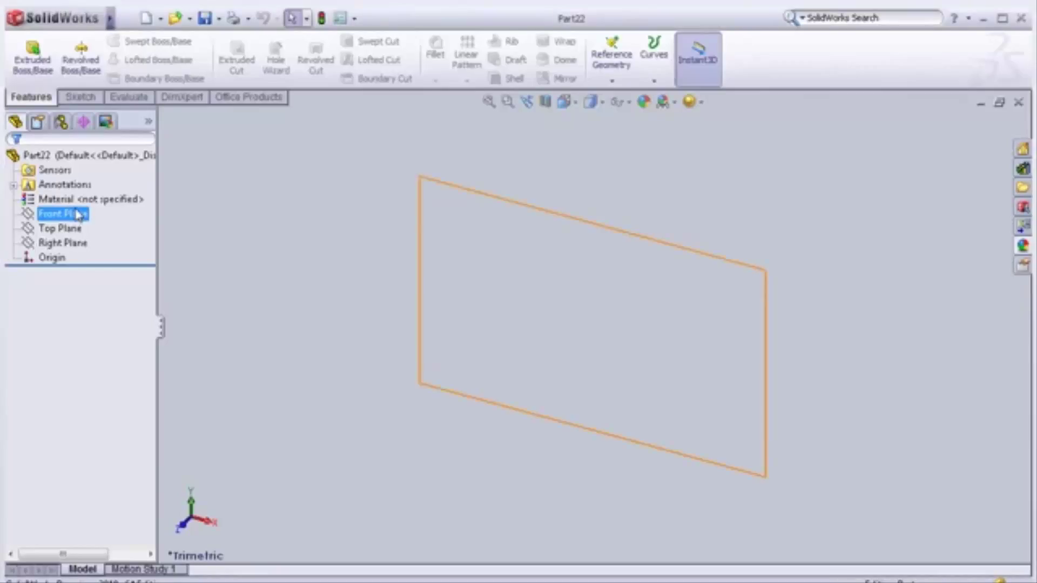
Sketch a circle centred on the origin on the Front Plane
{"action": "left_click", "coordinate": [80, 216]}
{"action": "left_click", "coordinate": [88, 190]}
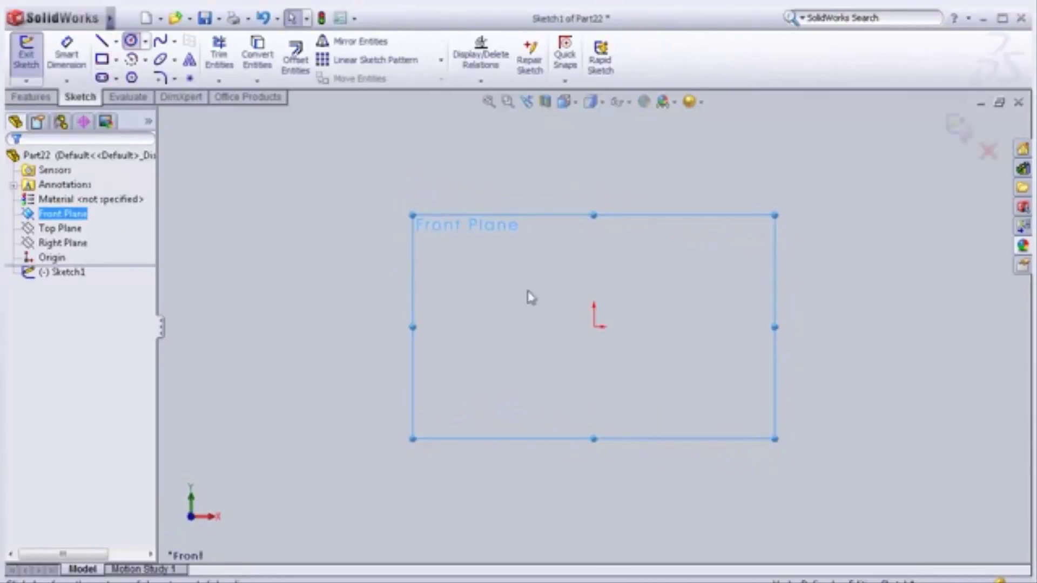
{"action": "left_click", "coordinate": [594, 326]}
{"action": "left_click", "coordinate": [609, 286]}
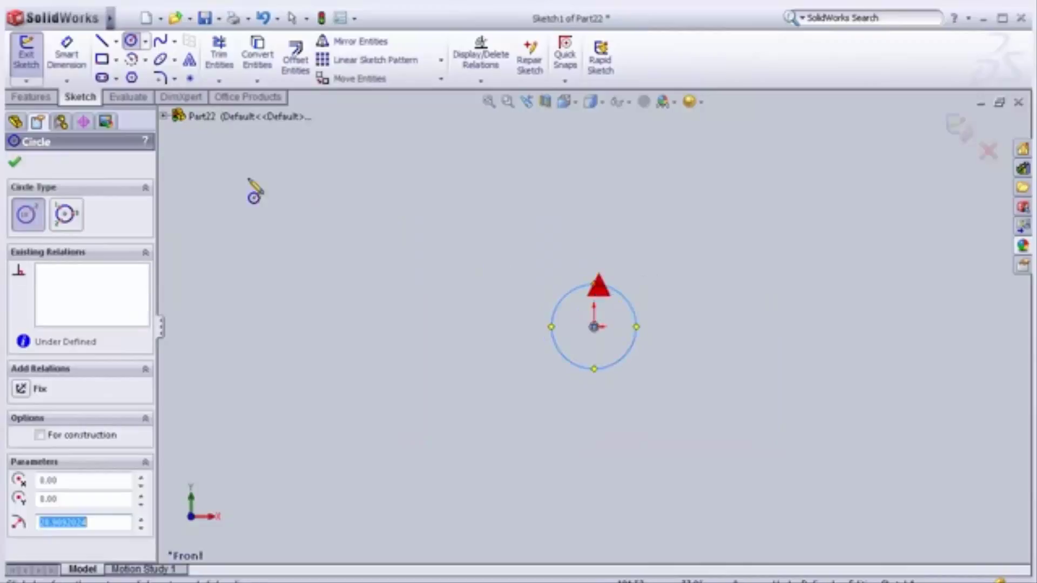
Dimension the circle's diameter to 3 mm
{"action": "left_click", "coordinate": [66, 54]}
{"action": "left_click", "coordinate": [586, 261]}
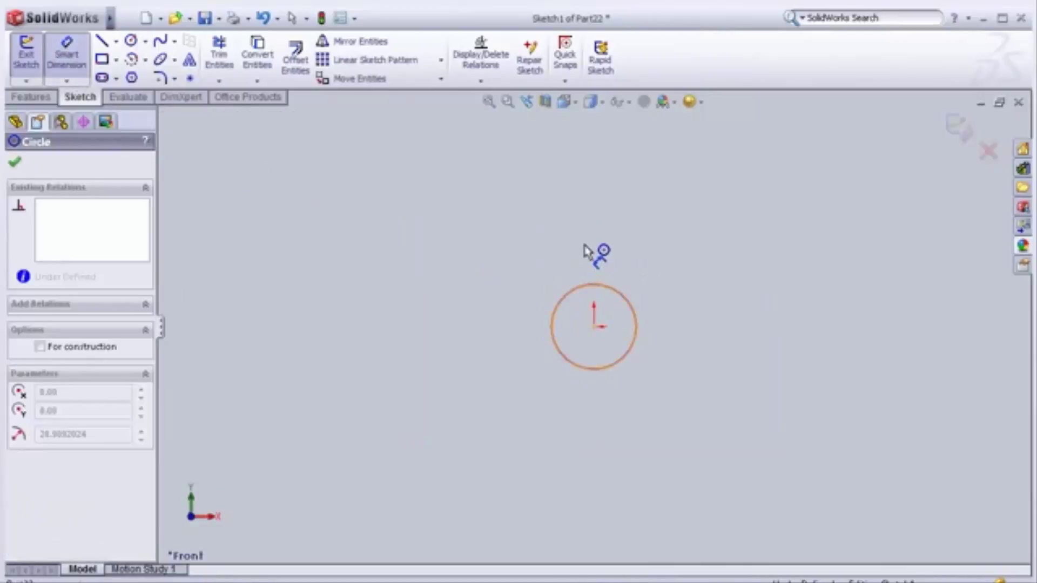
{"action": "left_click", "coordinate": [586, 246]}
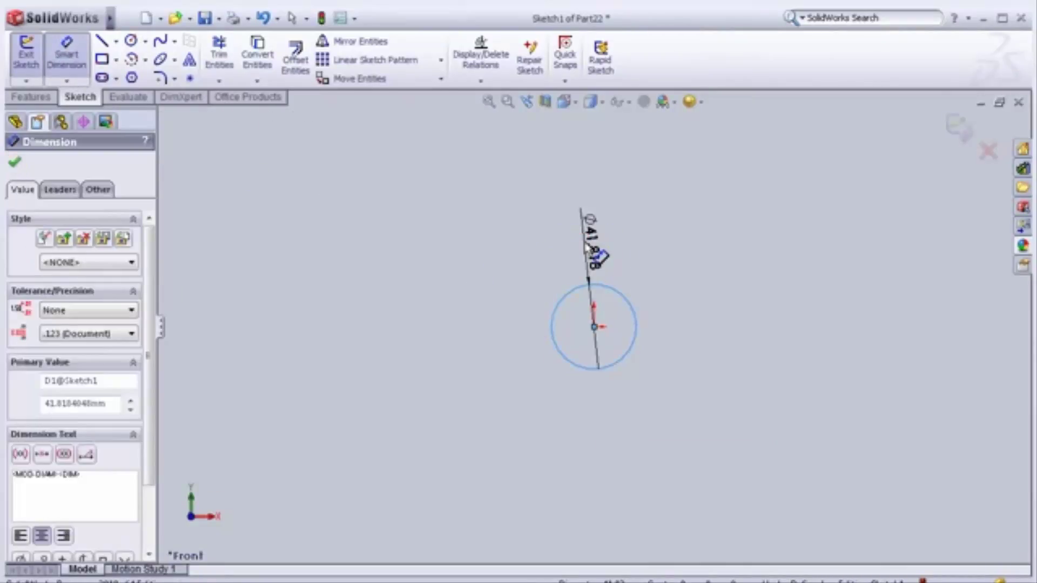
{"action": "left_click", "coordinate": [587, 247]}
{"action": "type", "text": "3"}
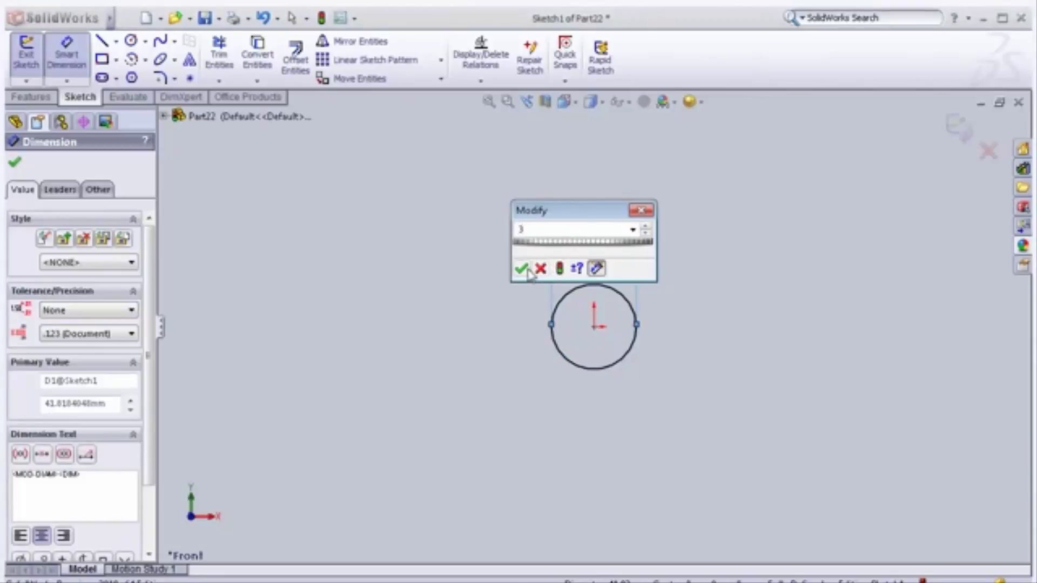
{"action": "left_click", "coordinate": [523, 268]}
{"action": "left_click", "coordinate": [30, 96]}
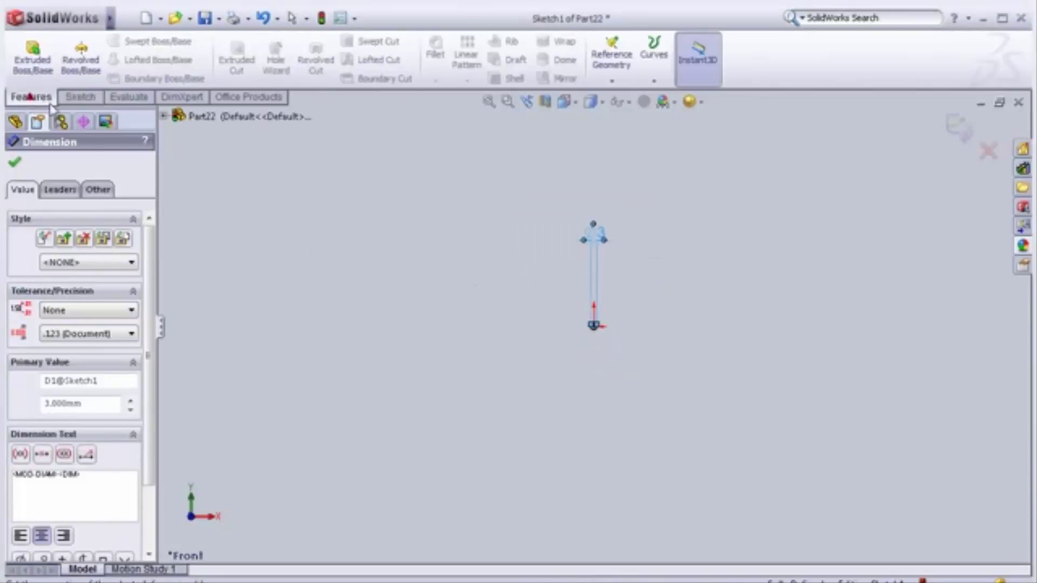
Extrude the 3 mm circle 19 mm blind into Boss-Extrude1 and inspect the cylinder
{"action": "left_click", "coordinate": [47, 76]}
{"action": "type", "text": "19"}
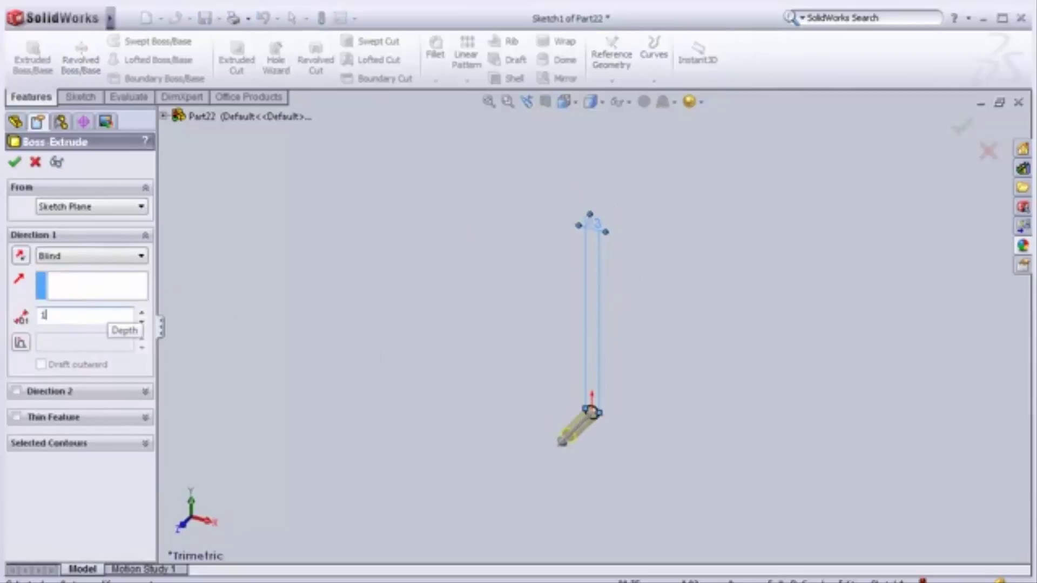
{"action": "left_click", "coordinate": [14, 162]}
{"action": "scroll", "coordinate": [574, 477], "scroll_direction": "down", "scroll_amount": 2}
{"action": "scroll", "coordinate": [549, 439], "scroll_direction": "down", "scroll_amount": 2}
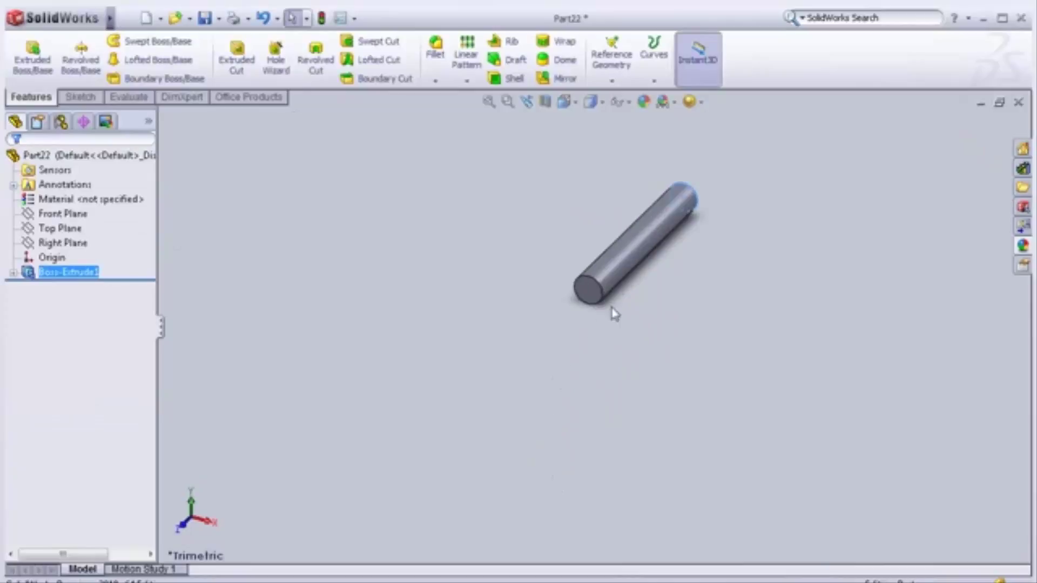
{"action": "scroll", "coordinate": [615, 313], "scroll_direction": "down", "scroll_amount": 2}
{"action": "scroll", "coordinate": [590, 310], "scroll_direction": "up", "scroll_amount": 2}
{"action": "scroll", "coordinate": [567, 301], "scroll_direction": "down", "scroll_amount": 3}
{"action": "scroll", "coordinate": [595, 317], "scroll_direction": "down", "scroll_amount": 2}
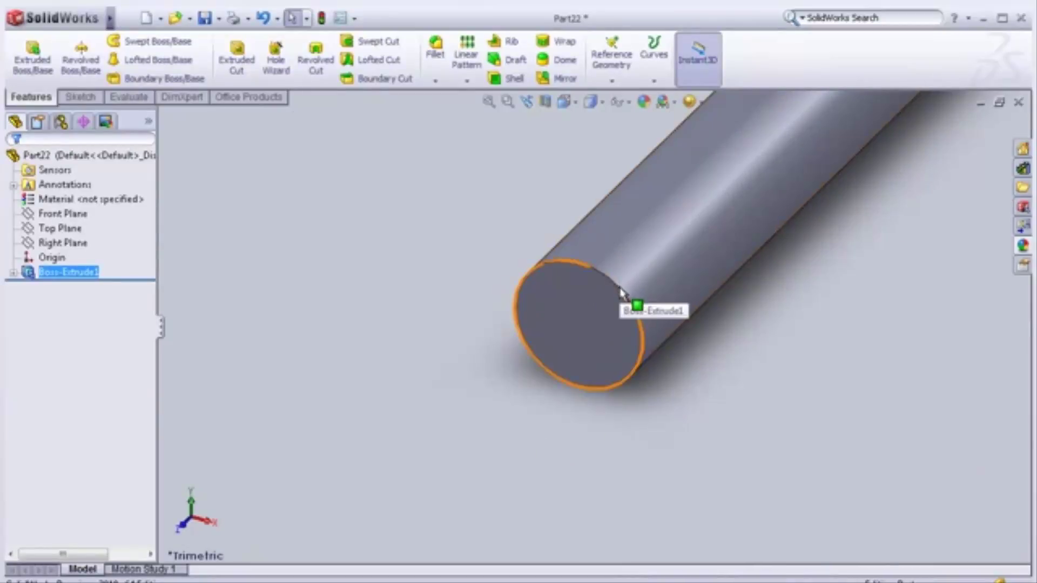
{"action": "scroll", "coordinate": [695, 293], "scroll_direction": "up", "scroll_amount": 3}
{"action": "mouse_move", "coordinate": [819, 236]}
{"action": "middle_mouse_down"}
{"action": "mouse_move", "coordinate": [766, 296]}
{"action": "mouse_move", "coordinate": [829, 226]}
{"action": "mouse_move", "coordinate": [671, 354]}
{"action": "mouse_move", "coordinate": [678, 278]}
{"action": "mouse_move", "coordinate": [604, 323]}
{"action": "middle_mouse_up"}
{"action": "scroll", "coordinate": [659, 233], "scroll_direction": "down", "scroll_amount": 2}
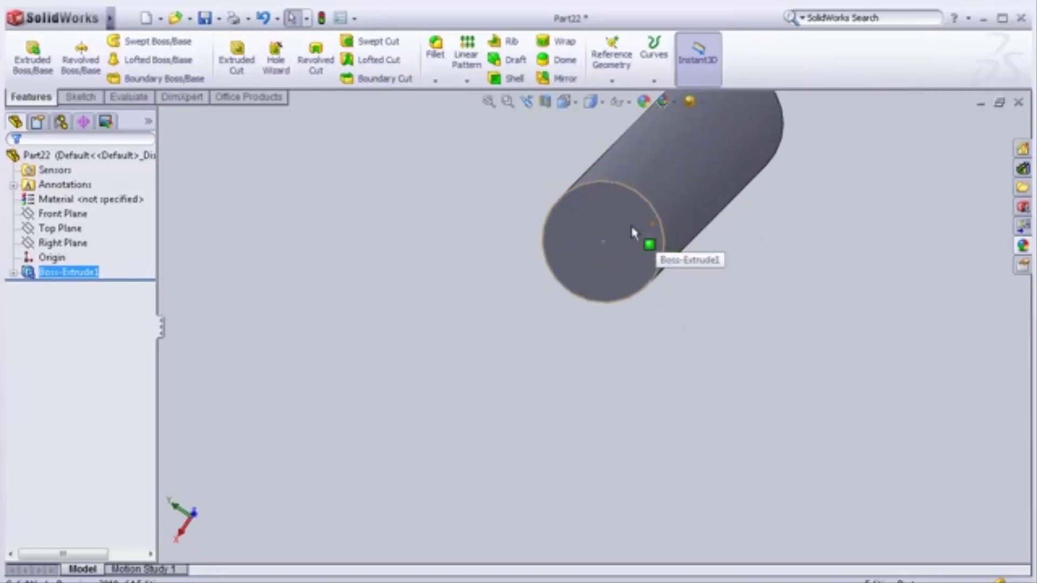
Start a sketch on the cylinder's end face, viewed Normal To
{"action": "left_click", "coordinate": [633, 232]}
{"action": "left_click", "coordinate": [697, 174]}
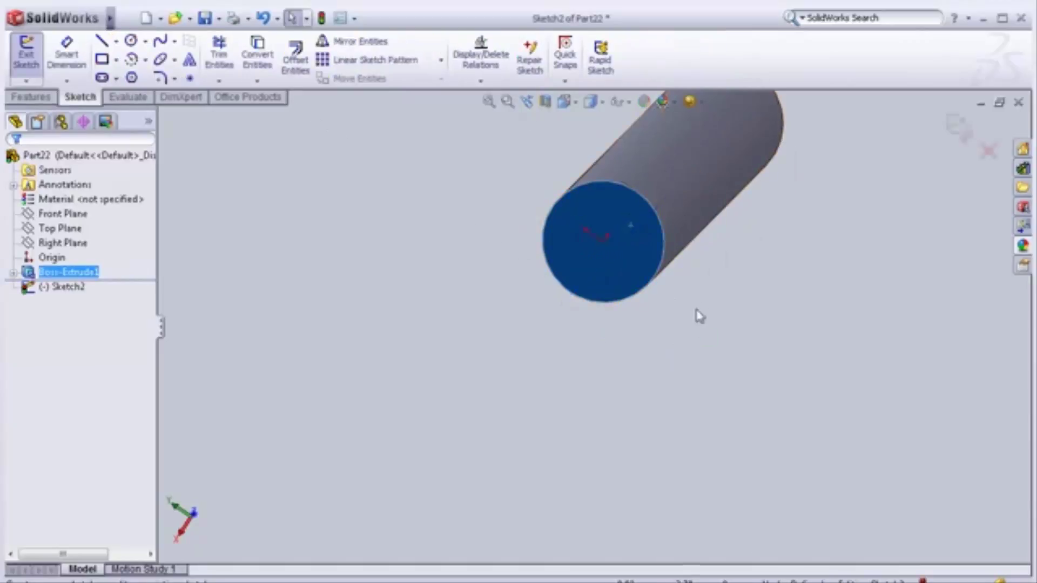
{"action": "key", "text": "space"}
{"action": "left_click", "coordinate": [721, 328]}
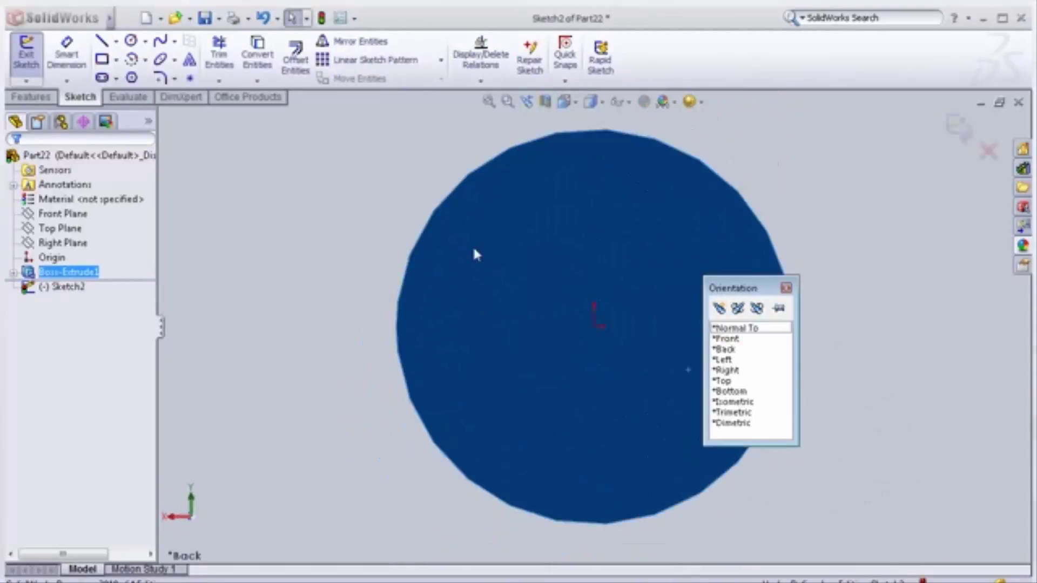
{"action": "key", "text": "Escape"}
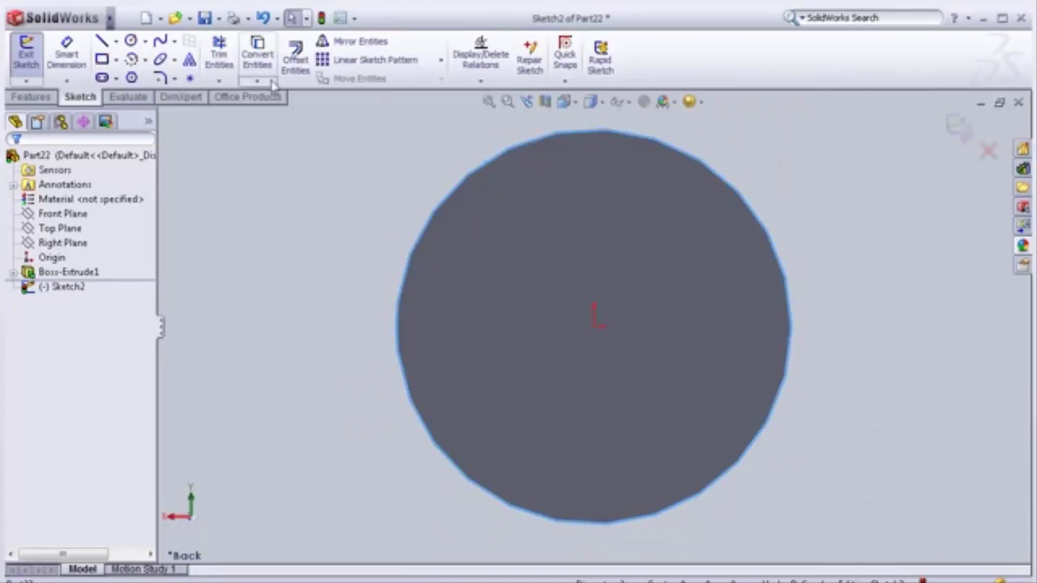
Project the end face's circular edge into the sketch with Convert Entities
{"action": "left_click", "coordinate": [257, 57]}
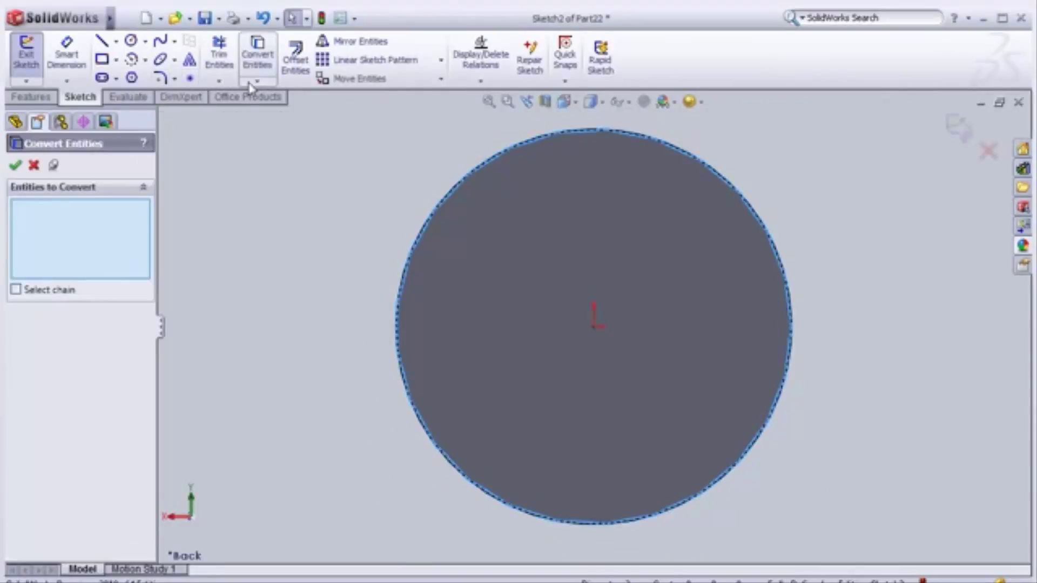
{"action": "mouse_move", "coordinate": [251, 138]}
{"action": "left_click", "coordinate": [27, 166]}
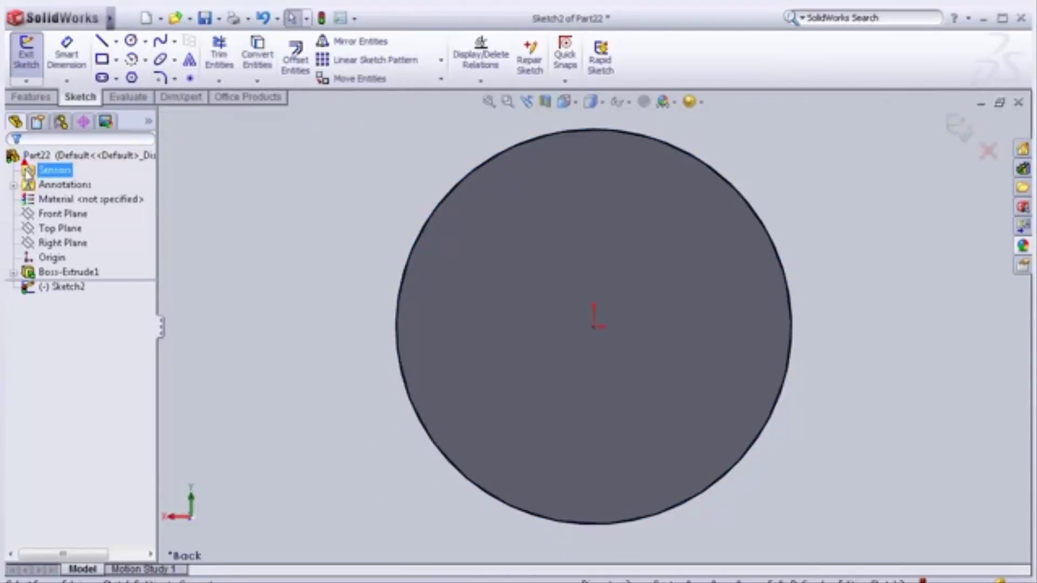
{"action": "left_click", "coordinate": [33, 98]}
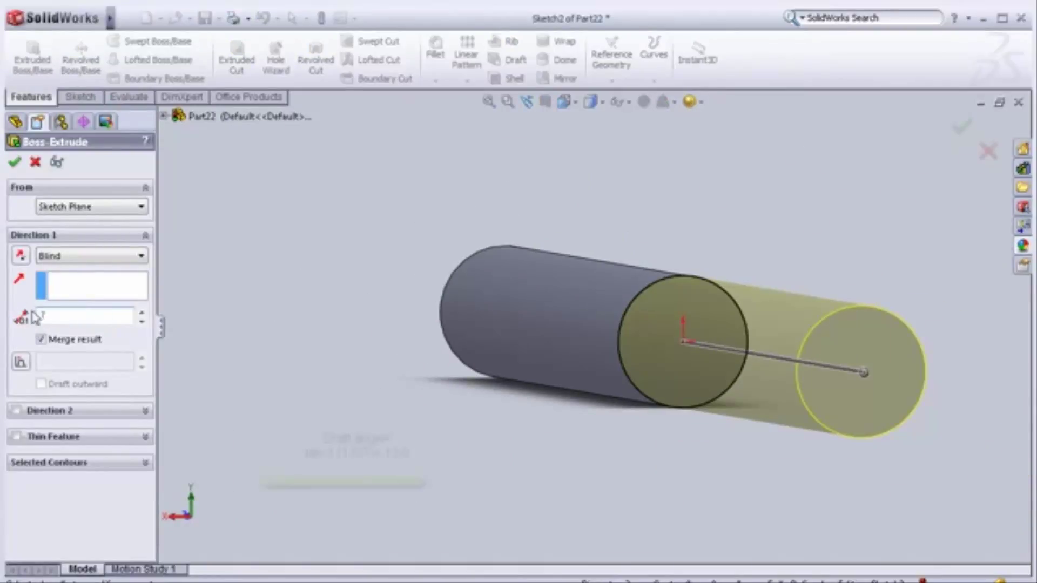
Apply a 12° draft to the 7 mm extrusion and accept Boss-Extrude2
{"action": "left_click", "coordinate": [25, 365]}
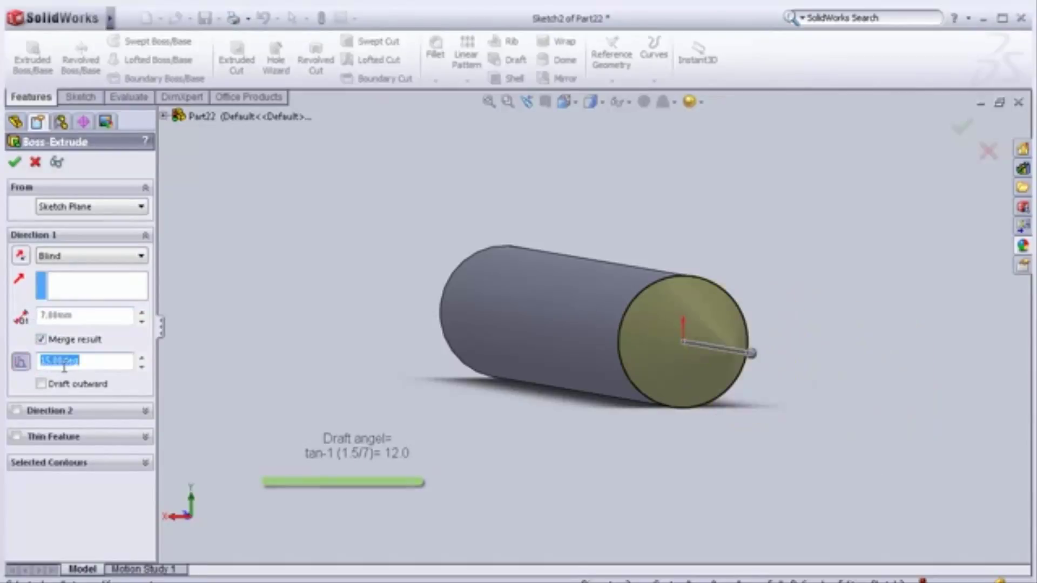
{"action": "type", "text": "12"}
{"action": "key", "text": "Return"}
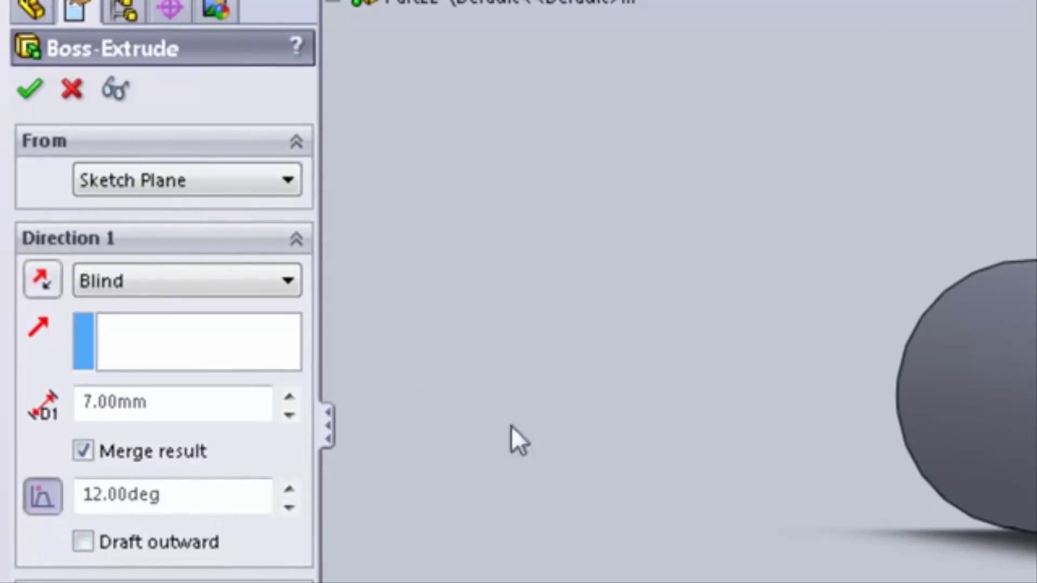
{"action": "middle_click_drag", "start_coordinate": [511, 425], "coordinate": [791, 183]}
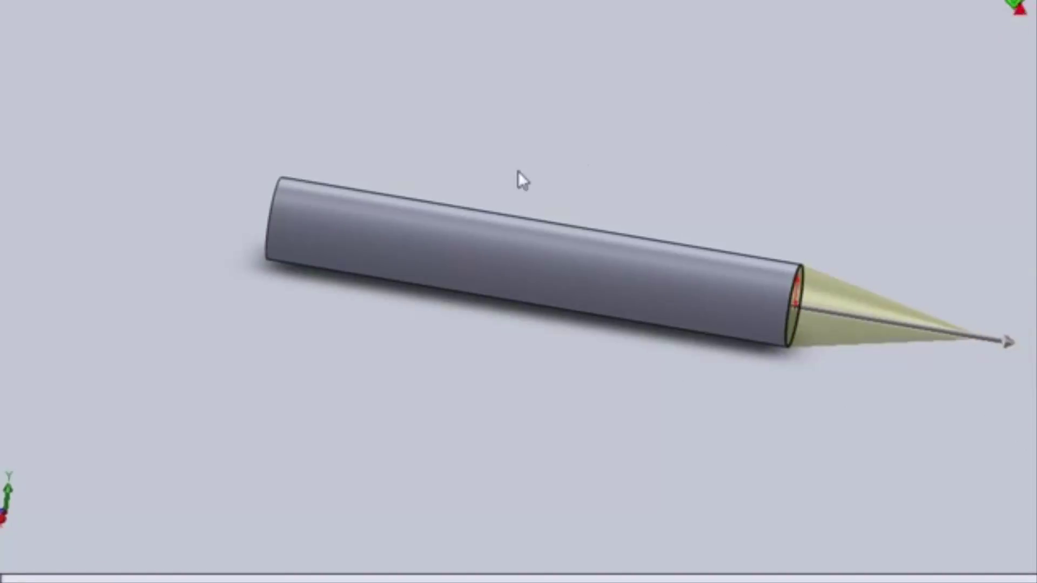
{"action": "key", "text": "Return"}
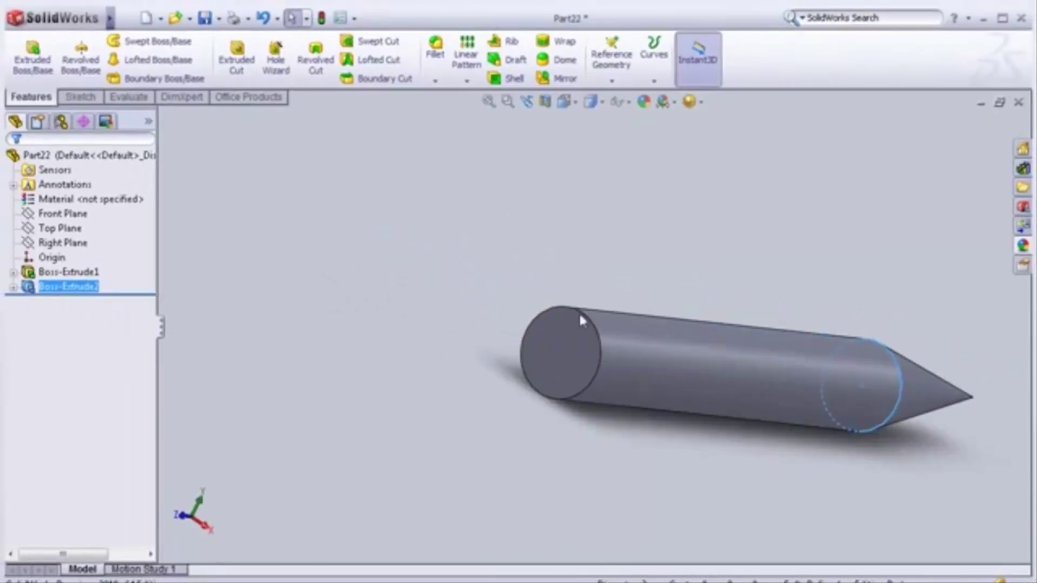
{"action": "scroll", "coordinate": [580, 321], "scroll_direction": "down", "scroll_amount": 2}
Start a sketch on the cylinder's opposite flat end, viewed Normal To
{"action": "left_click", "coordinate": [591, 359]}
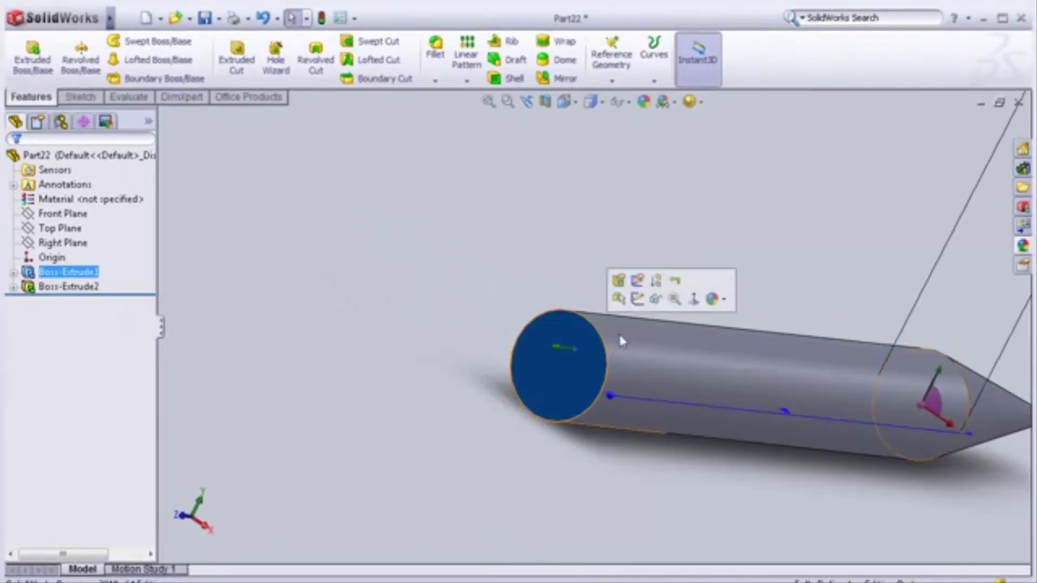
{"action": "left_click", "coordinate": [637, 299]}
{"action": "key", "text": "space"}
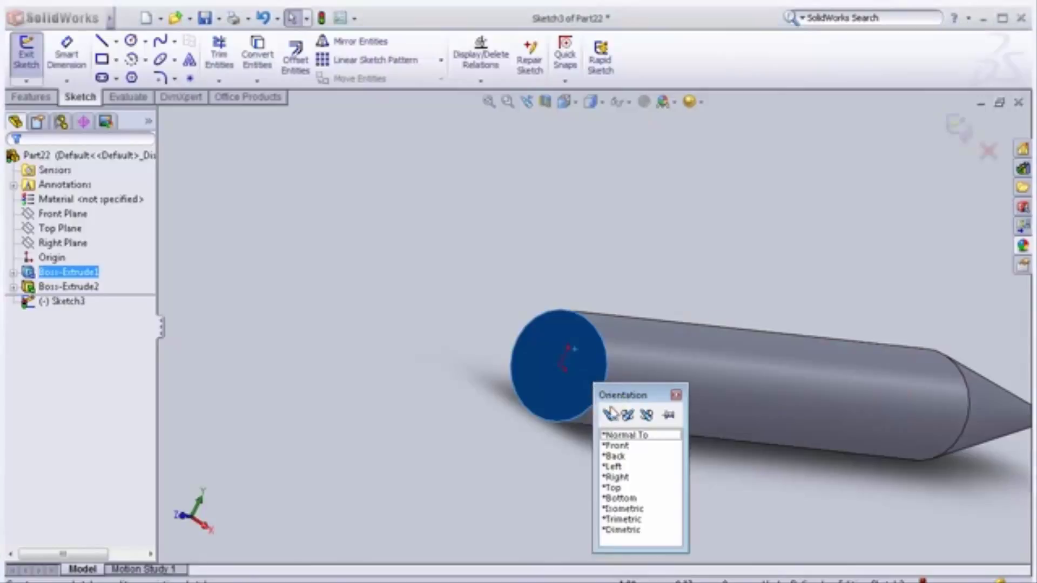
{"action": "double_click", "coordinate": [618, 435]}
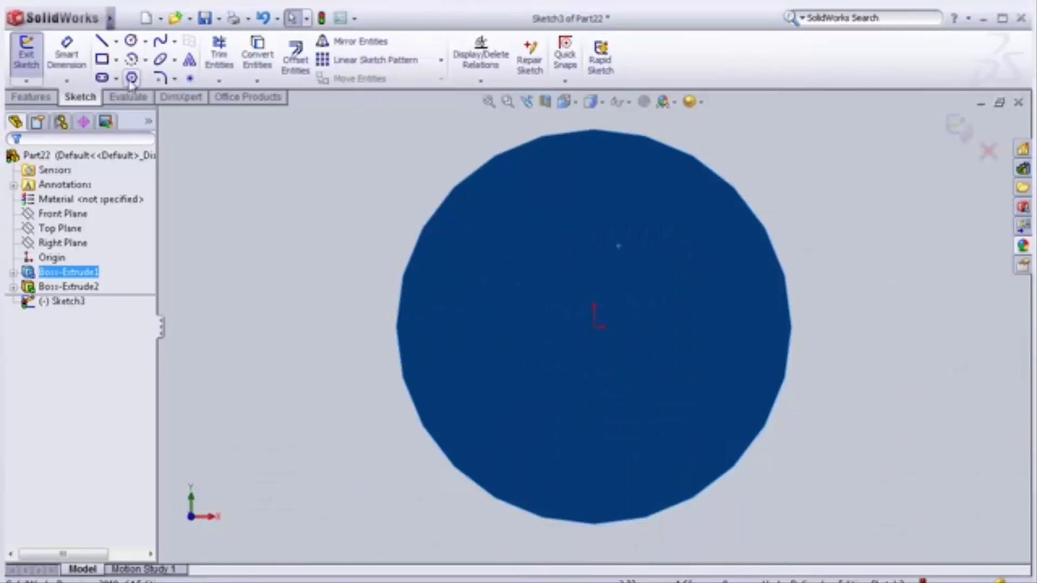
{"action": "left_click", "coordinate": [371, 130]}
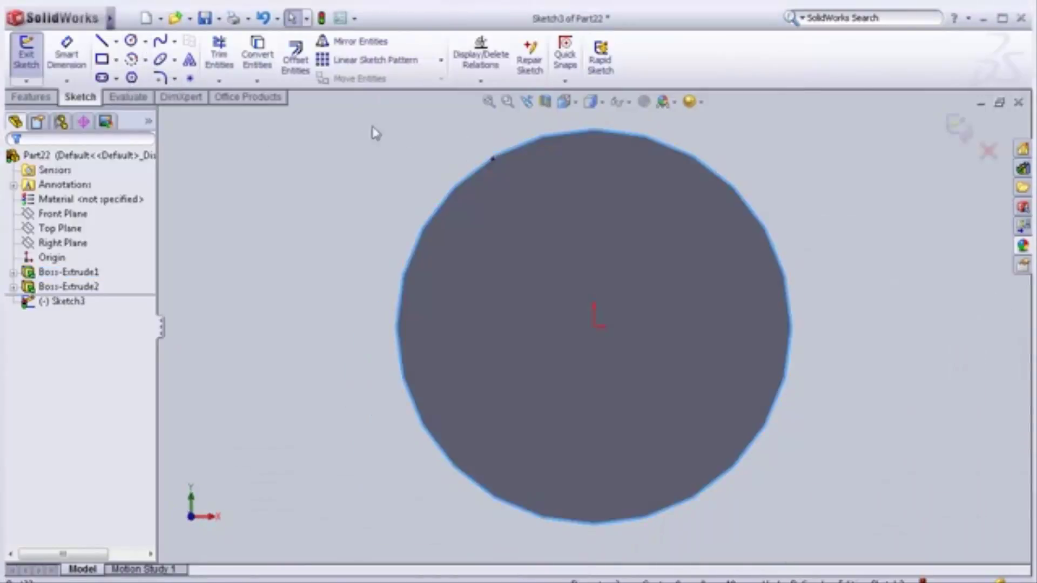
Project that face's circular edge into Sketch3 with Convert Entities
{"action": "left_click", "coordinate": [266, 64]}
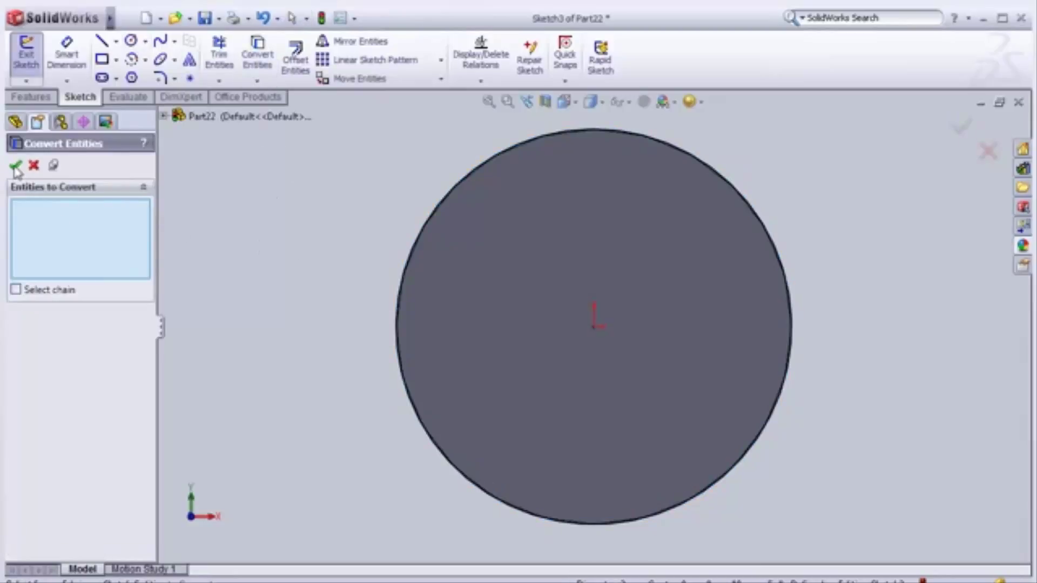
{"action": "left_click", "coordinate": [16, 169]}
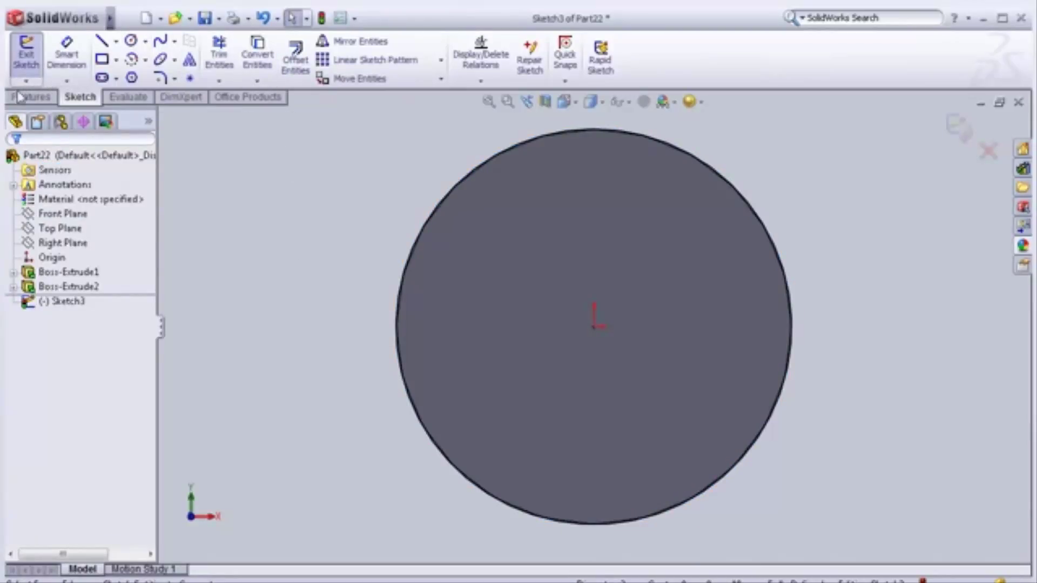
{"action": "left_click", "coordinate": [46, 97]}
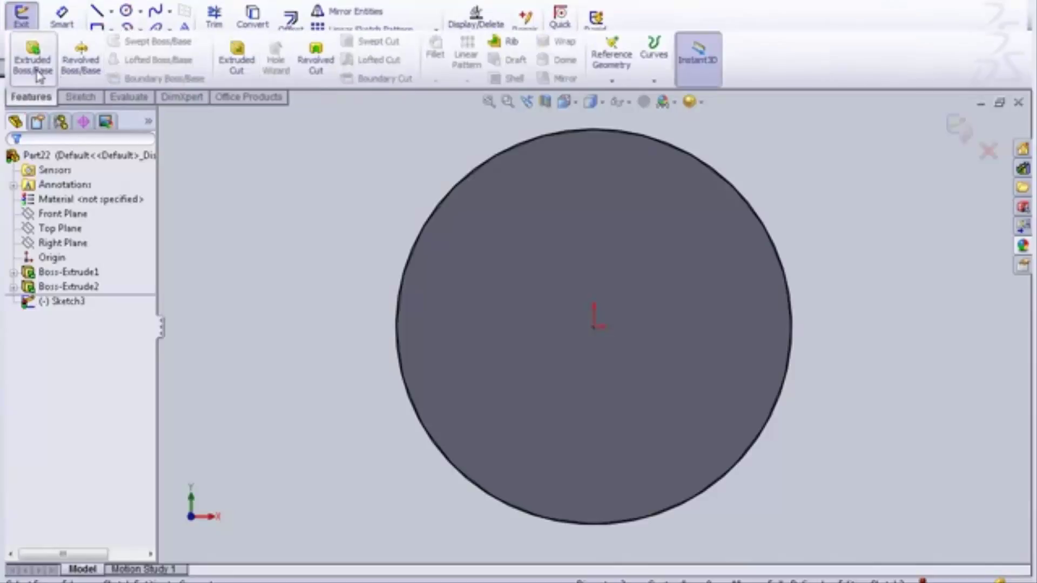
Extrude the head 3 mm with a 30° outward draft as Boss-Extrude3
{"action": "left_click", "coordinate": [39, 76]}
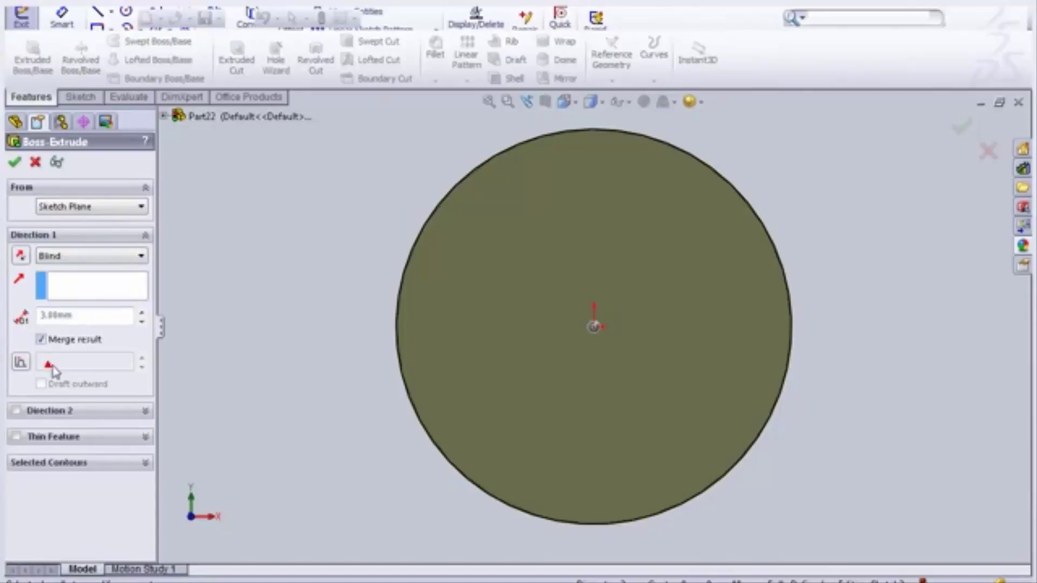
{"action": "left_click", "coordinate": [27, 364]}
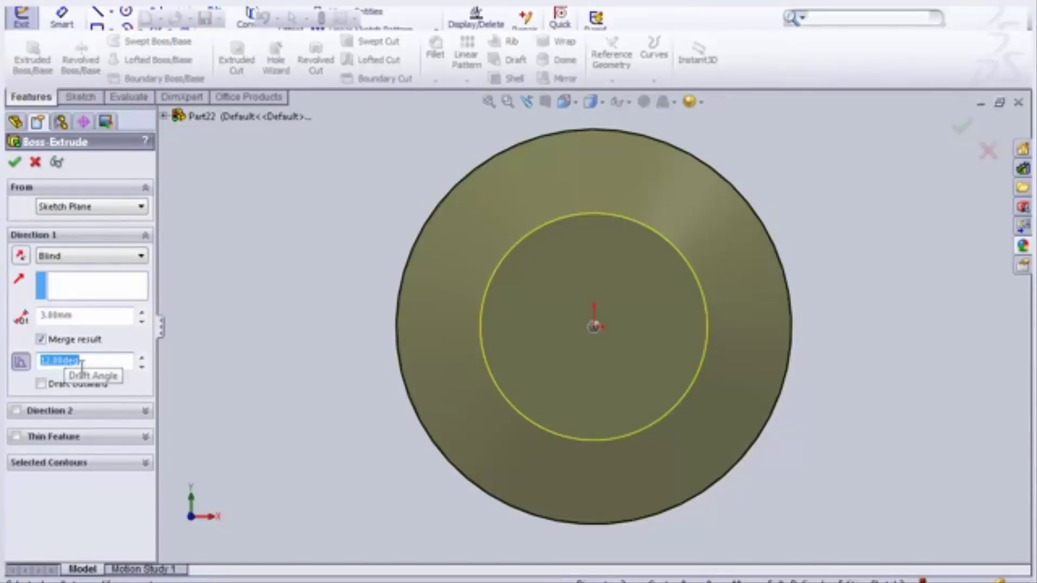
{"action": "type", "text": "0"}
{"action": "key", "text": "Return"}
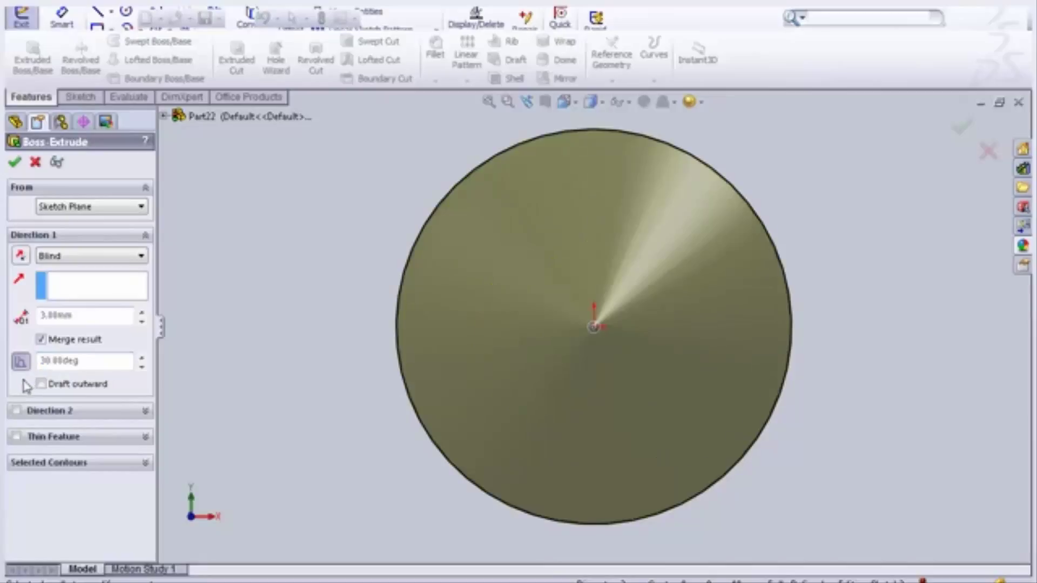
{"action": "left_click", "coordinate": [86, 388]}
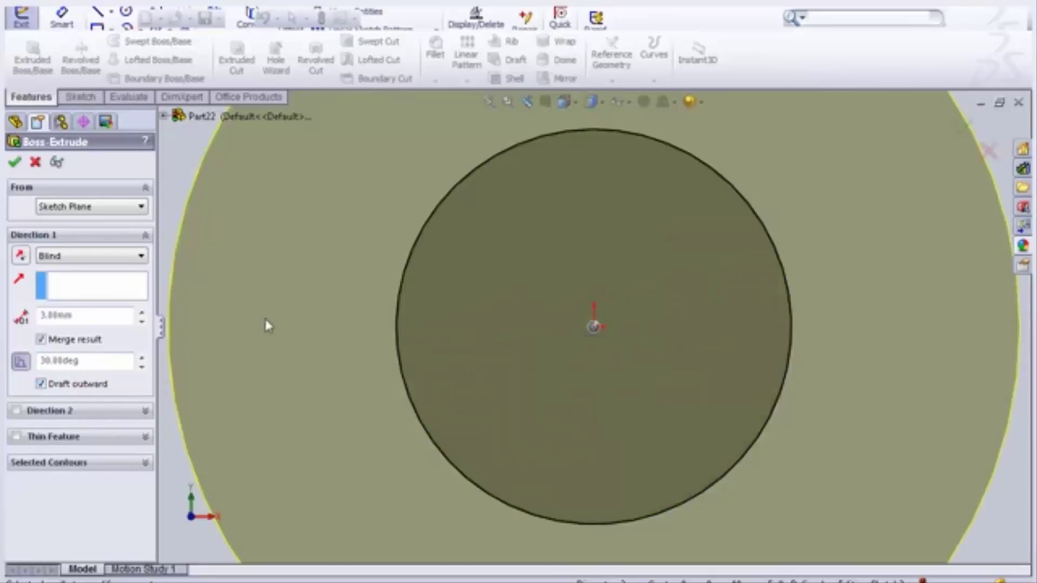
{"action": "left_click", "coordinate": [17, 162]}
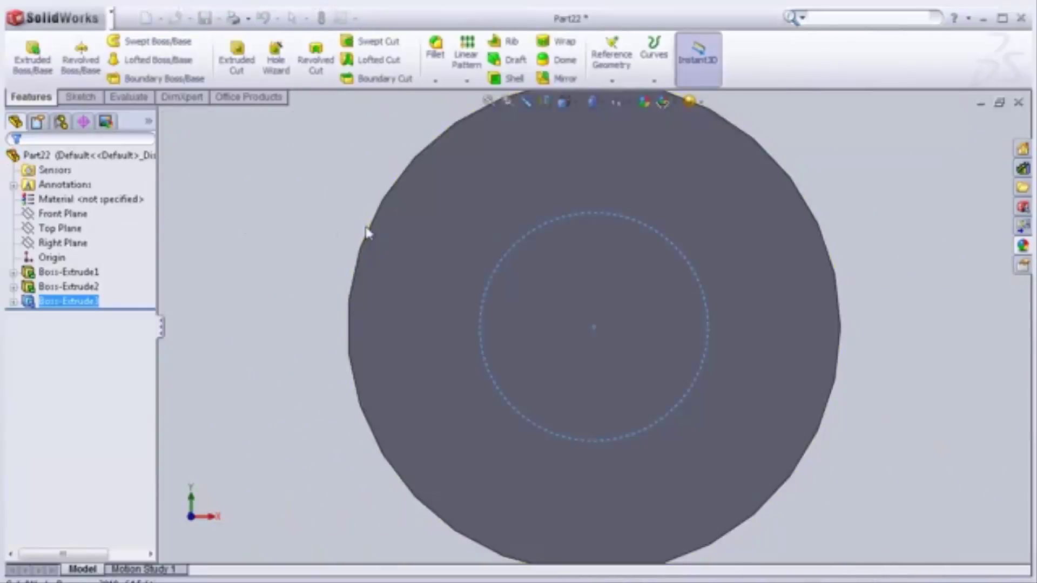
Orbit and zoom to inspect the flared head from the side
{"action": "scroll", "coordinate": [378, 237], "scroll_direction": "up", "scroll_amount": 2}
{"action": "mouse_move", "coordinate": [636, 294]}
{"action": "middle_mouse_down"}
{"action": "mouse_move", "coordinate": [559, 297]}
{"action": "mouse_move", "coordinate": [509, 243]}
{"action": "mouse_move", "coordinate": [475, 254]}
{"action": "mouse_move", "coordinate": [463, 294]}
{"action": "mouse_move", "coordinate": [505, 301]}
{"action": "mouse_move", "coordinate": [584, 287]}
{"action": "middle_mouse_up"}
{"action": "scroll", "coordinate": [559, 297], "scroll_direction": "up", "scroll_amount": 3}
{"action": "scroll", "coordinate": [518, 238], "scroll_direction": "up", "scroll_amount": 2}
{"action": "scroll", "coordinate": [727, 288], "scroll_direction": "down", "scroll_amount": 2}
{"action": "scroll", "coordinate": [724, 292], "scroll_direction": "down", "scroll_amount": 1}
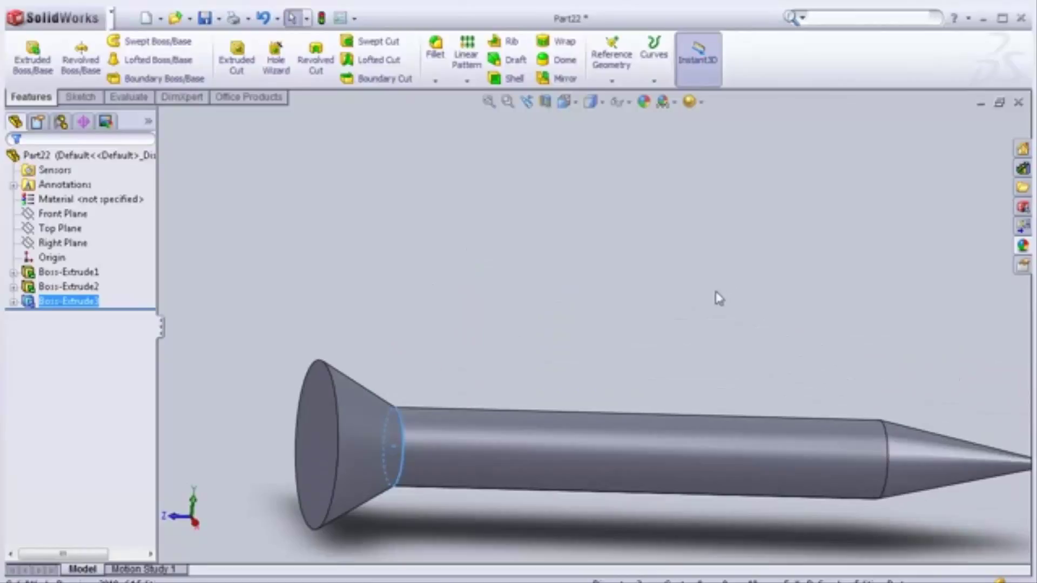
{"action": "scroll", "coordinate": [678, 280], "scroll_direction": "up", "scroll_amount": 2}
{"action": "scroll", "coordinate": [685, 285], "scroll_direction": "down", "scroll_amount": 1}
{"action": "scroll", "coordinate": [727, 307], "scroll_direction": "up", "scroll_amount": 2}
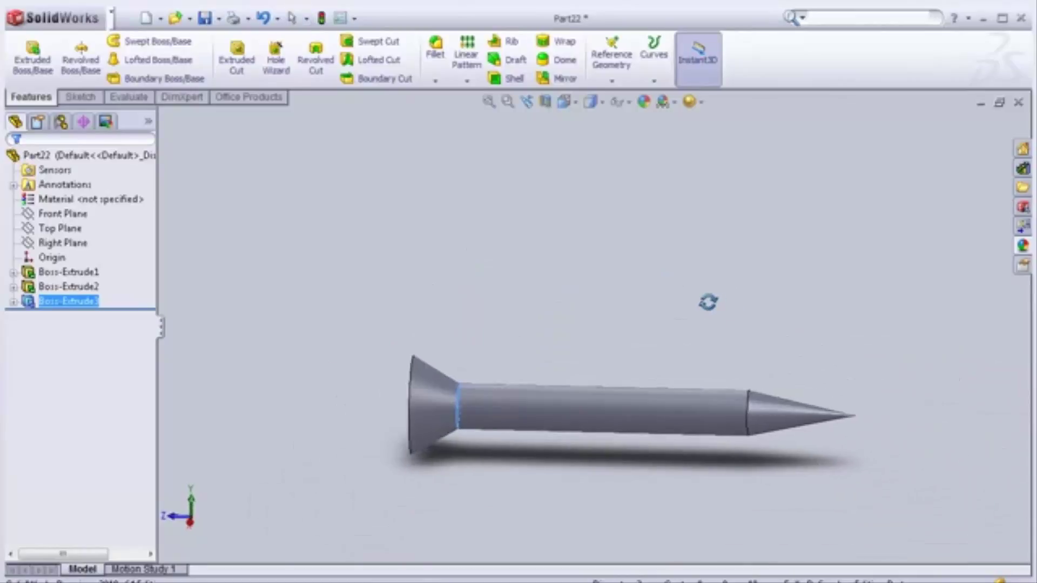
{"action": "scroll", "coordinate": [722, 335], "scroll_direction": "down", "scroll_amount": 2}
{"action": "scroll", "coordinate": [722, 335], "scroll_direction": "up", "scroll_amount": 1}
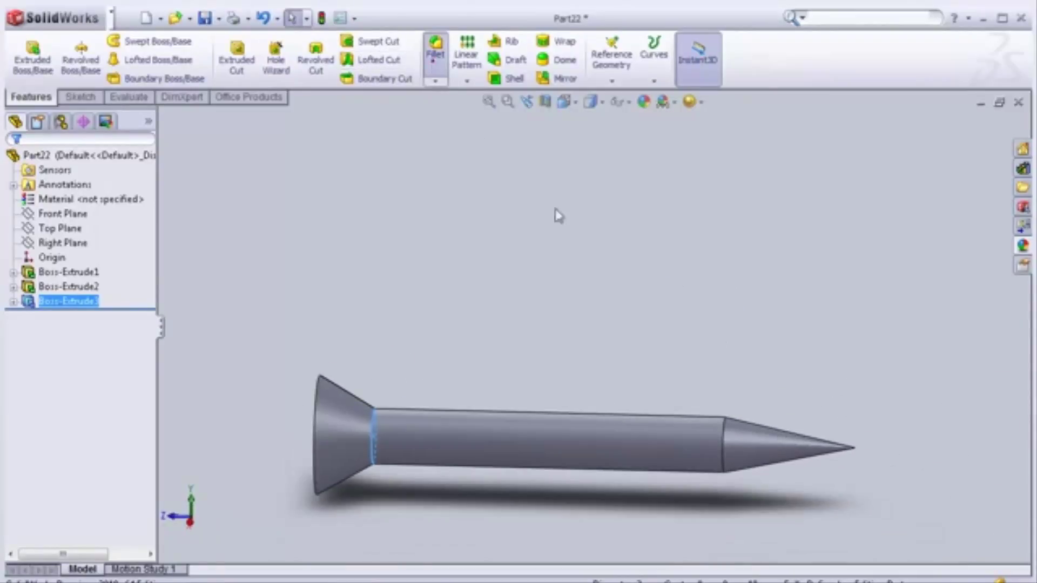
Fillet the shank-to-tip edge with a 60 mm radius and orbit to inspect the screw
{"action": "left_click", "coordinate": [723, 433]}
{"action": "type", "text": "6"}
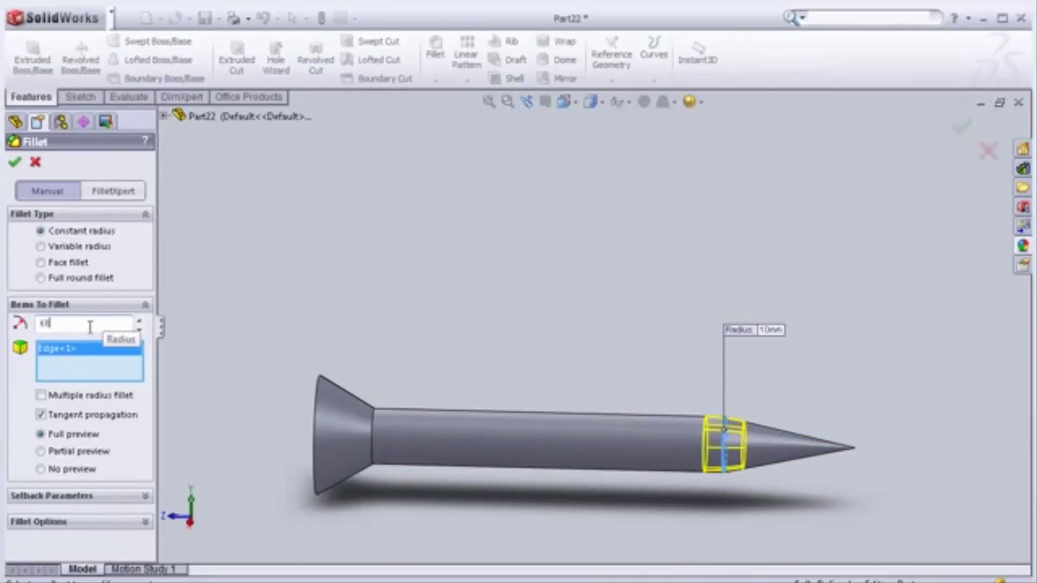
{"action": "key", "text": "Return"}
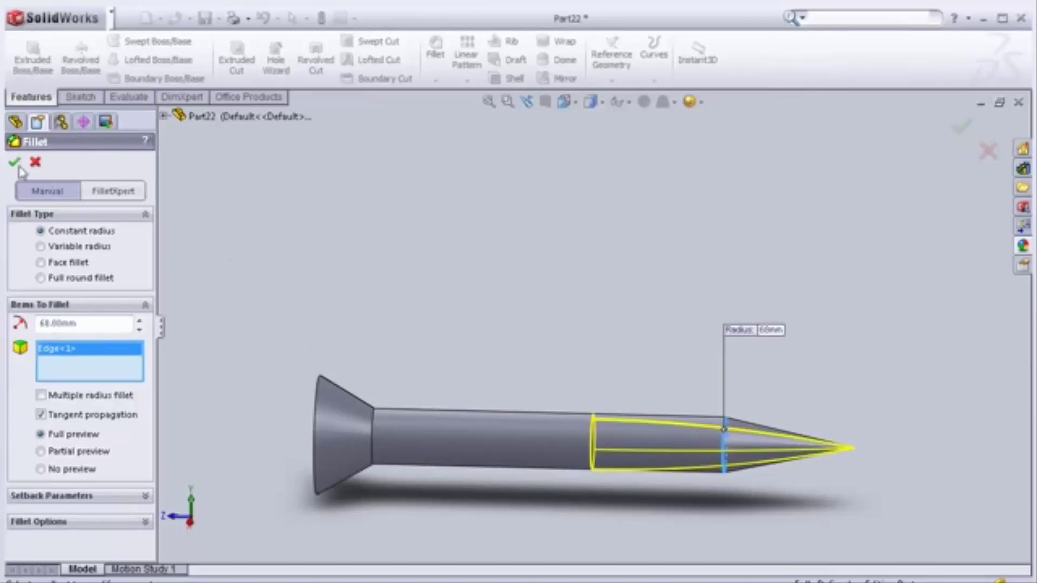
{"action": "key", "text": "Return"}
{"action": "mouse_move", "coordinate": [324, 297]}
{"action": "middle_mouse_down"}
{"action": "mouse_move", "coordinate": [432, 416]}
{"action": "mouse_move", "coordinate": [387, 393]}
{"action": "middle_mouse_up"}
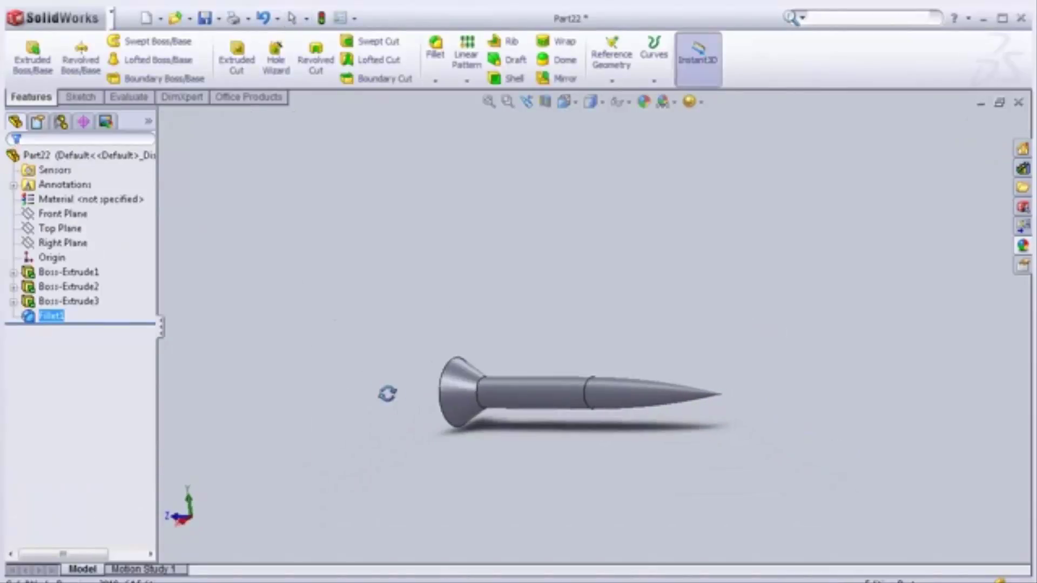
{"action": "scroll", "coordinate": [488, 400], "scroll_direction": "down", "scroll_amount": 3}
{"action": "scroll", "coordinate": [740, 303], "scroll_direction": "up", "scroll_amount": 3}
{"action": "scroll", "coordinate": [736, 308], "scroll_direction": "up", "scroll_amount": 1}
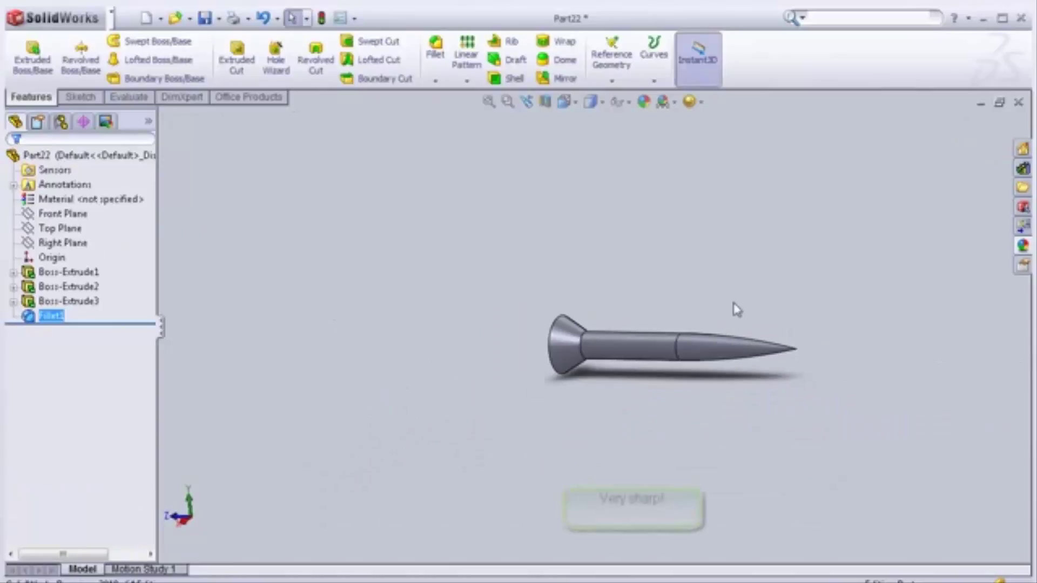
{"action": "middle_click_drag", "start_coordinate": [736, 308], "coordinate": [597, 338]}
{"action": "scroll", "coordinate": [683, 338], "scroll_direction": "down", "scroll_amount": 3}
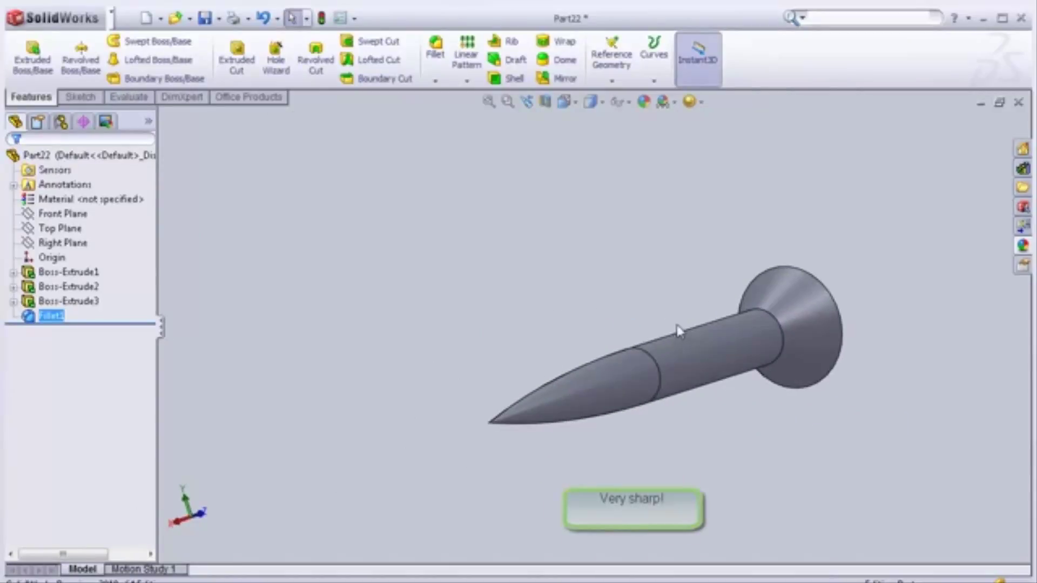
{"action": "middle_click_drag", "start_coordinate": [679, 330], "coordinate": [549, 347]}
{"action": "mouse_move", "coordinate": [384, 363]}
{"action": "middle_mouse_down"}
{"action": "mouse_move", "coordinate": [530, 308]}
{"action": "mouse_move", "coordinate": [516, 328]}
{"action": "mouse_move", "coordinate": [523, 338]}
{"action": "mouse_move", "coordinate": [507, 340]}
{"action": "mouse_move", "coordinate": [283, 344]}
{"action": "mouse_move", "coordinate": [224, 324]}
{"action": "middle_mouse_up"}
Open Sketch4 on the screw head's flat face, viewed Normal To
{"action": "left_click", "coordinate": [606, 377]}
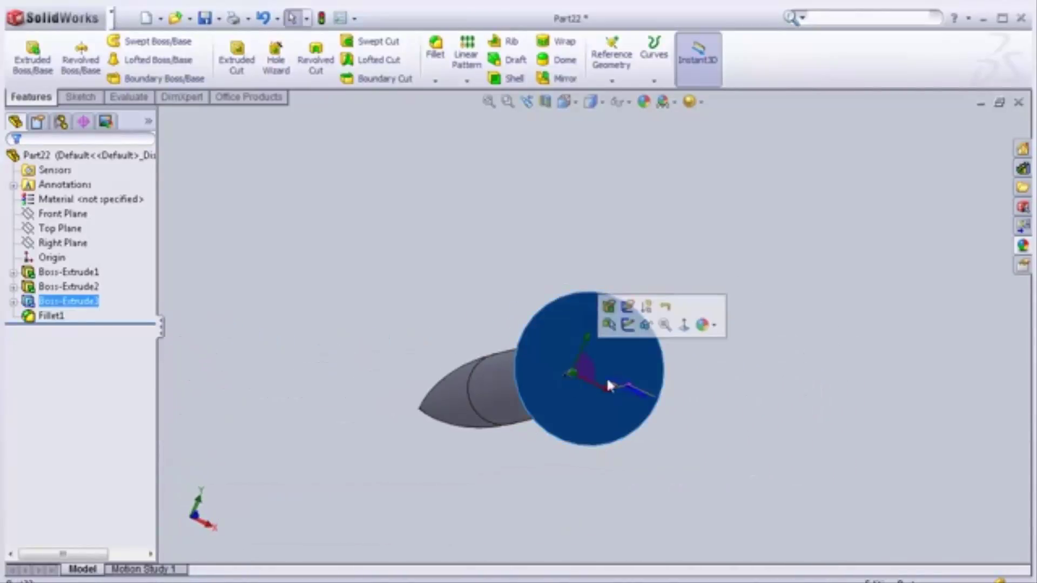
{"action": "left_click", "coordinate": [626, 326]}
{"action": "key", "text": "space"}
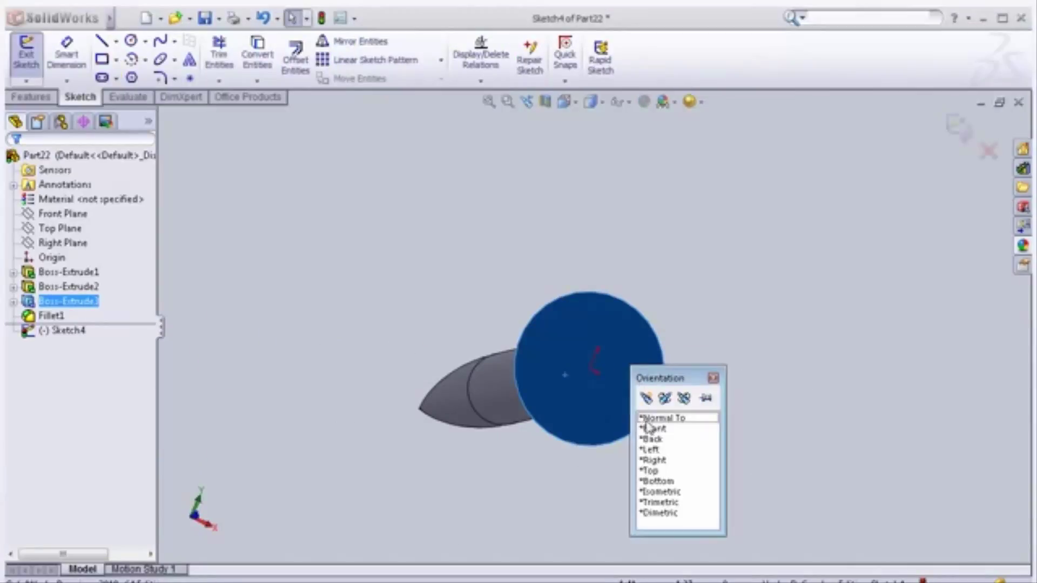
{"action": "left_click", "coordinate": [651, 419]}
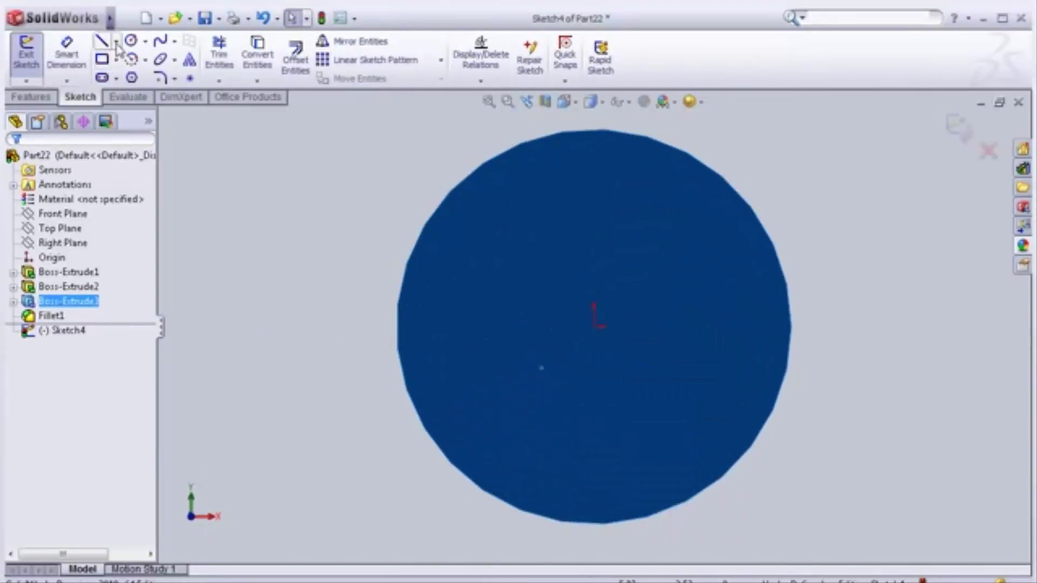
{"action": "left_click", "coordinate": [132, 79]}
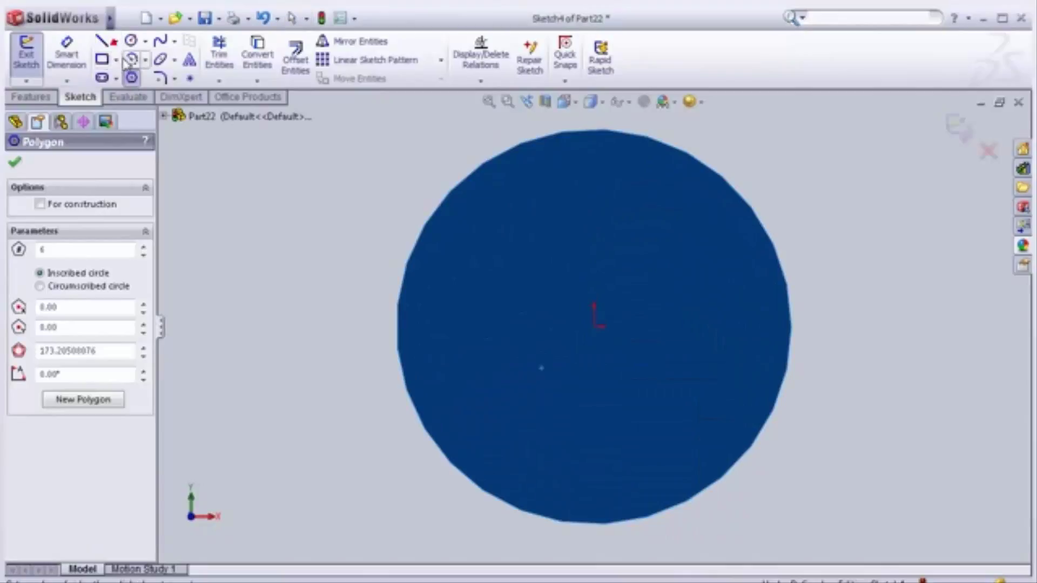
{"action": "key", "text": "Escape"}
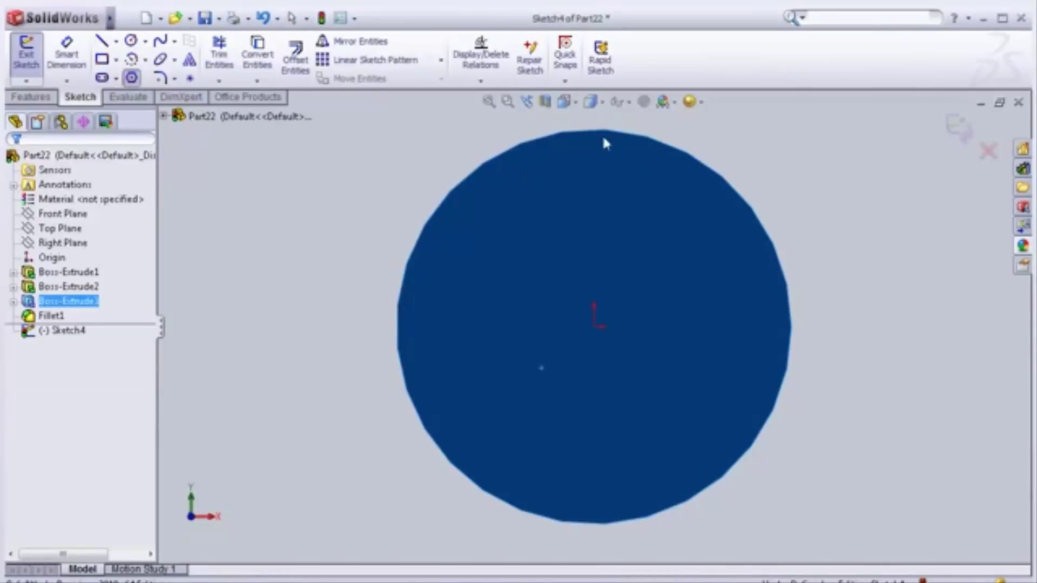
Draw vertical and horizontal centerlines through the head's centre
{"action": "key", "text": "l"}
{"action": "left_click", "coordinate": [594, 129]}
{"action": "left_click", "coordinate": [594, 325]}
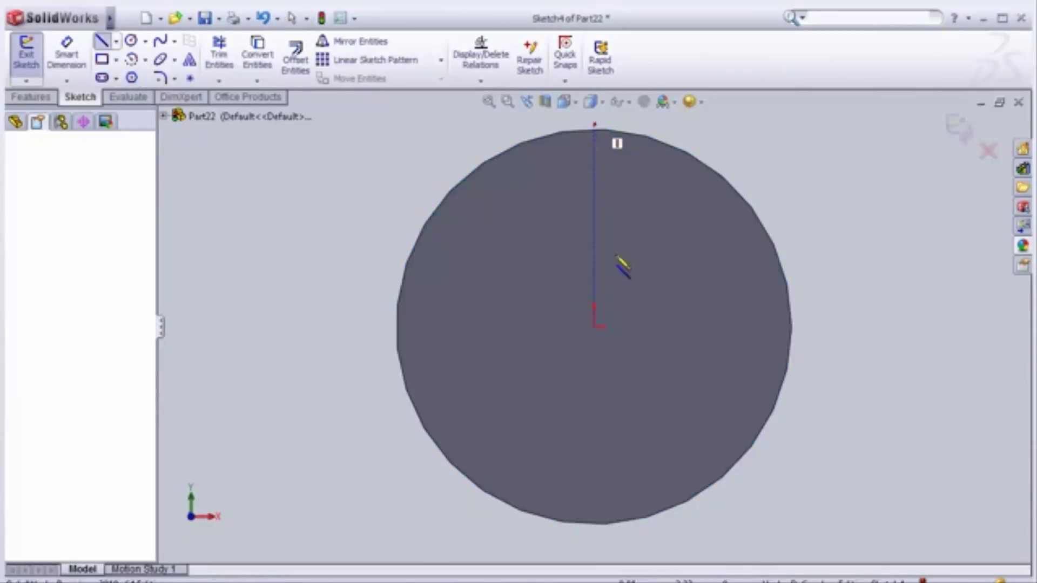
{"action": "left_click", "coordinate": [594, 549]}
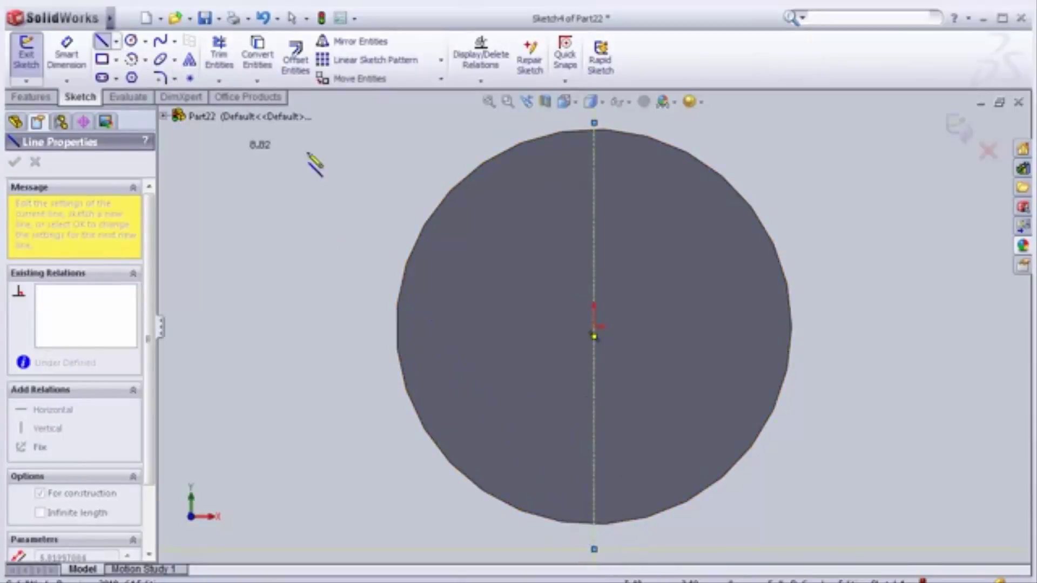
{"action": "key", "text": "Escape"}
{"action": "key", "text": "Escape"}
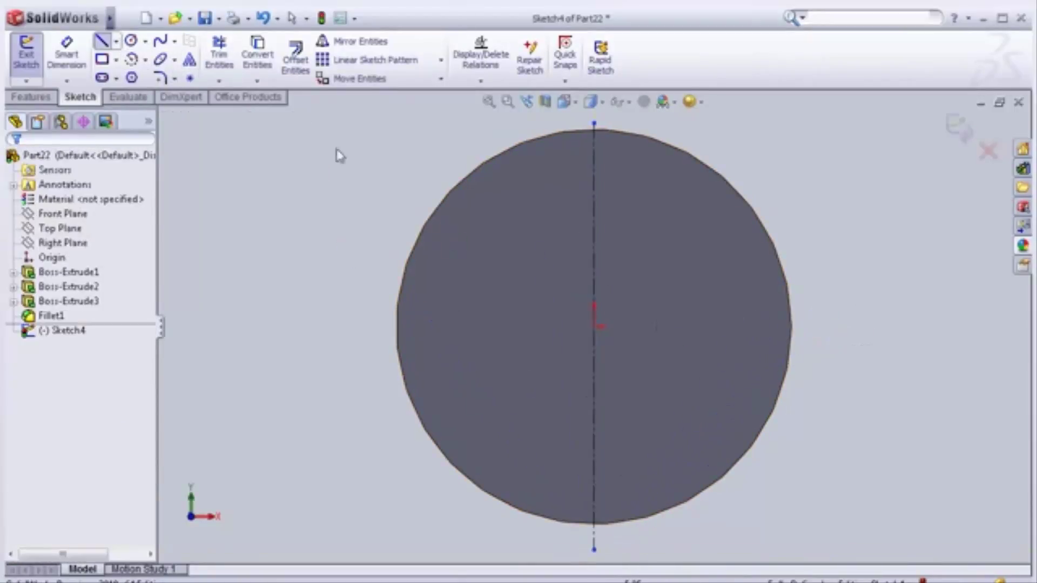
{"action": "left_click", "coordinate": [116, 42]}
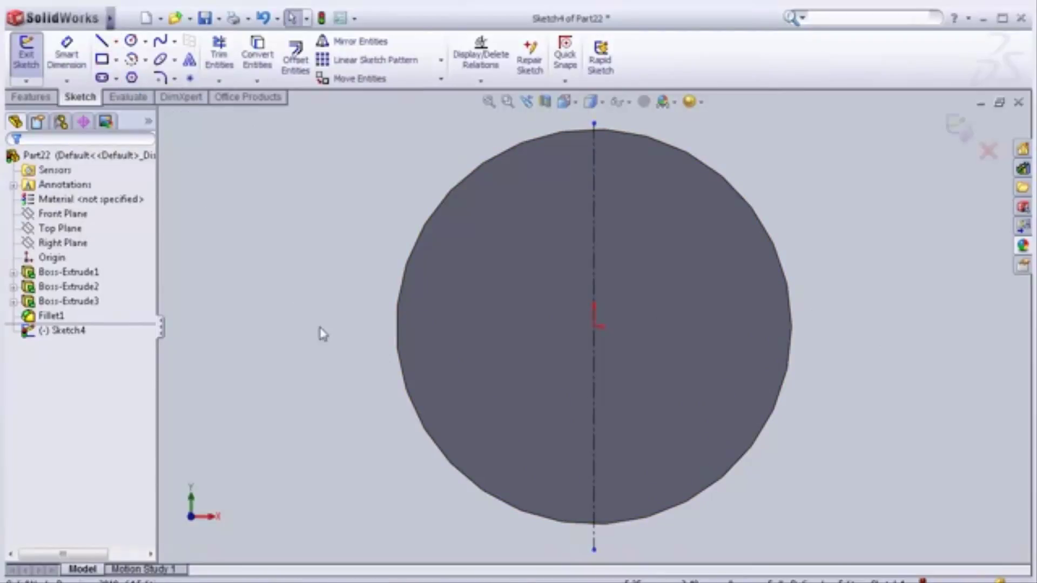
{"action": "left_click", "coordinate": [388, 327]}
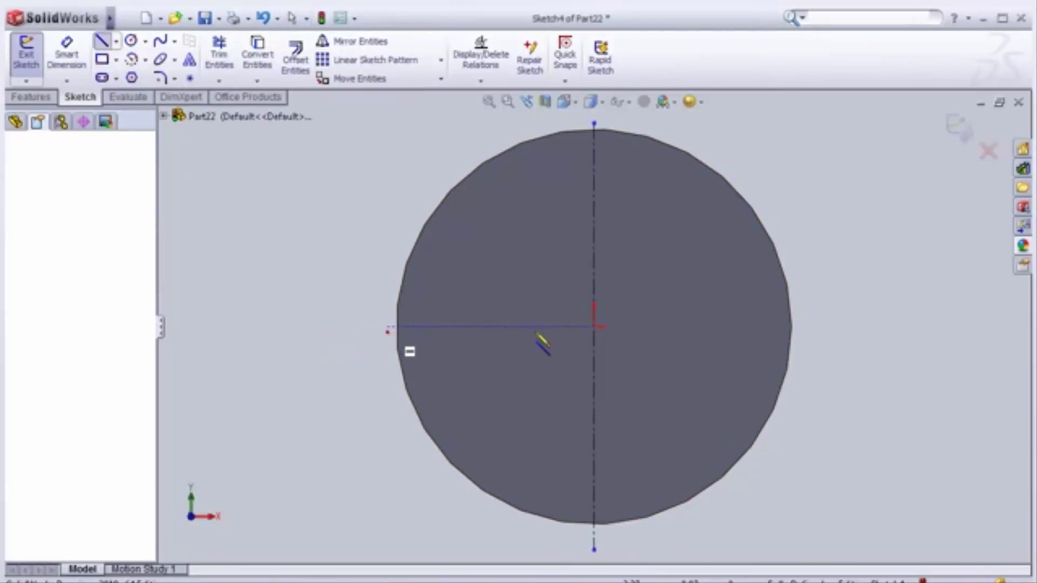
{"action": "left_click", "coordinate": [892, 327]}
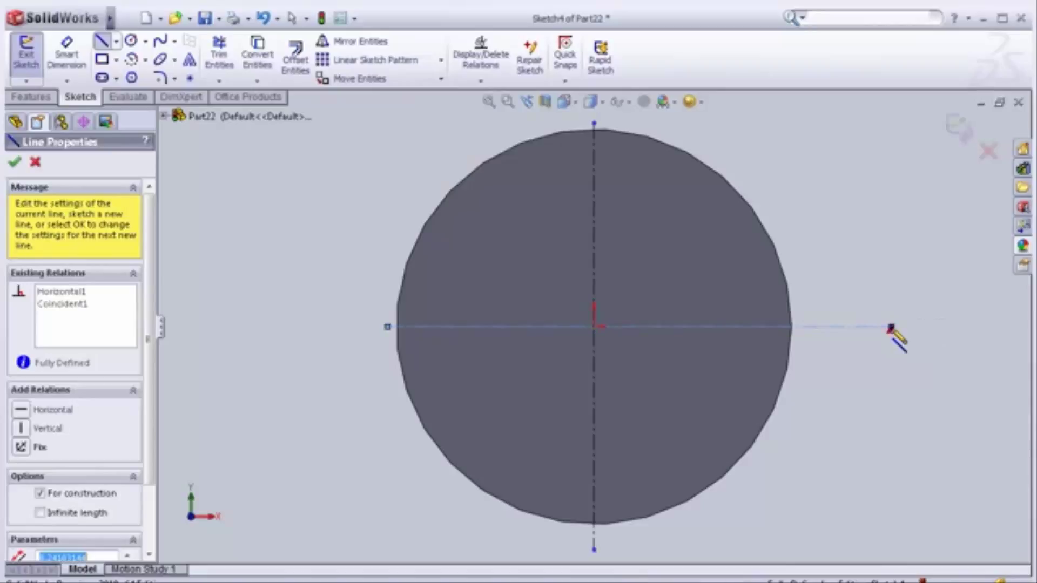
{"action": "key", "text": "Escape"}
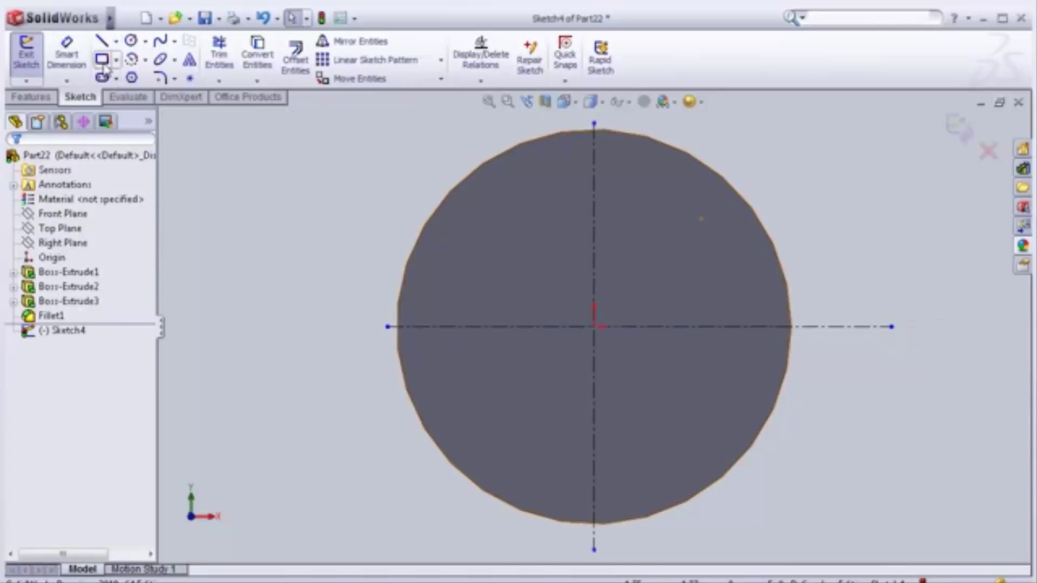
Draw two crossing rectangles forming the plus-shaped Phillips recess outline
{"action": "left_click", "coordinate": [569, 167]}
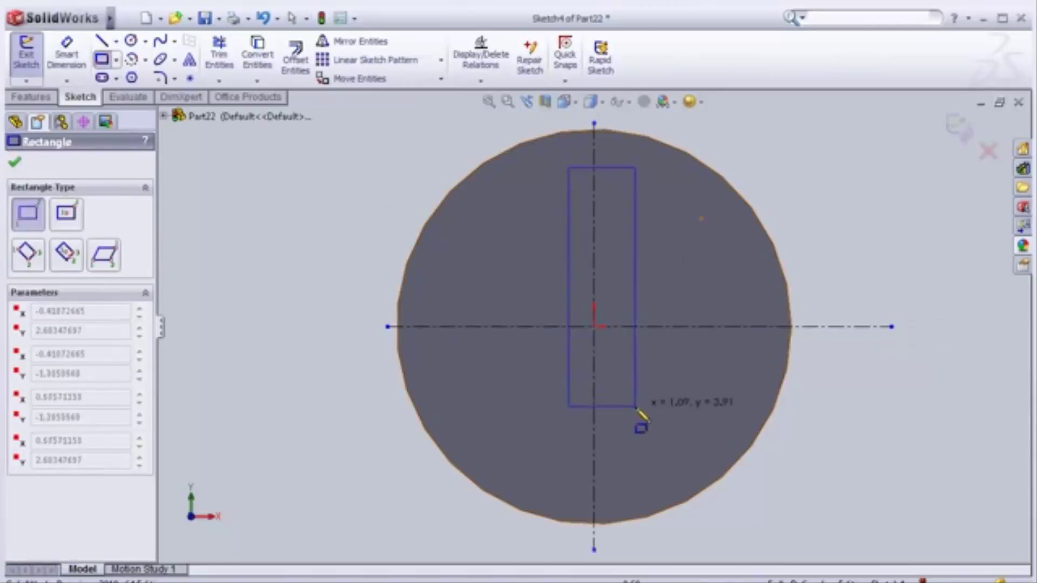
{"action": "left_click", "coordinate": [632, 480]}
{"action": "left_click", "coordinate": [437, 307]}
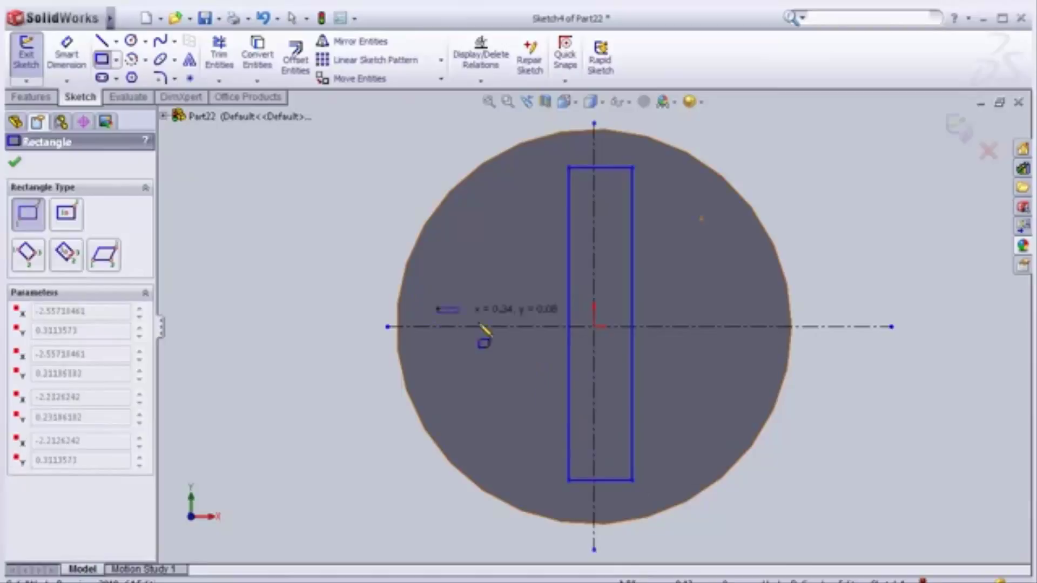
{"action": "left_click", "coordinate": [749, 358]}
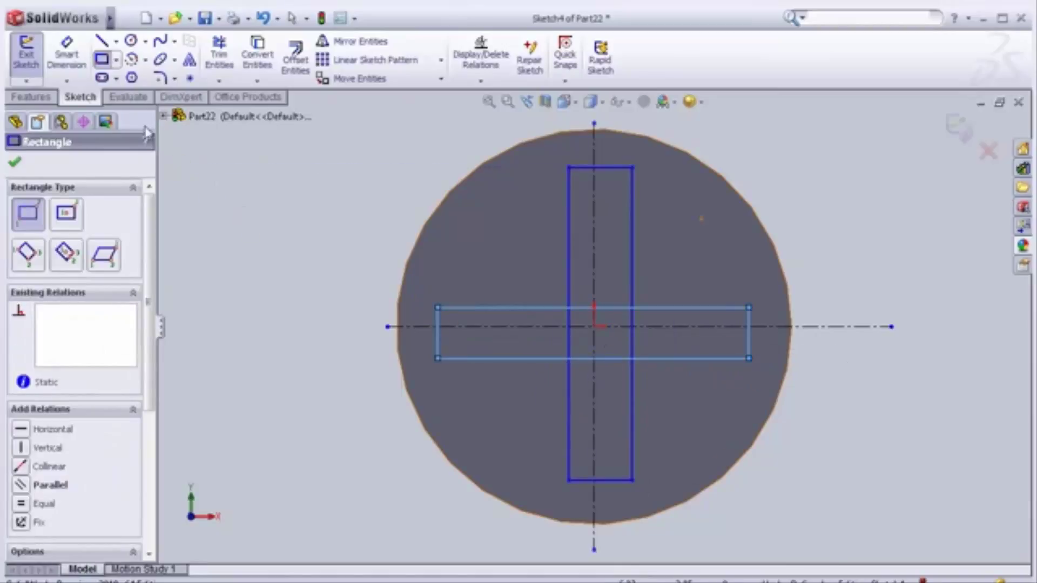
{"action": "left_click", "coordinate": [66, 51]}
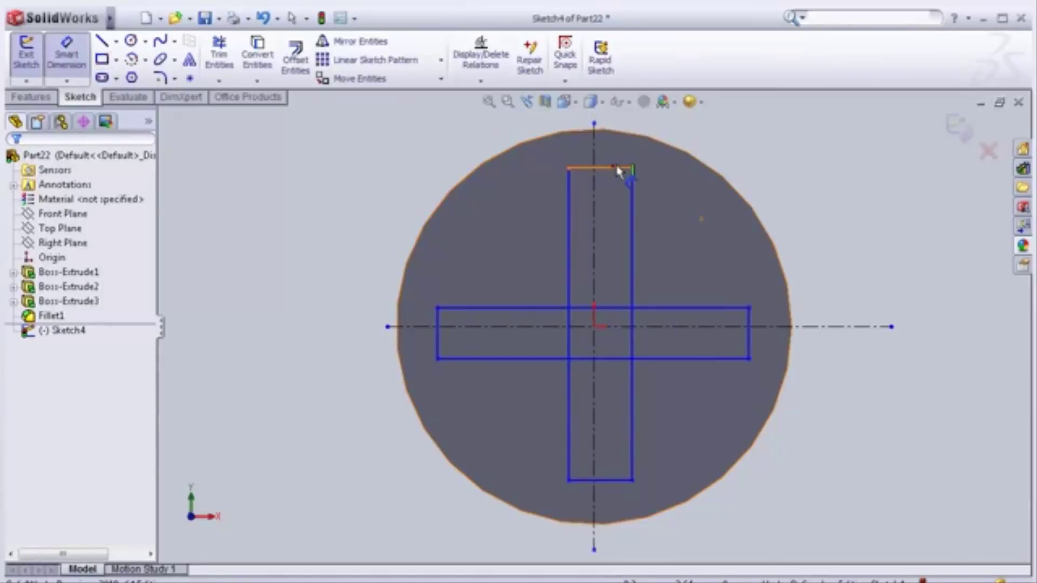
Dimension the vertical slot's width to 1 mm
{"action": "left_click", "coordinate": [618, 169]}
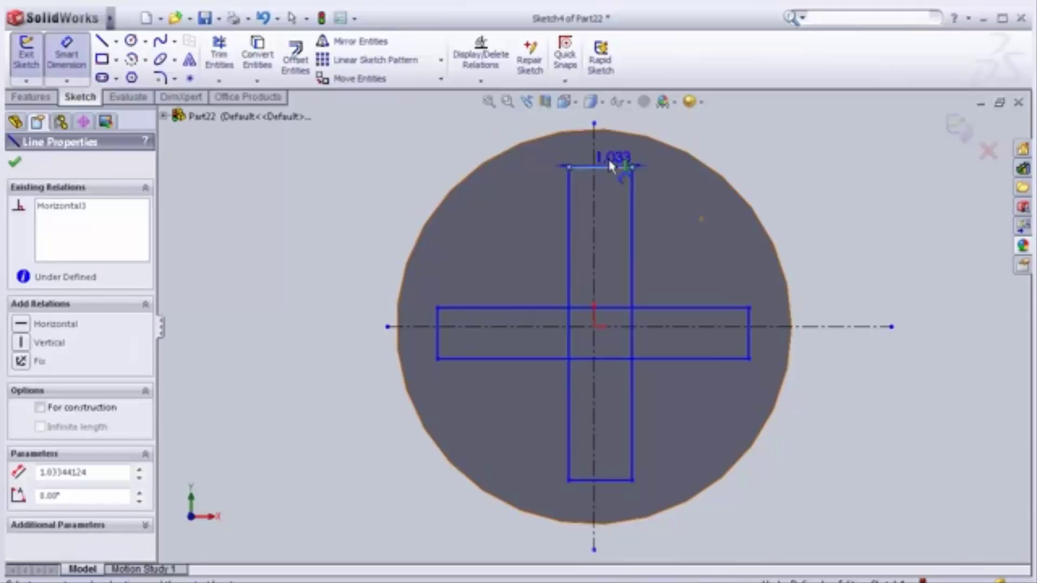
{"action": "left_click", "coordinate": [597, 117]}
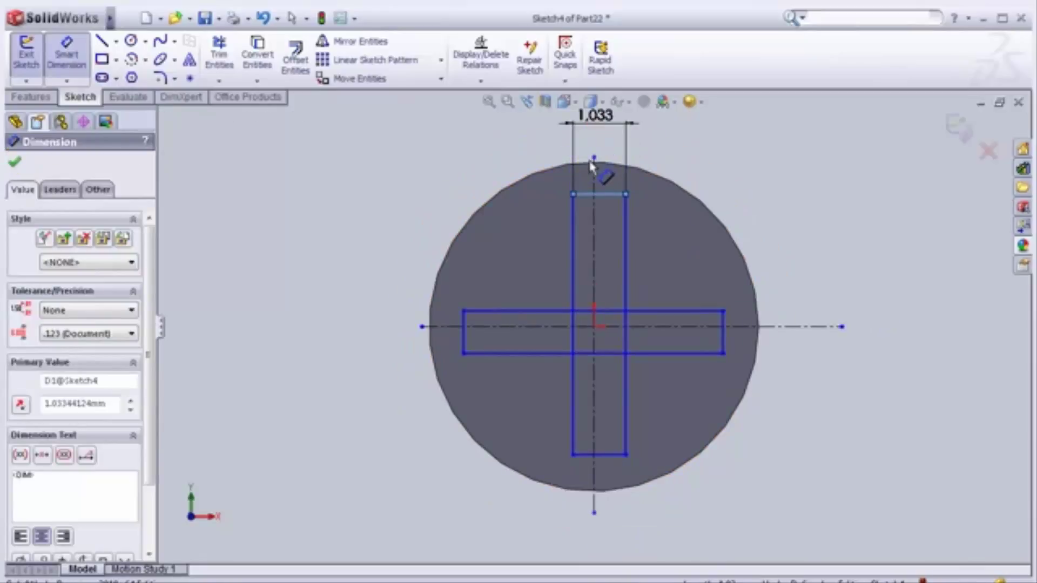
{"action": "type", "text": "1"}
{"action": "left_click", "coordinate": [532, 152]}
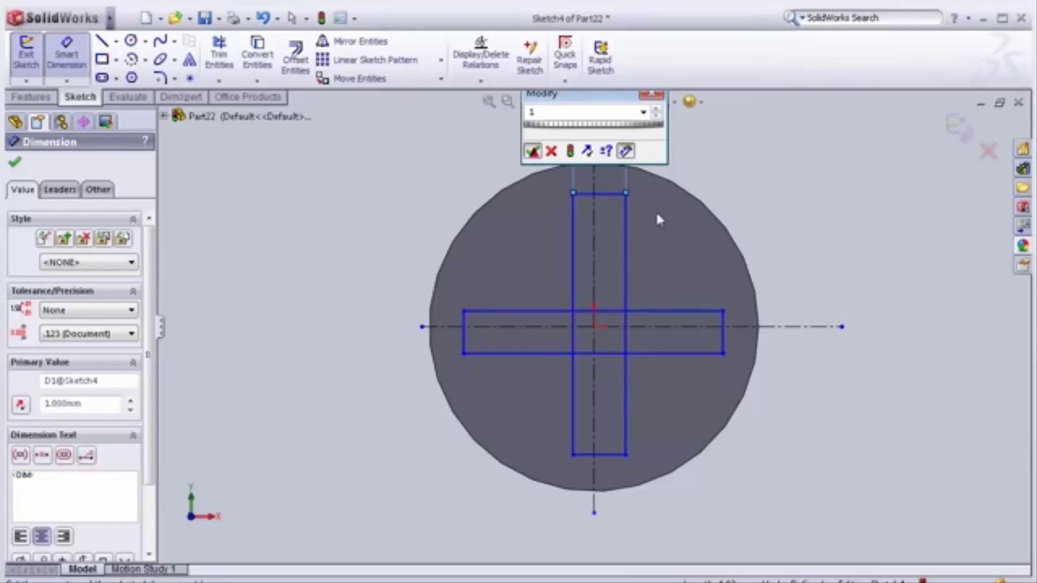
Dimension the vertical slot's length to 4.5 mm
{"action": "left_click", "coordinate": [624, 246]}
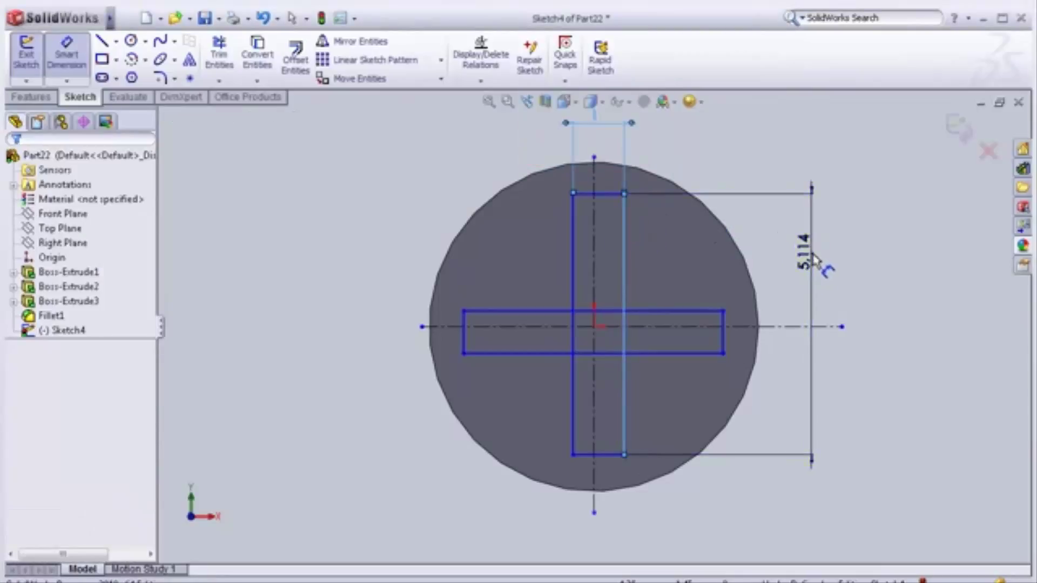
{"action": "left_click", "coordinate": [813, 261]}
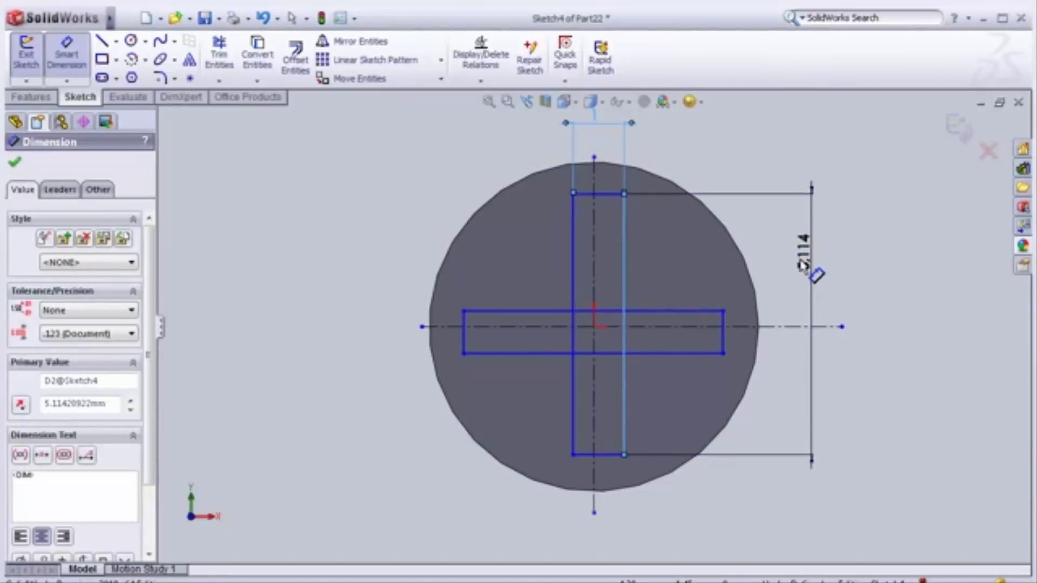
{"action": "type", "text": "4"}
{"action": "left_click", "coordinate": [748, 281]}
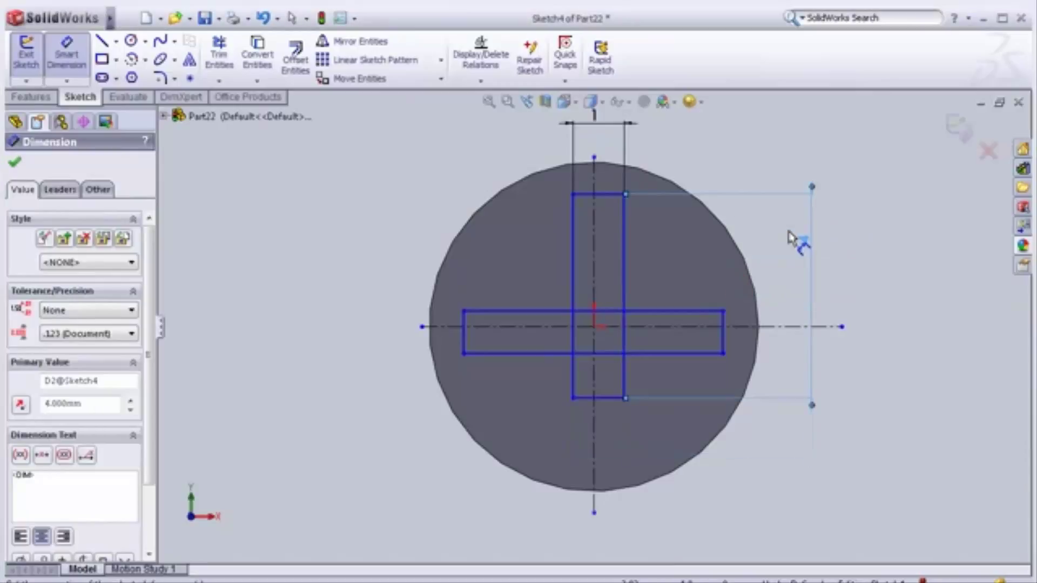
{"action": "double_click", "coordinate": [804, 245]}
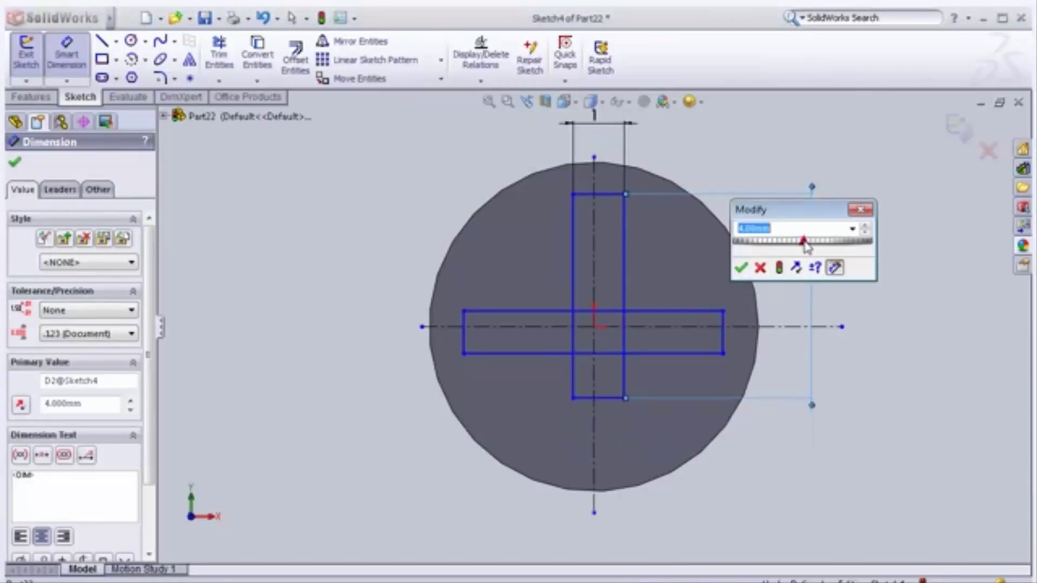
{"action": "type", "text": "4.5"}
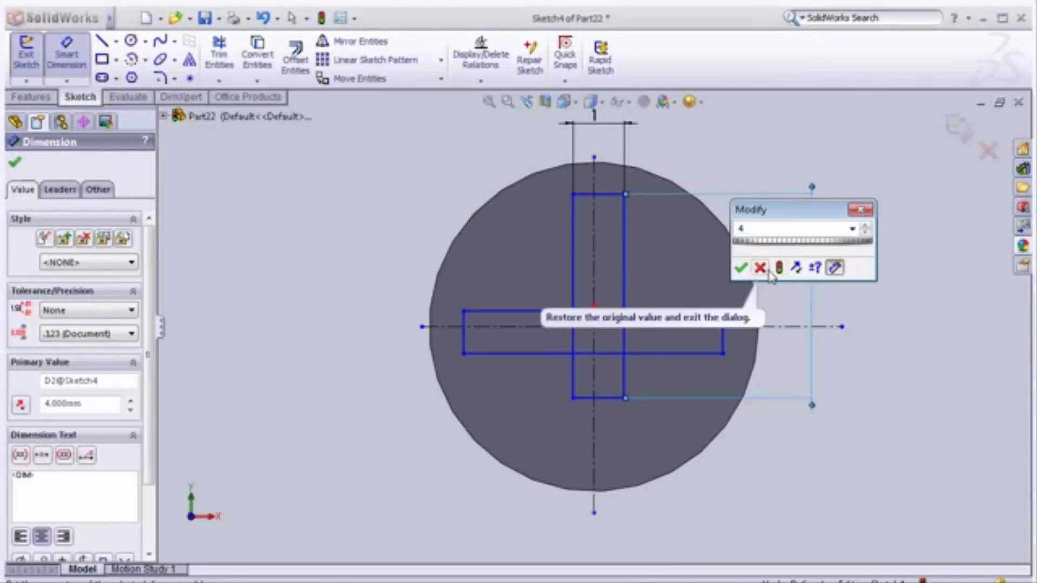
{"action": "left_click", "coordinate": [741, 268]}
{"action": "scroll", "coordinate": [675, 262], "scroll_direction": "down", "scroll_amount": 2}
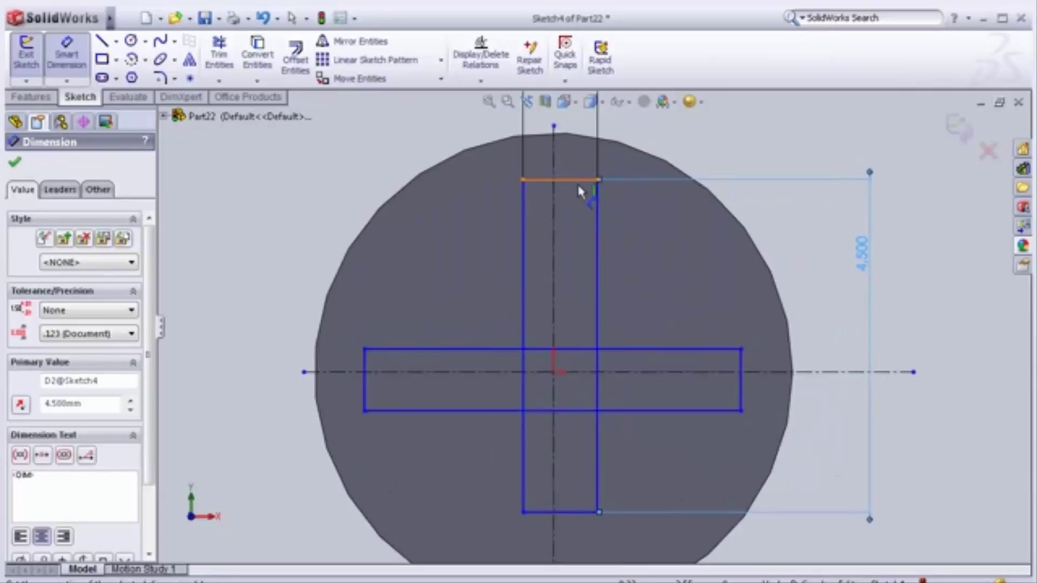
{"action": "key", "text": "Escape"}
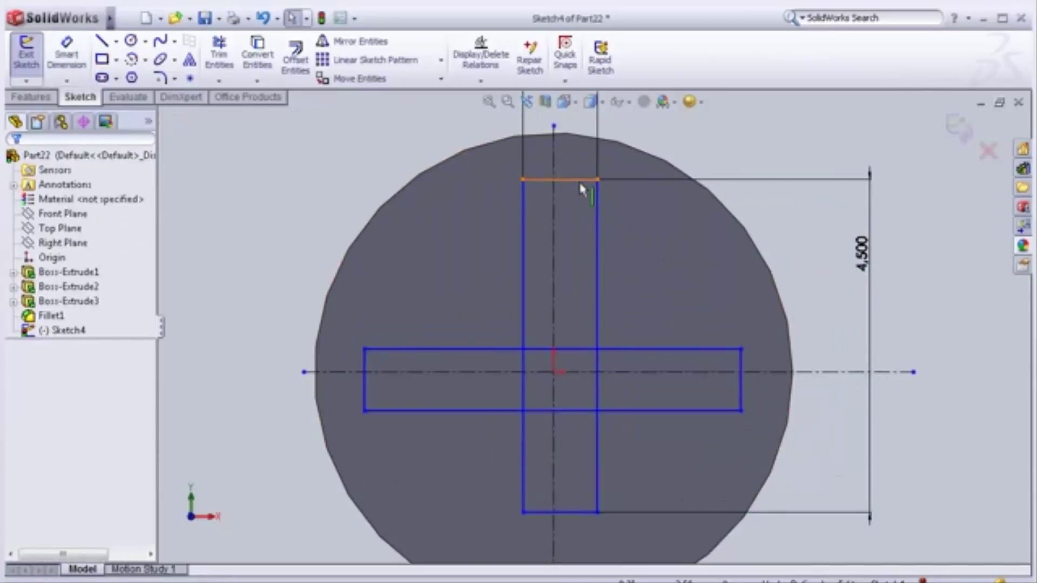
Add Equal relations so the horizontal bar matches the vertical slot's width and length
{"action": "left_click", "coordinate": [579, 187]}
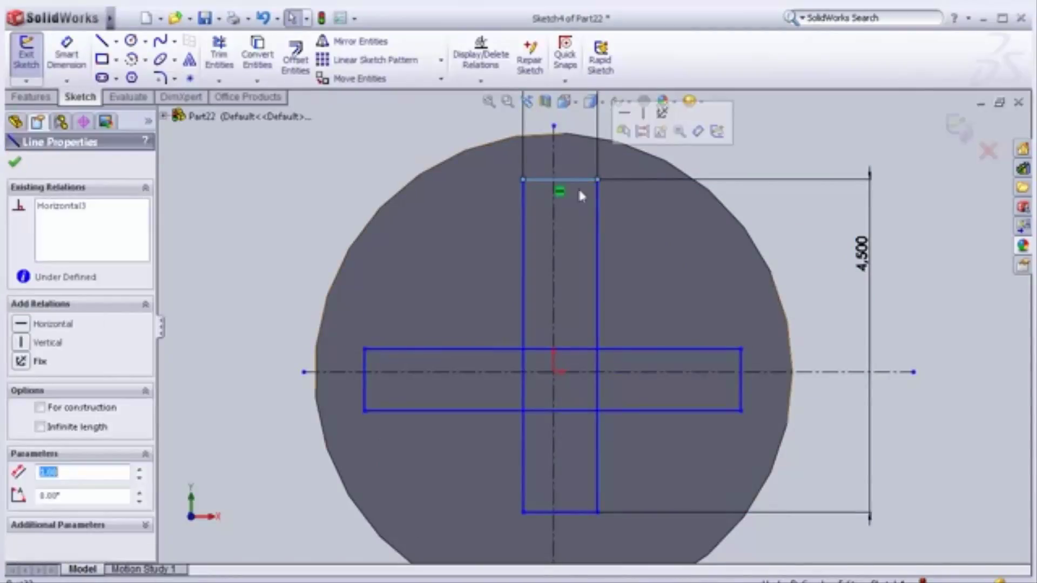
{"action": "left_click", "coordinate": [741, 370]}
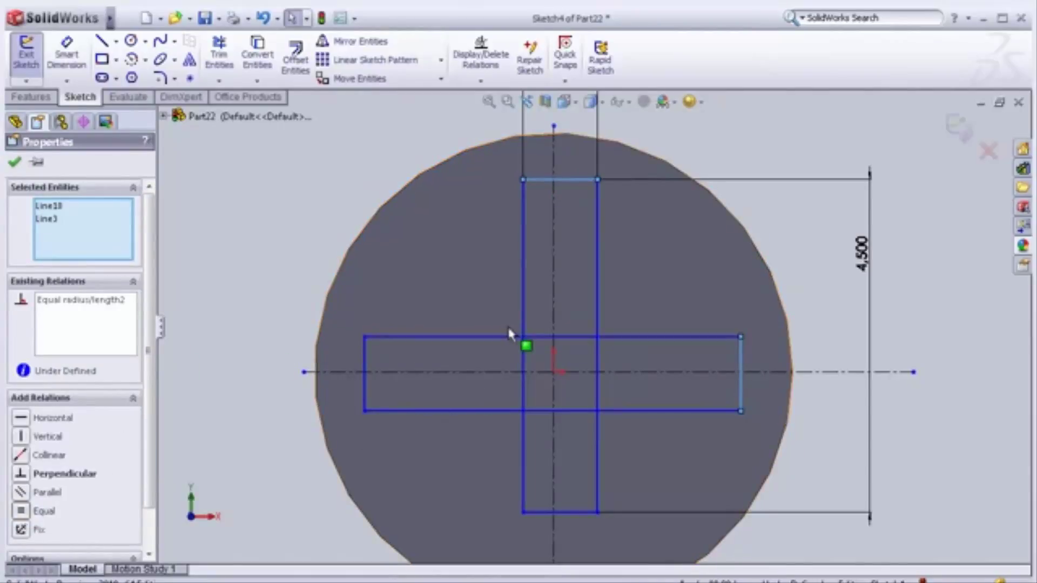
{"action": "left_click", "coordinate": [598, 305]}
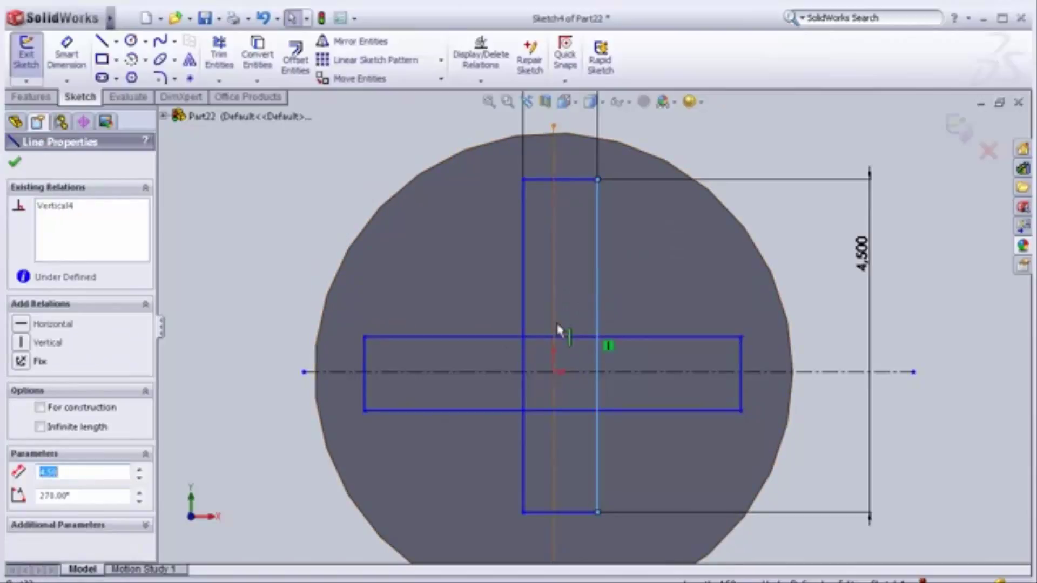
{"action": "left_click", "coordinate": [576, 337], "text": "ctrl"}
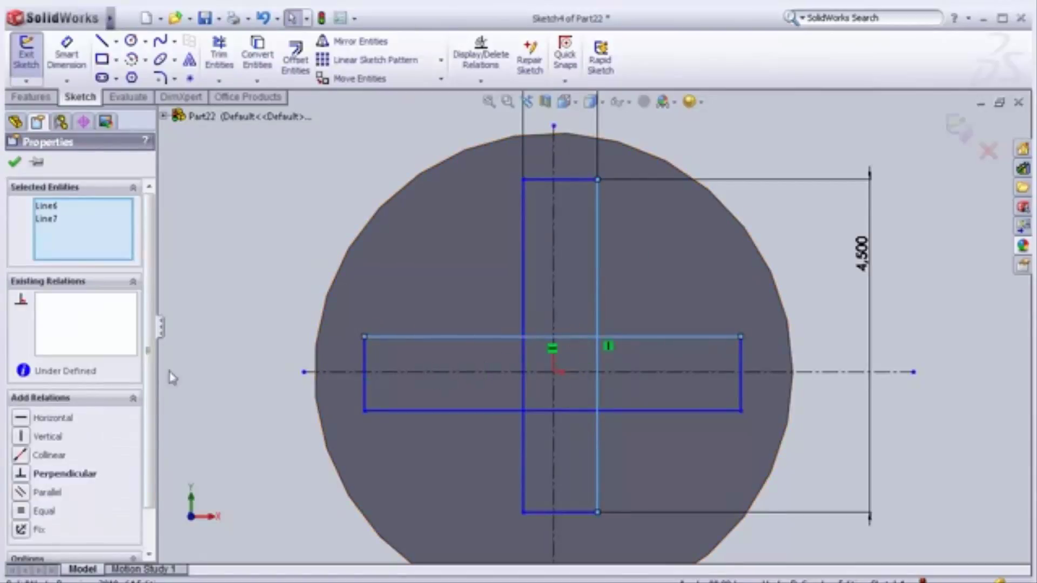
{"action": "left_click", "coordinate": [44, 511]}
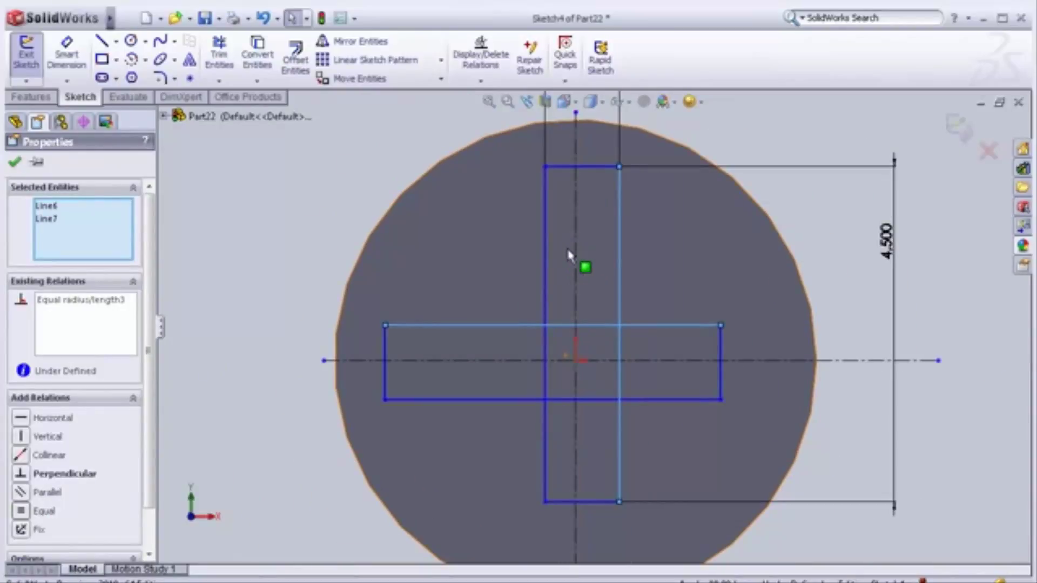
{"action": "key", "text": "Escape"}
Make the vertical slot's two sides symmetric about the vertical centerline
{"action": "left_click", "coordinate": [608, 278]}
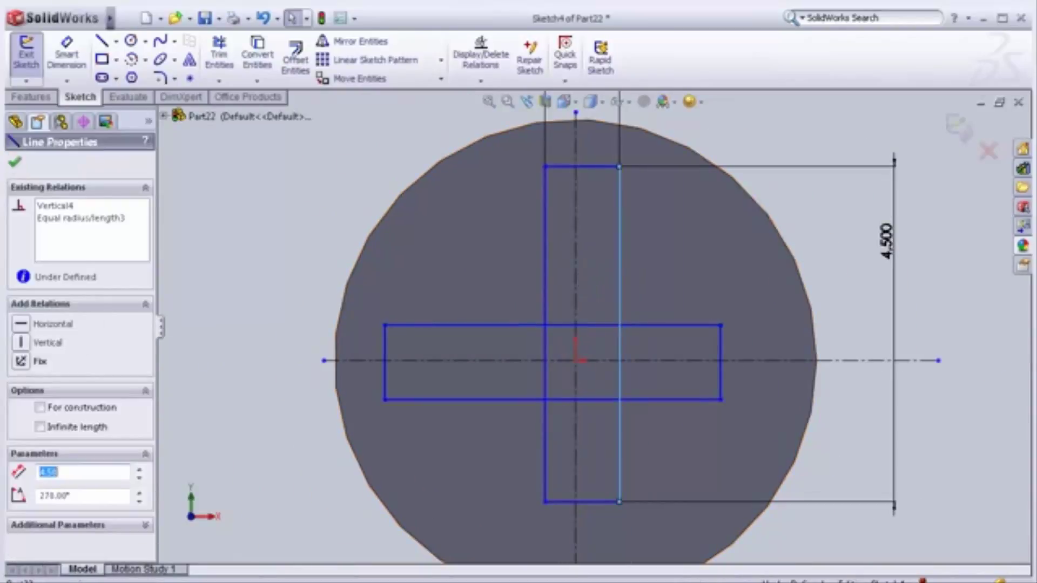
{"action": "left_click", "coordinate": [576, 274]}
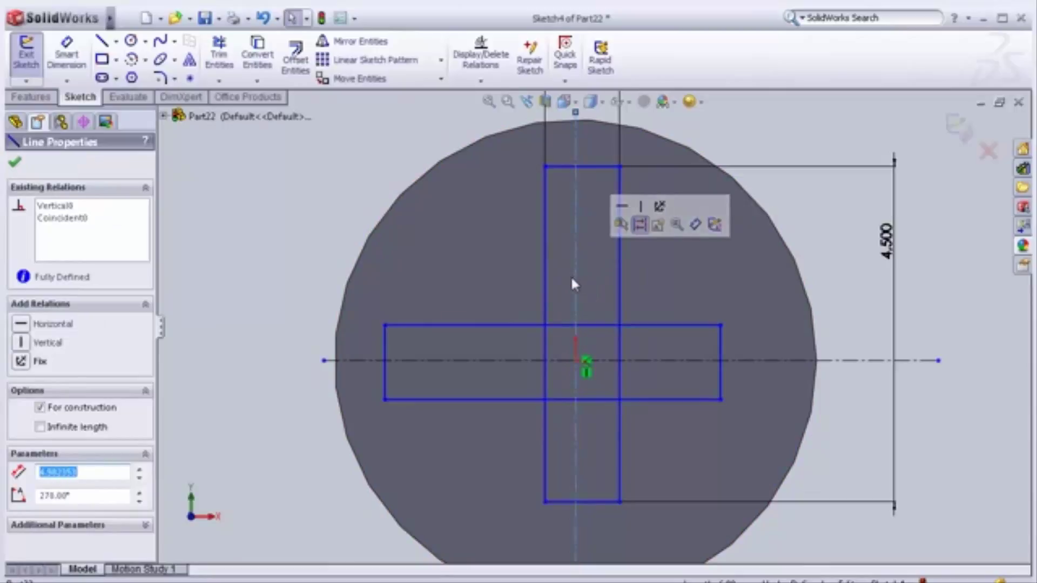
{"action": "left_click", "coordinate": [545, 291]}
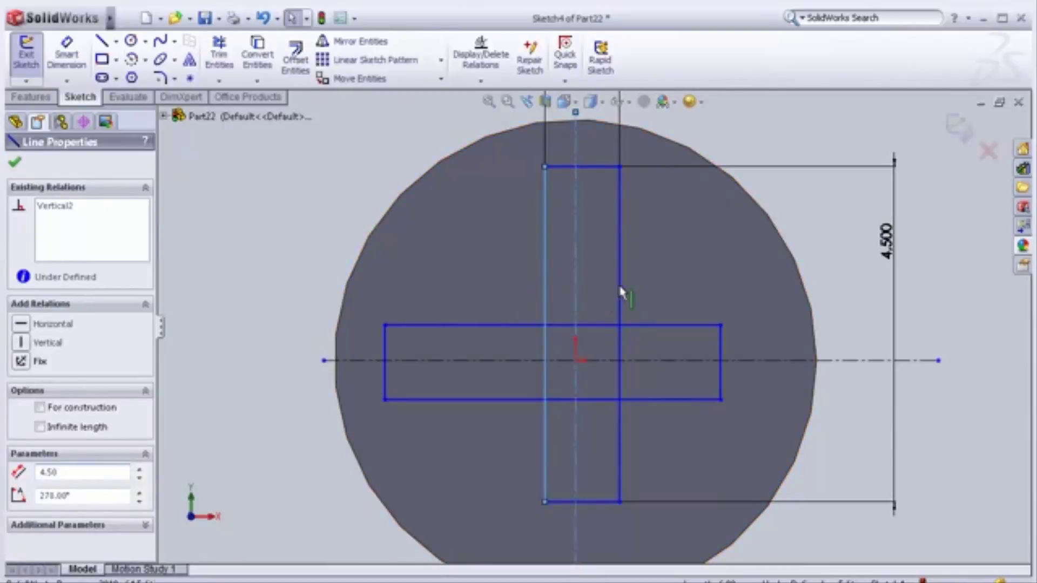
{"action": "left_click", "coordinate": [621, 291], "text": "ctrl"}
{"action": "left_click", "coordinate": [81, 457]}
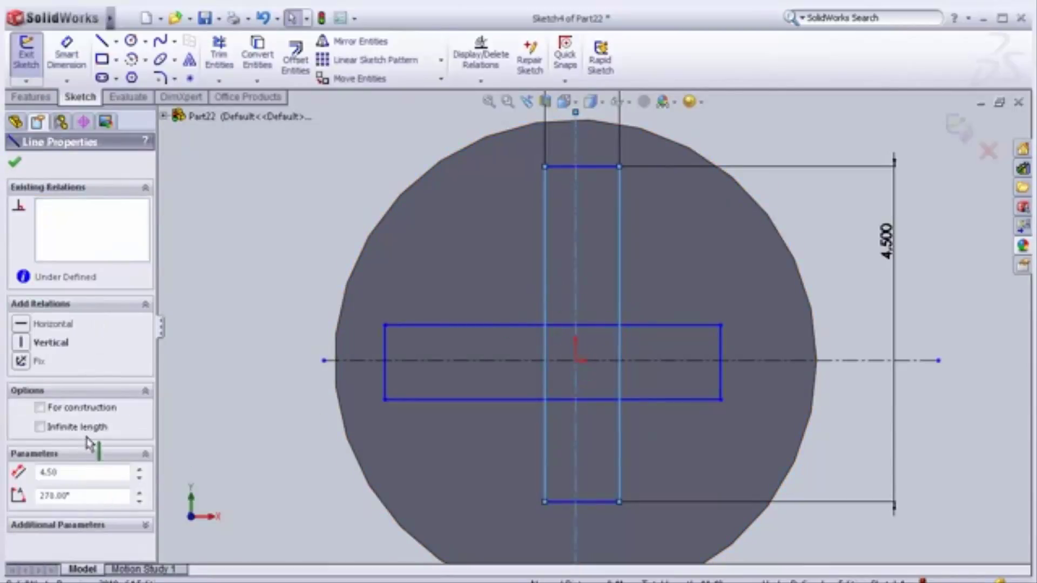
{"action": "left_click", "coordinate": [49, 511]}
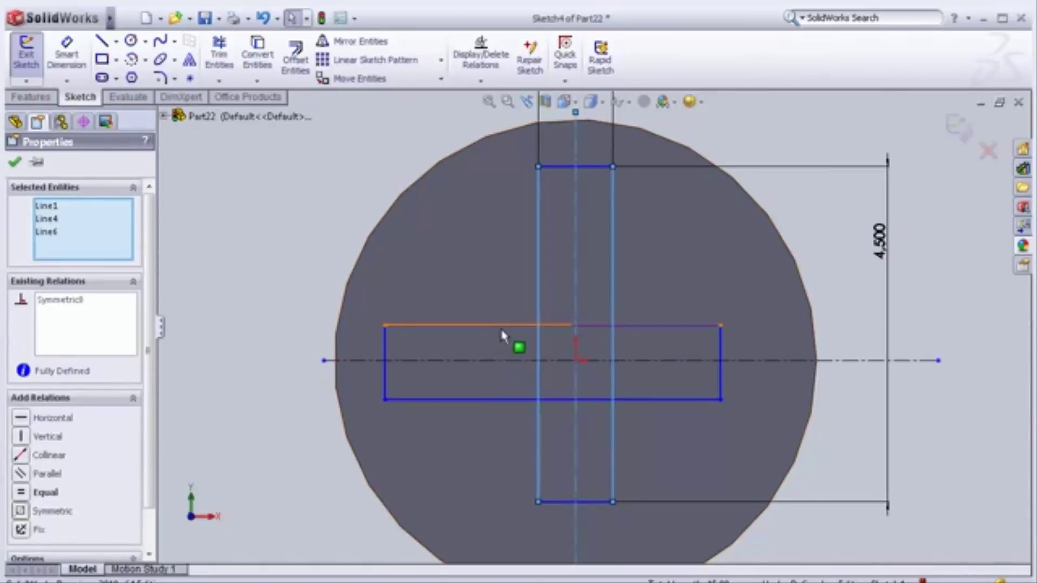
Centre the horizontal bar on both centerlines with Symmetric relations on its edges and ends
{"action": "left_click", "coordinate": [502, 360]}
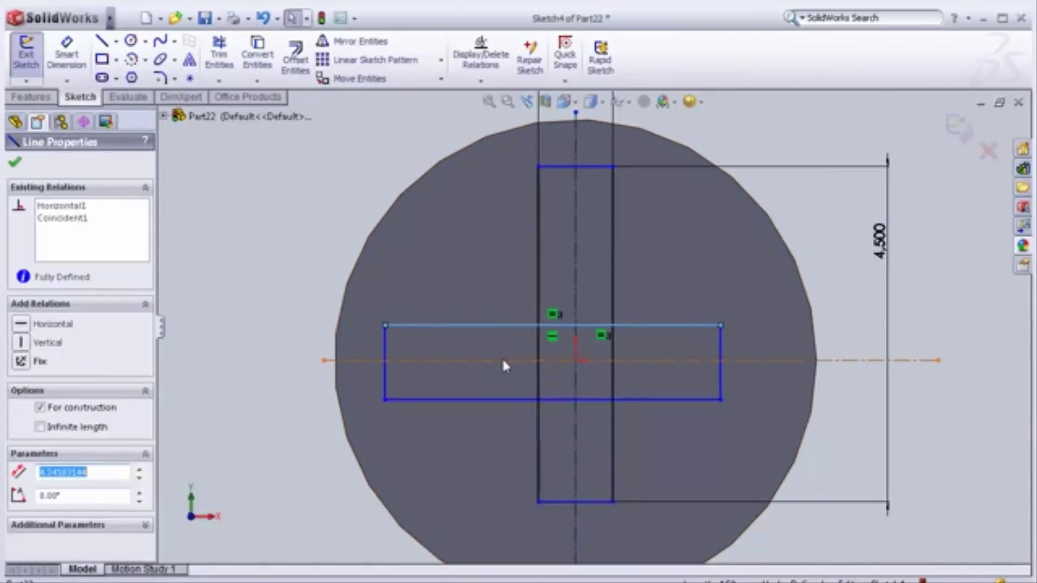
{"action": "left_click", "coordinate": [497, 325]}
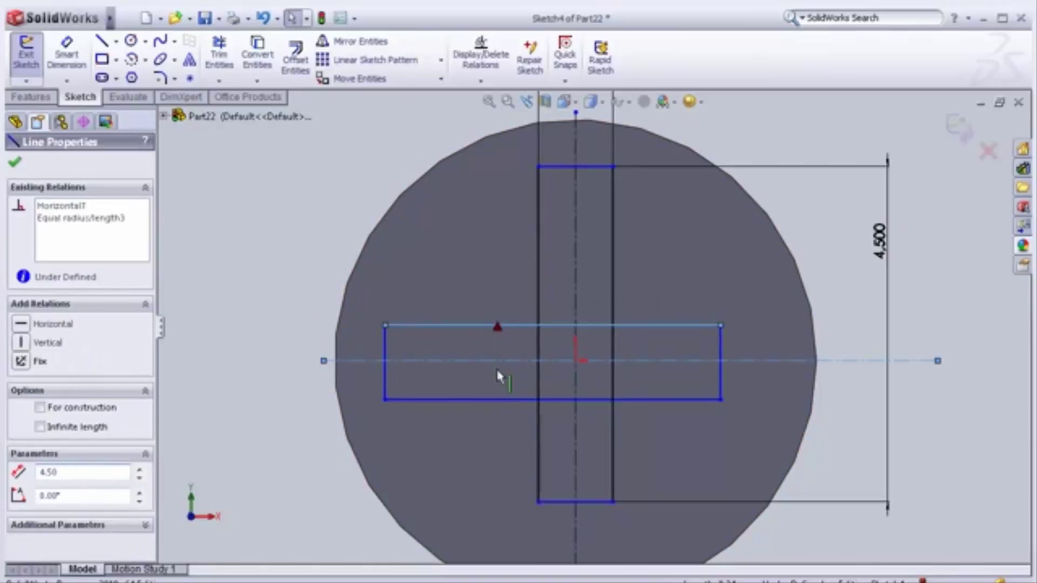
{"action": "left_click", "coordinate": [493, 401], "text": "ctrl"}
{"action": "left_click", "coordinate": [46, 511]}
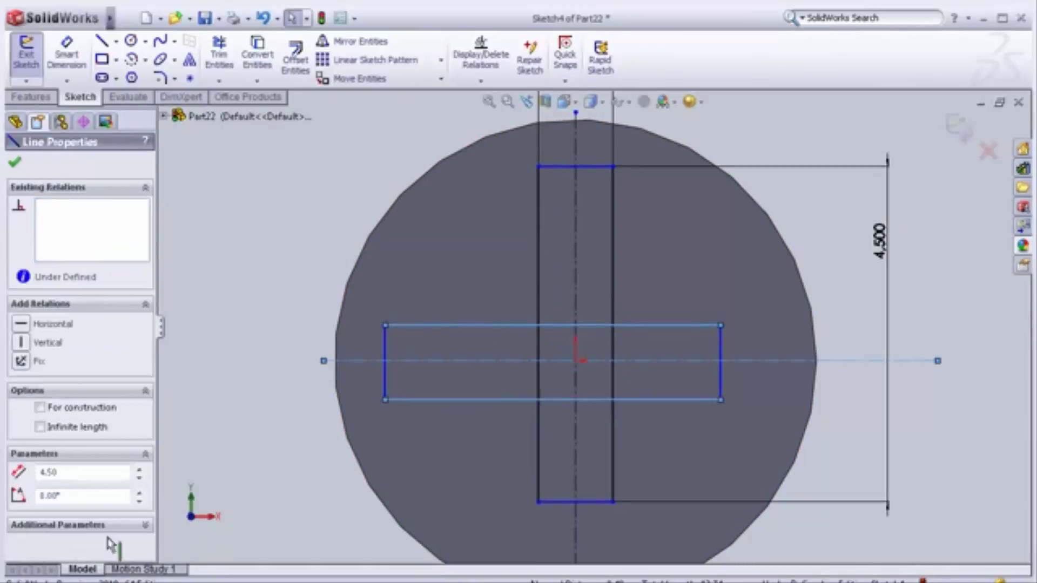
{"action": "left_click", "coordinate": [52, 511]}
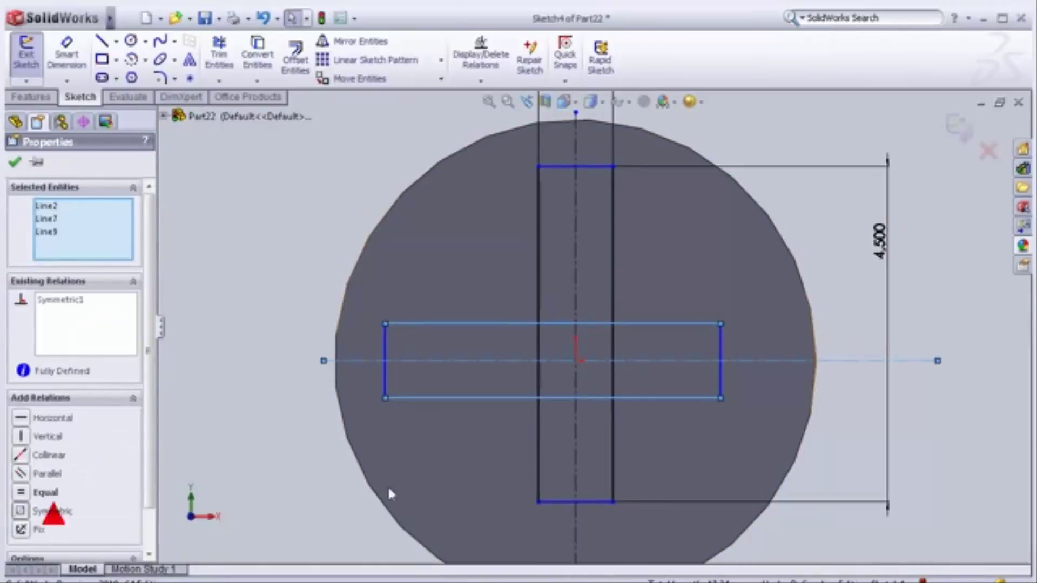
{"action": "left_click", "coordinate": [719, 363]}
{"action": "left_click", "coordinate": [576, 300]}
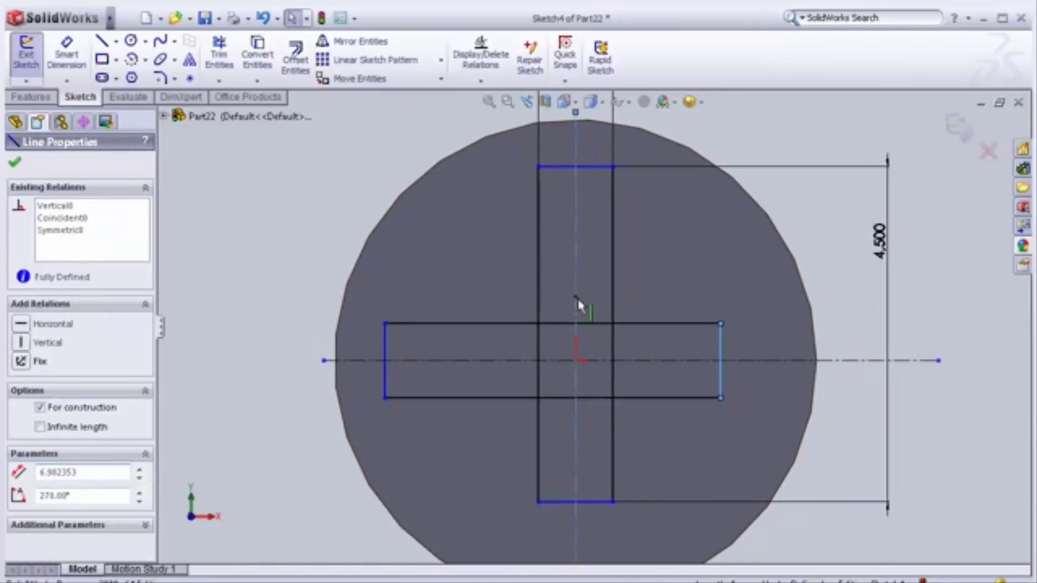
{"action": "left_click", "coordinate": [387, 343], "text": "ctrl"}
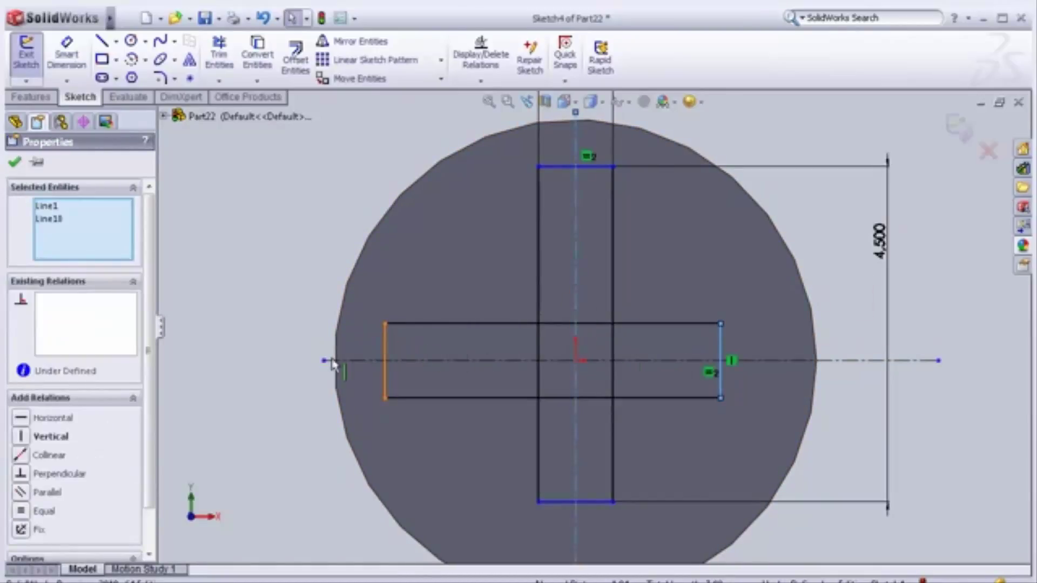
{"action": "left_click", "coordinate": [385, 360], "text": "ctrl"}
{"action": "left_click", "coordinate": [54, 511]}
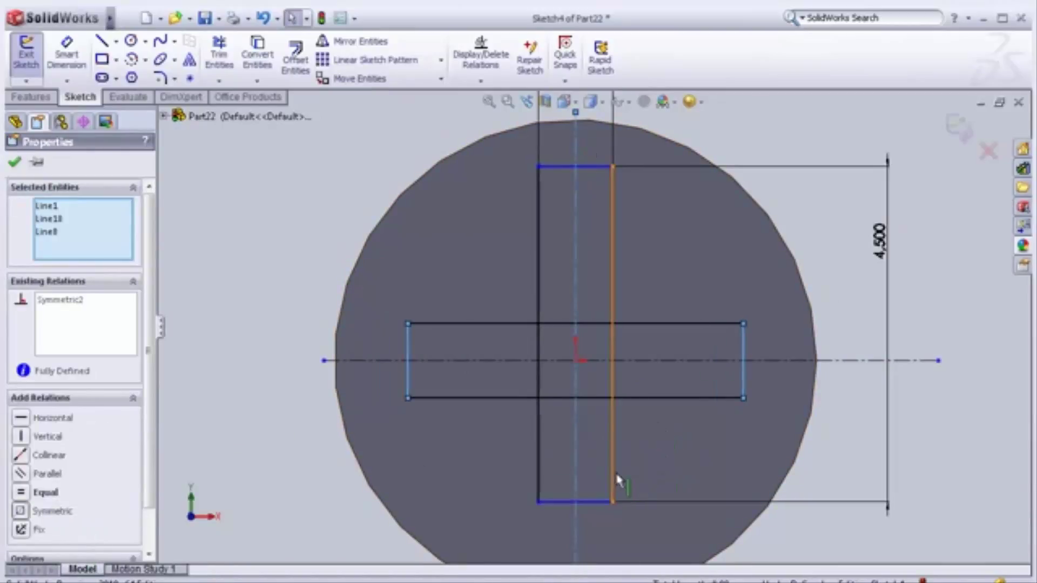
Make the slot's top and bottom ends symmetric about the horizontal centerline
{"action": "left_click", "coordinate": [567, 167]}
{"action": "left_click", "coordinate": [562, 360]}
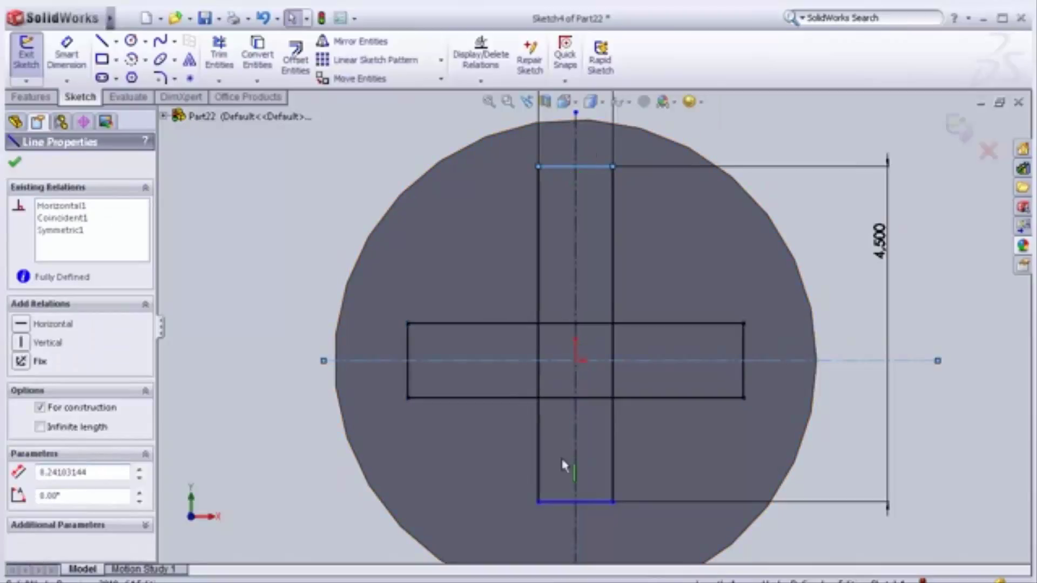
{"action": "left_click", "coordinate": [561, 502], "text": "ctrl"}
{"action": "left_click", "coordinate": [559, 502]}
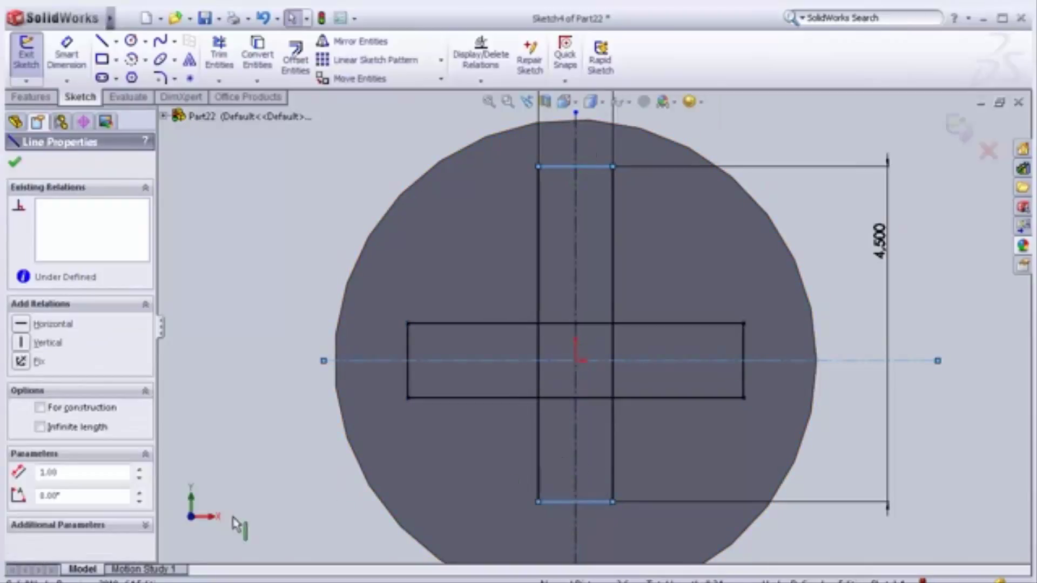
{"action": "left_click", "coordinate": [48, 513]}
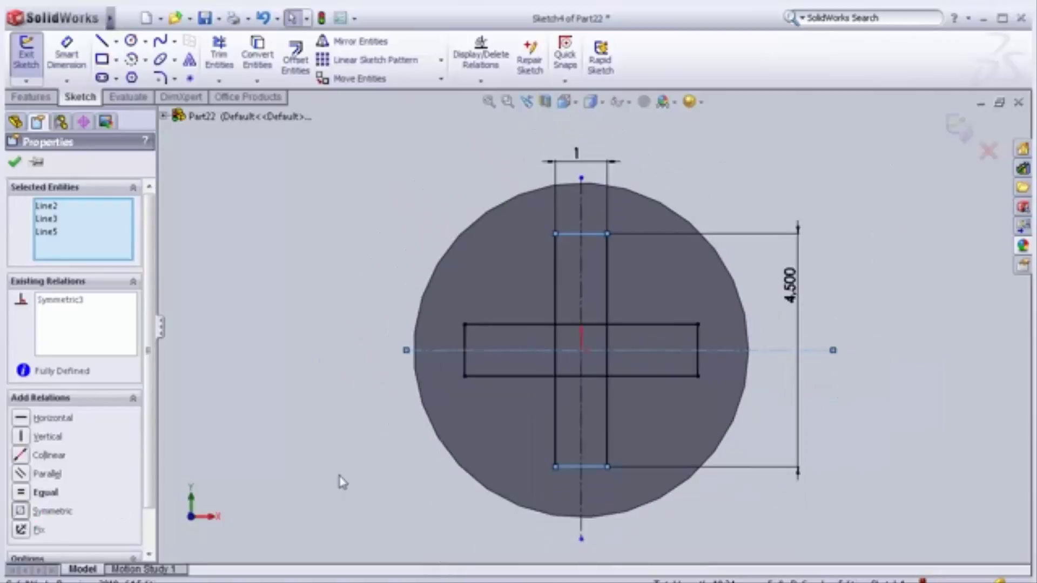
{"action": "left_click", "coordinate": [16, 163]}
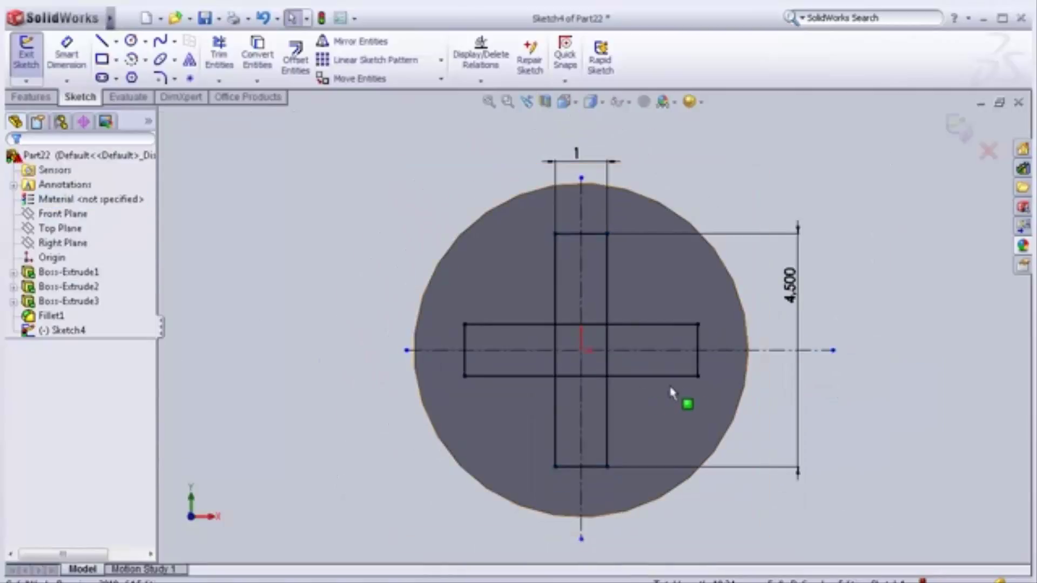
{"action": "scroll", "coordinate": [678, 405], "scroll_direction": "down", "scroll_amount": 1}
{"action": "scroll", "coordinate": [672, 408], "scroll_direction": "down", "scroll_amount": 1}
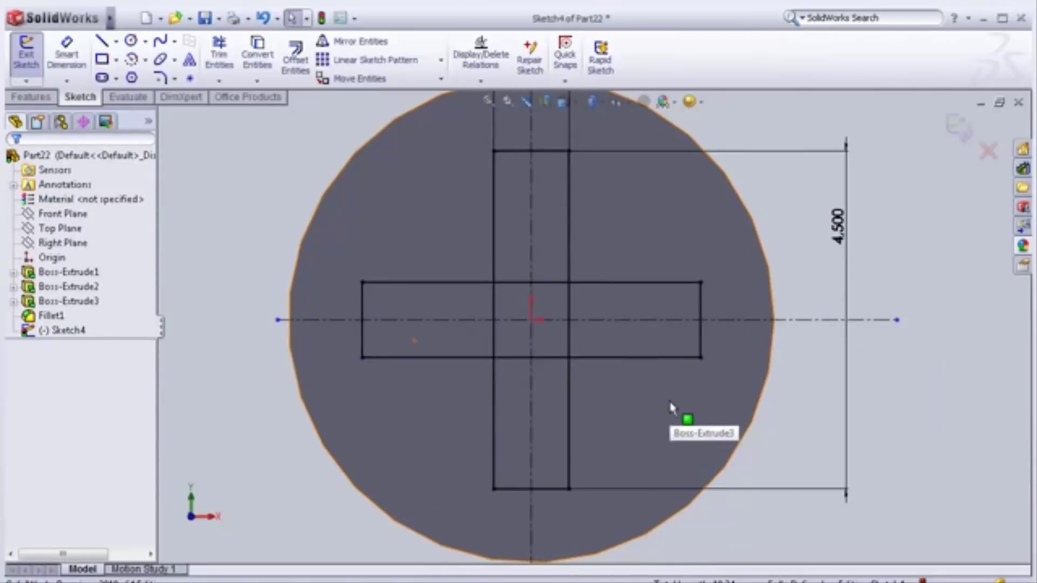
{"action": "scroll", "coordinate": [672, 407], "scroll_direction": "up", "scroll_amount": 1}
{"action": "scroll", "coordinate": [672, 408], "scroll_direction": "up", "scroll_amount": 1}
{"action": "scroll", "coordinate": [672, 408], "scroll_direction": "up", "scroll_amount": 1}
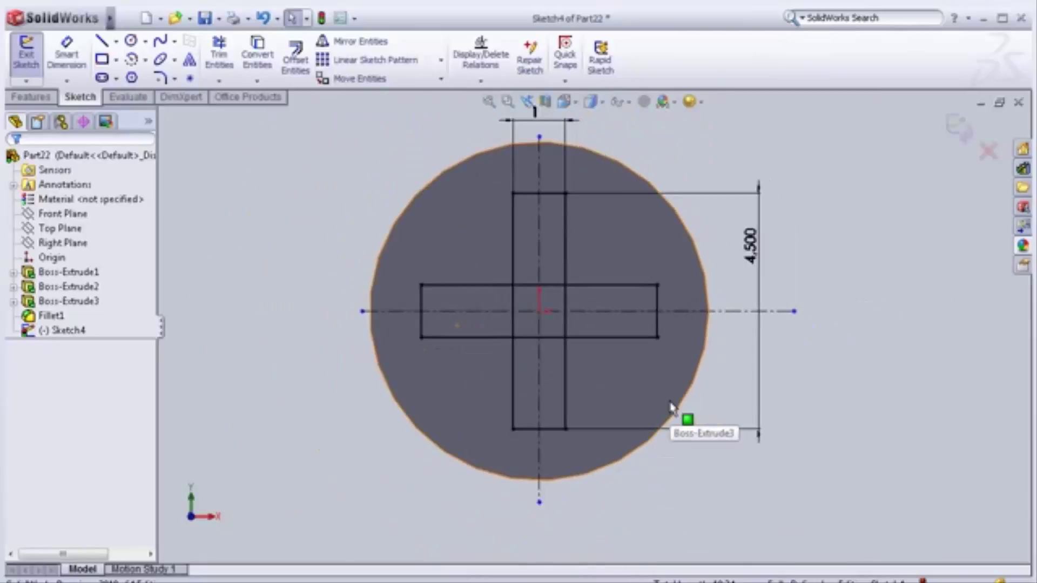
{"action": "scroll", "coordinate": [637, 402], "scroll_direction": "down", "scroll_amount": 1}
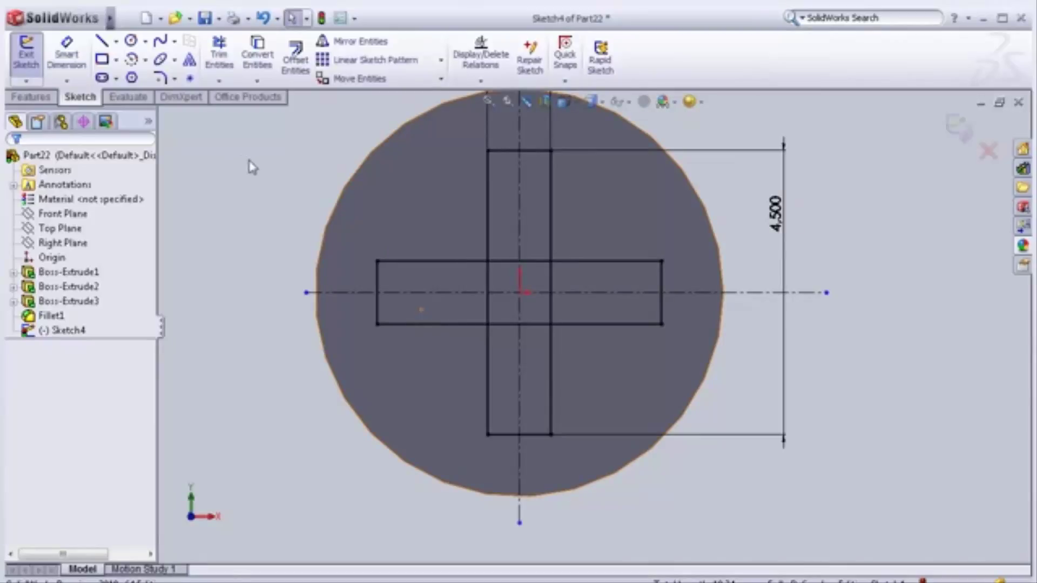
Trim the top and bottom horizontal segments lying between the slot's vertical sides
{"action": "left_click", "coordinate": [219, 54]}
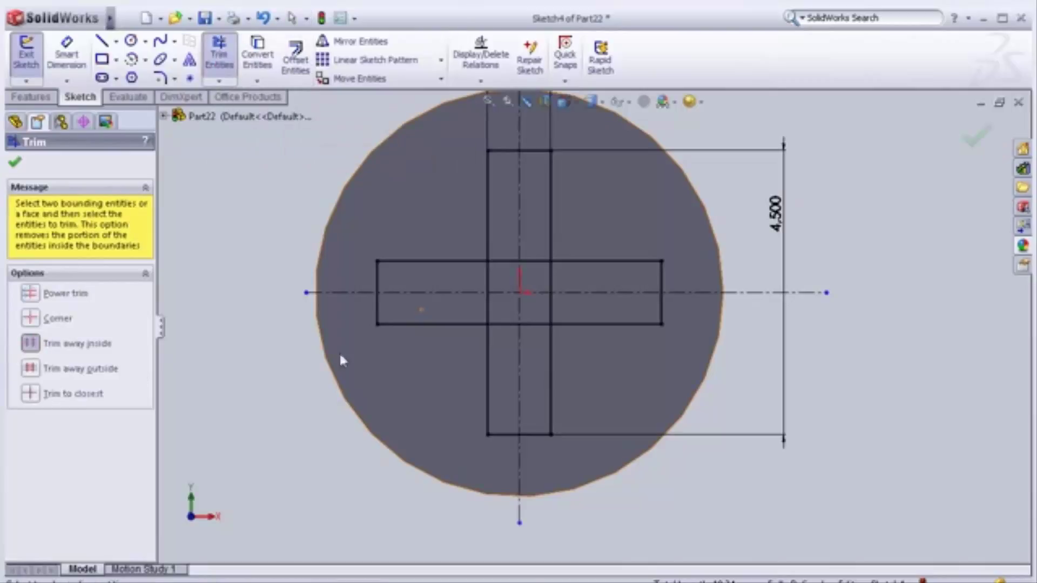
{"action": "left_click", "coordinate": [489, 250]}
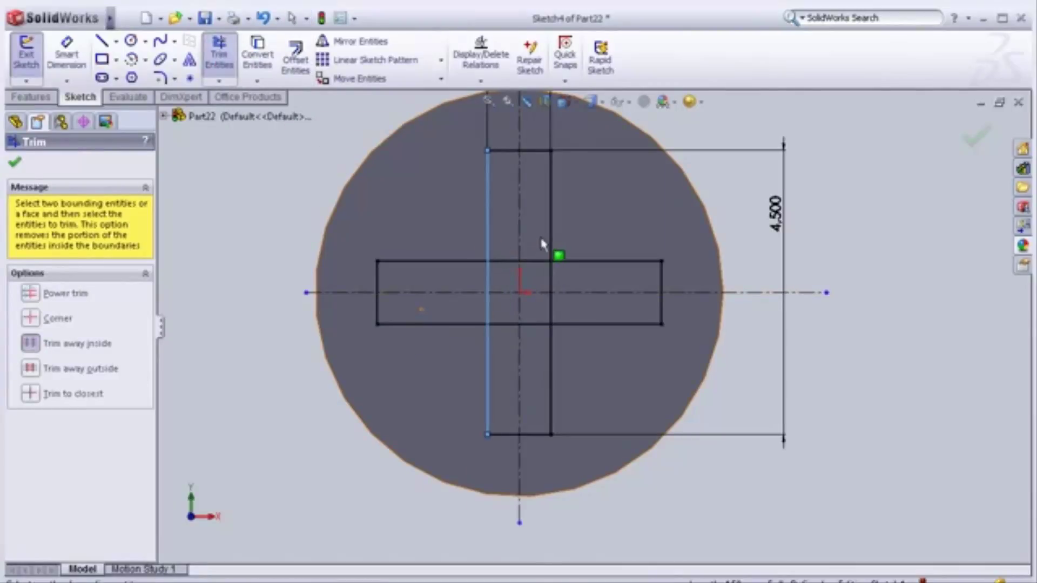
{"action": "left_click", "coordinate": [550, 249]}
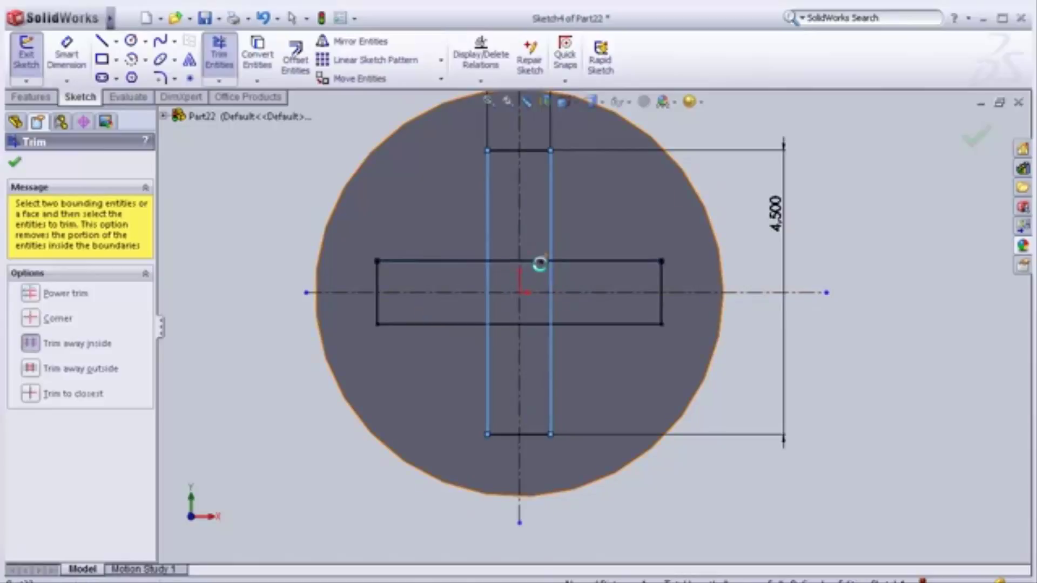
{"action": "left_click", "coordinate": [540, 261]}
{"action": "left_click", "coordinate": [598, 325]}
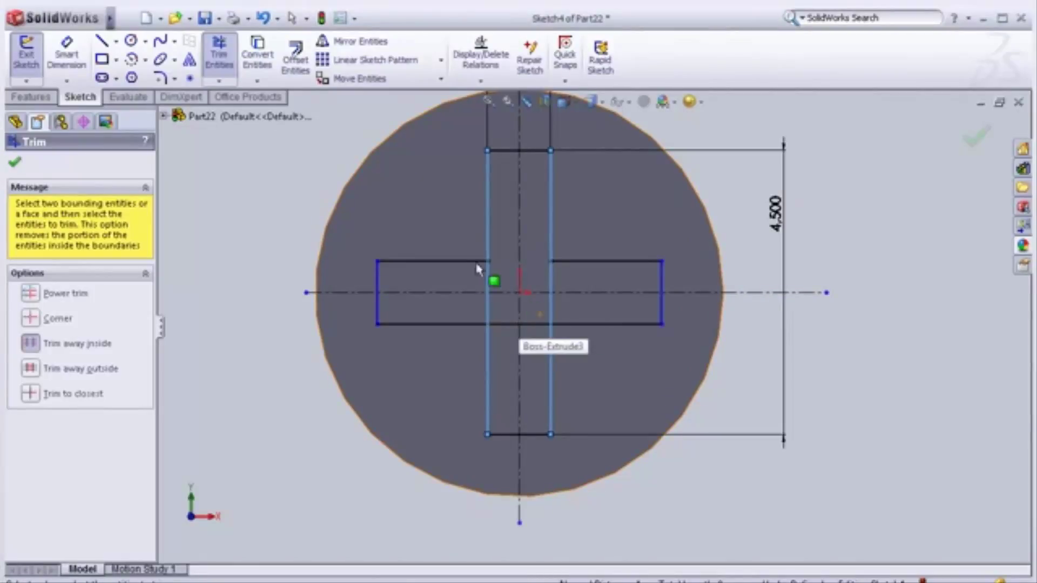
{"action": "left_click", "coordinate": [510, 324]}
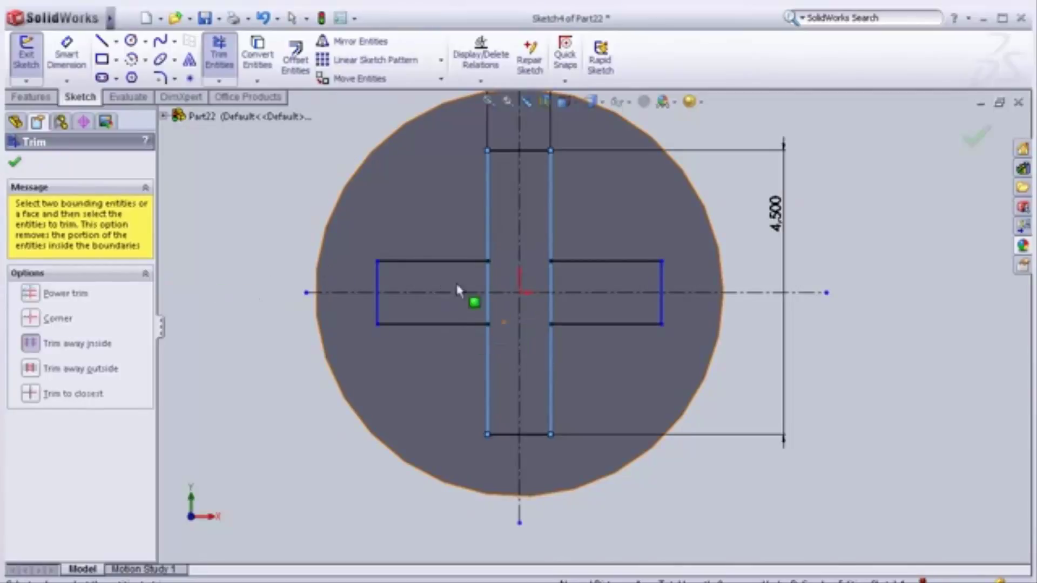
{"action": "key", "text": "Escape"}
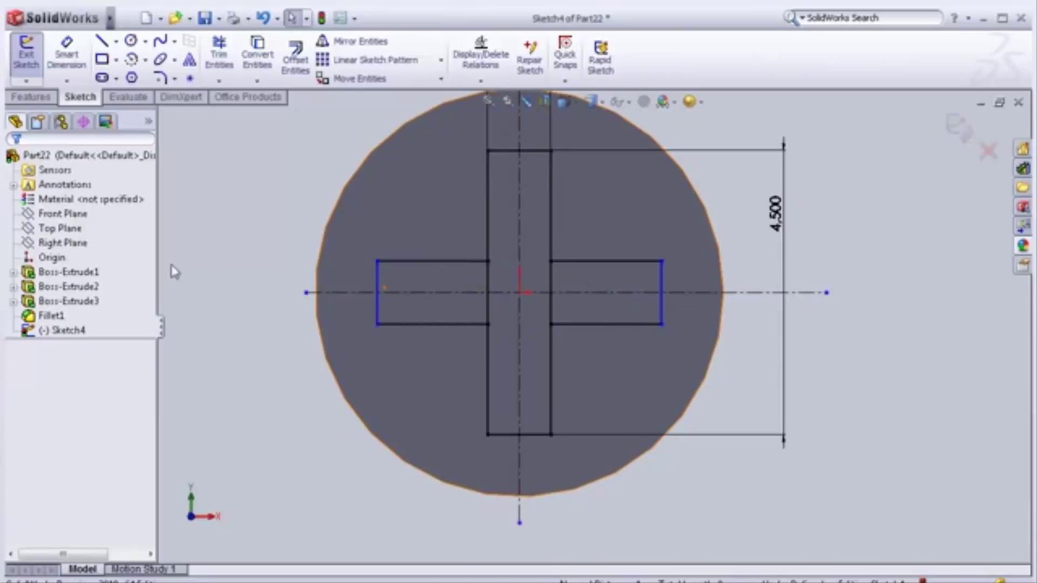
Attempt further trims on the arms, undoing a mistaken trim of the right arm's top edge
{"action": "left_click", "coordinate": [219, 54]}
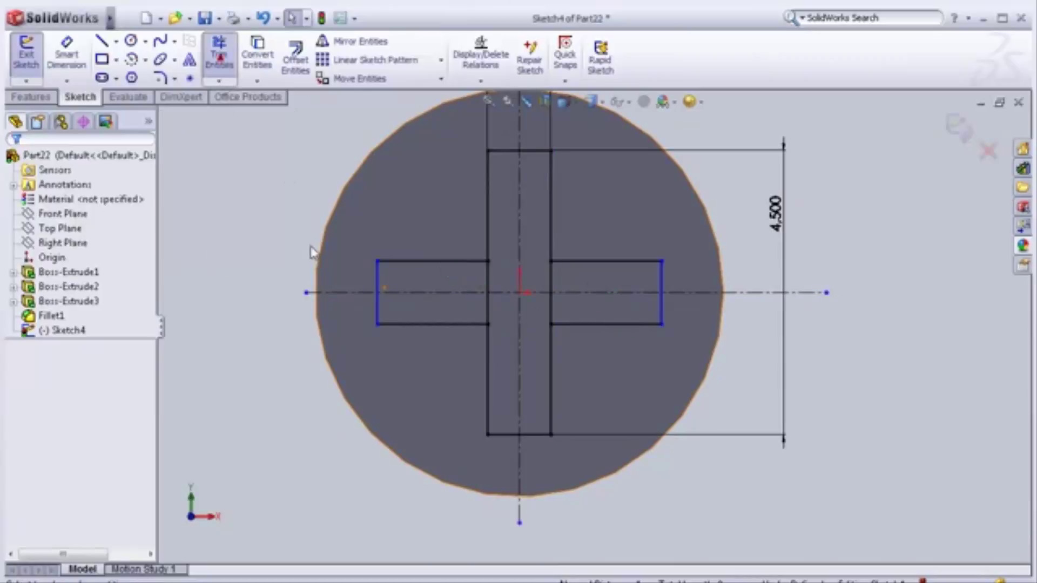
{"action": "left_click", "coordinate": [447, 267]}
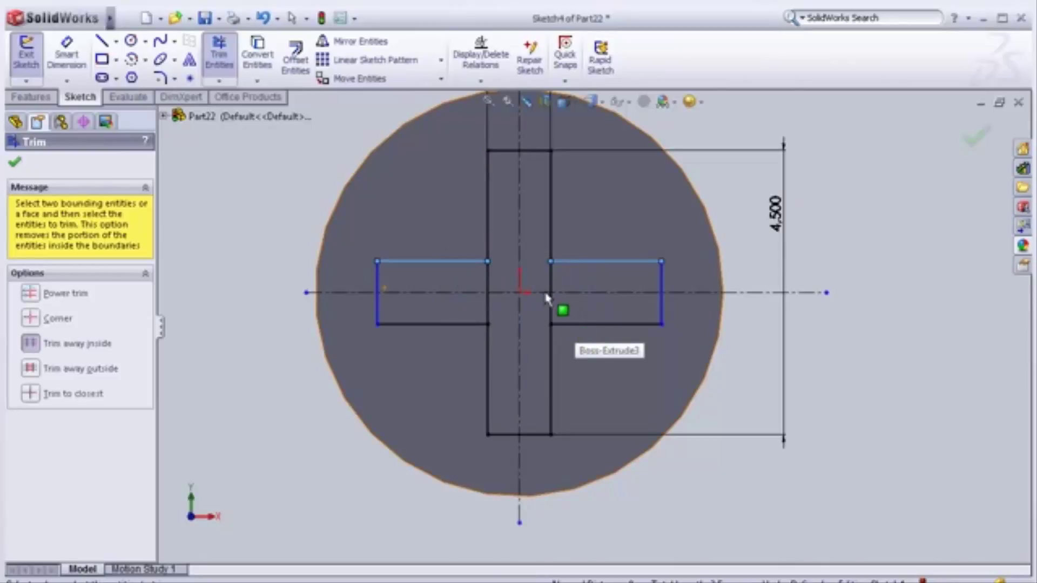
{"action": "key", "text": "Escape"}
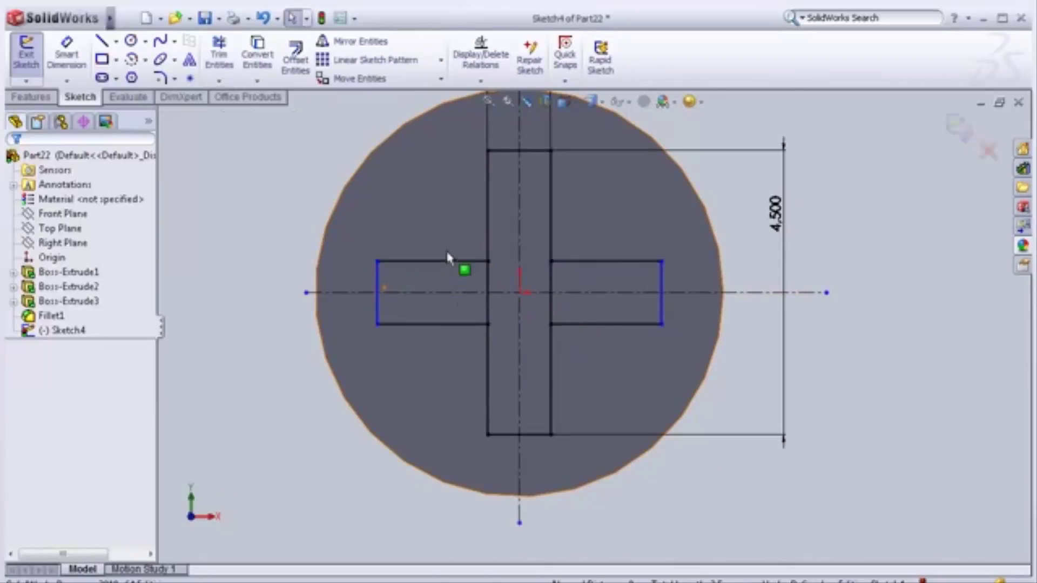
{"action": "left_click", "coordinate": [219, 54]}
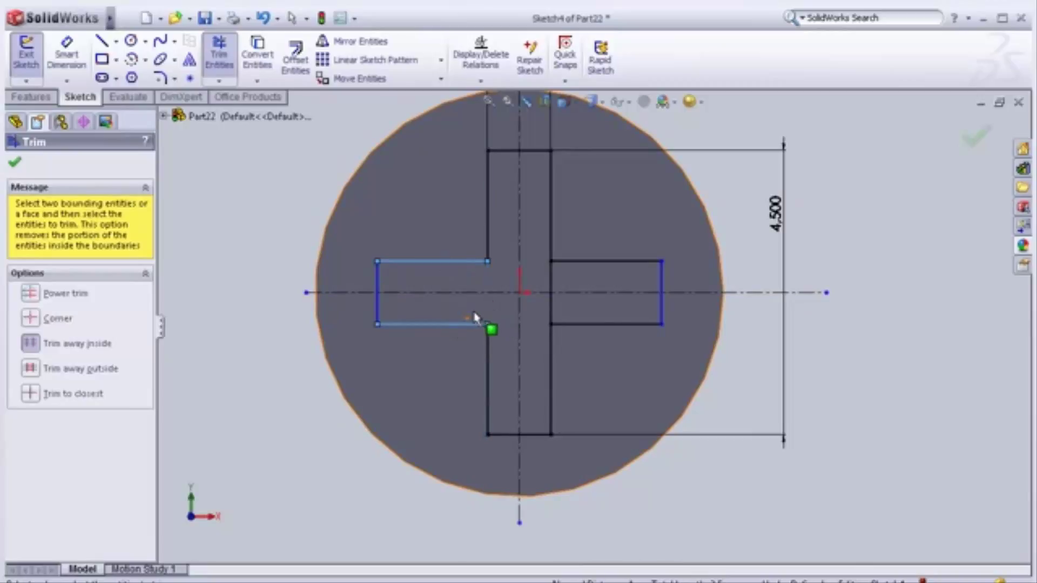
{"action": "left_click", "coordinate": [577, 262]}
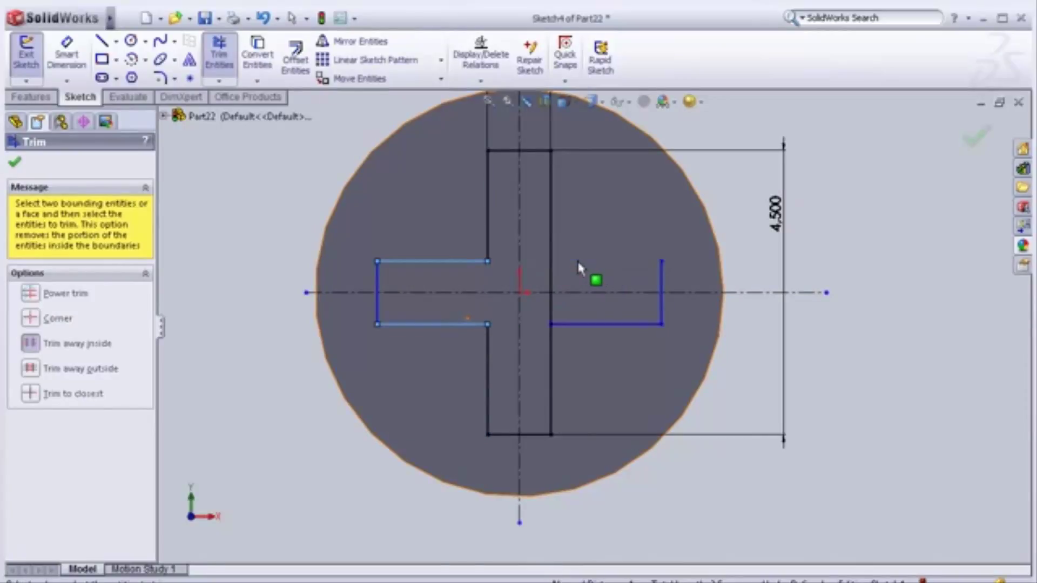
{"action": "key", "text": "ctrl+z"}
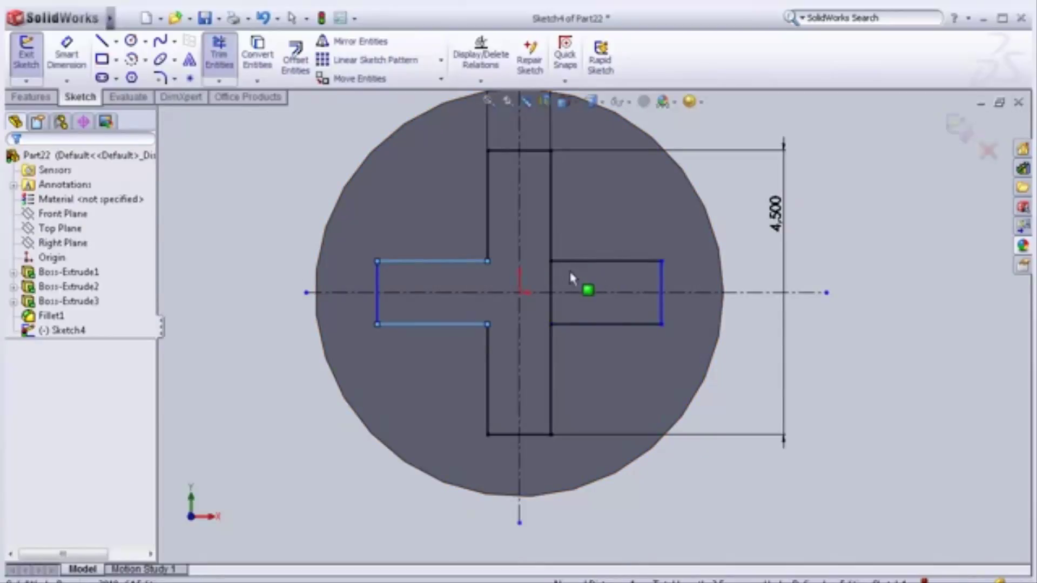
{"action": "left_click", "coordinate": [568, 282]}
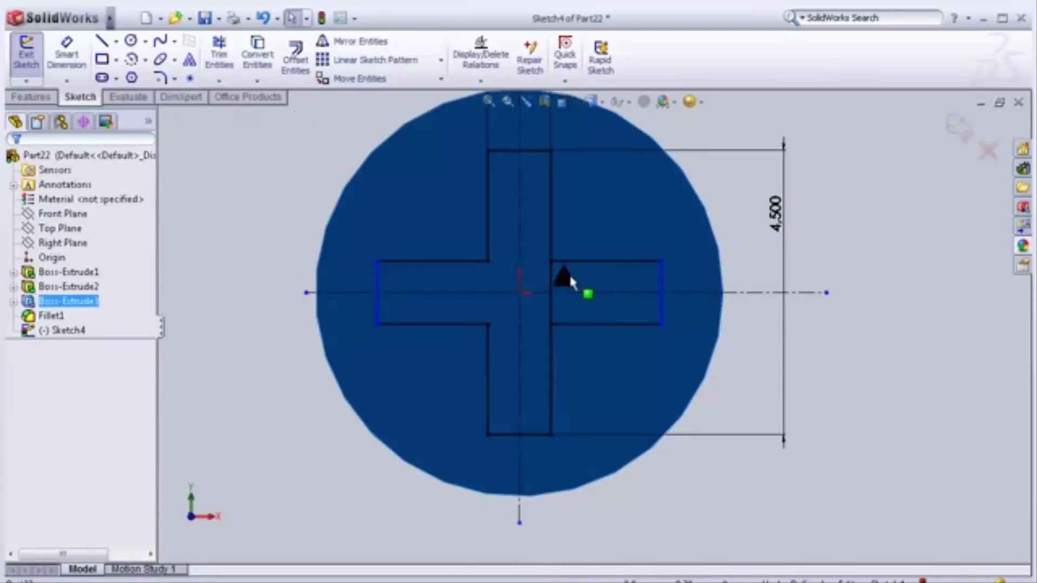
{"action": "key", "text": "Escape"}
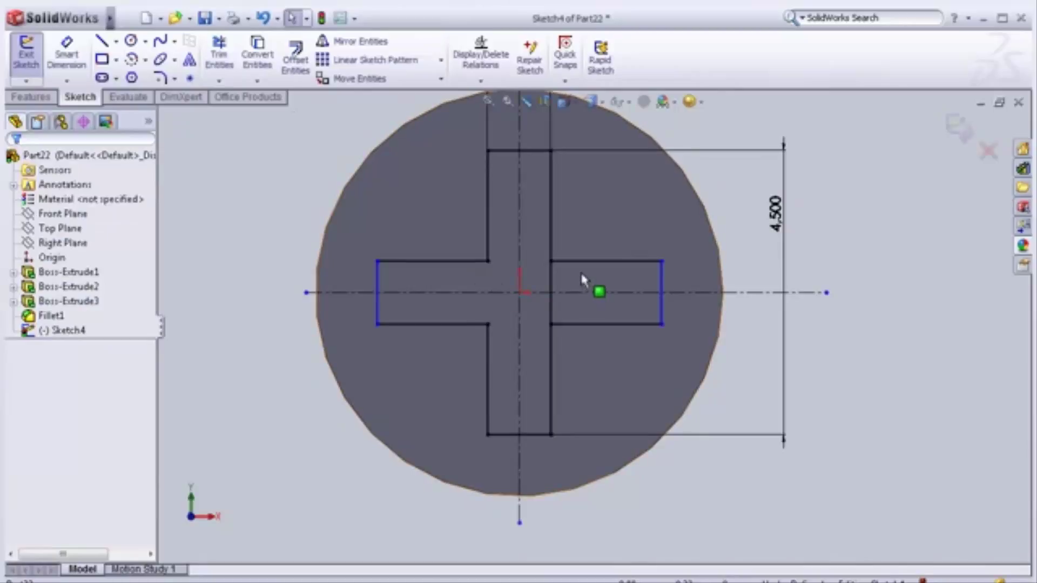
Trim the vertical line inside the right arm, leaving a clean plus outline
{"action": "left_click", "coordinate": [219, 54]}
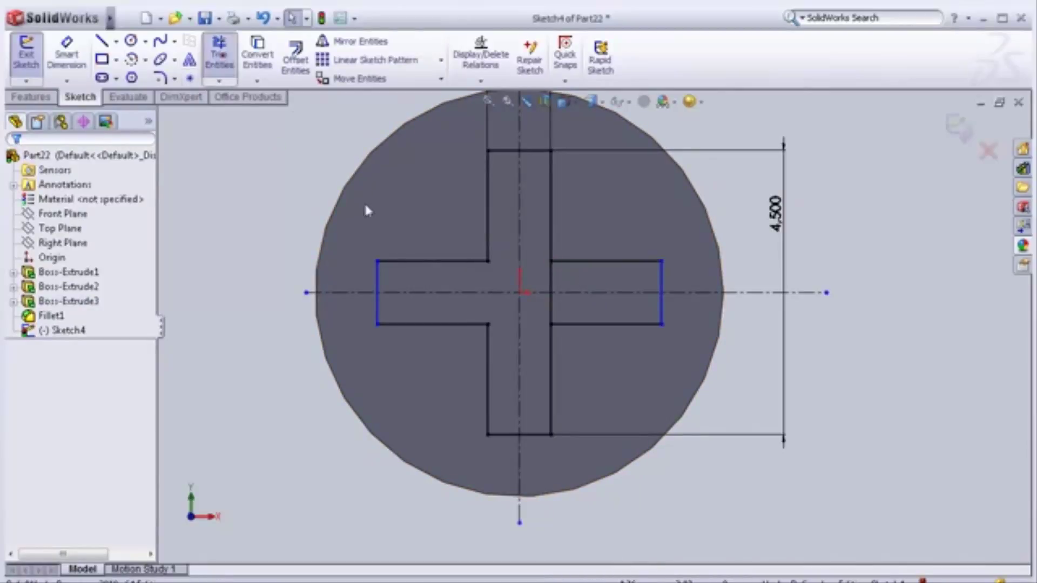
{"action": "left_click", "coordinate": [588, 272]}
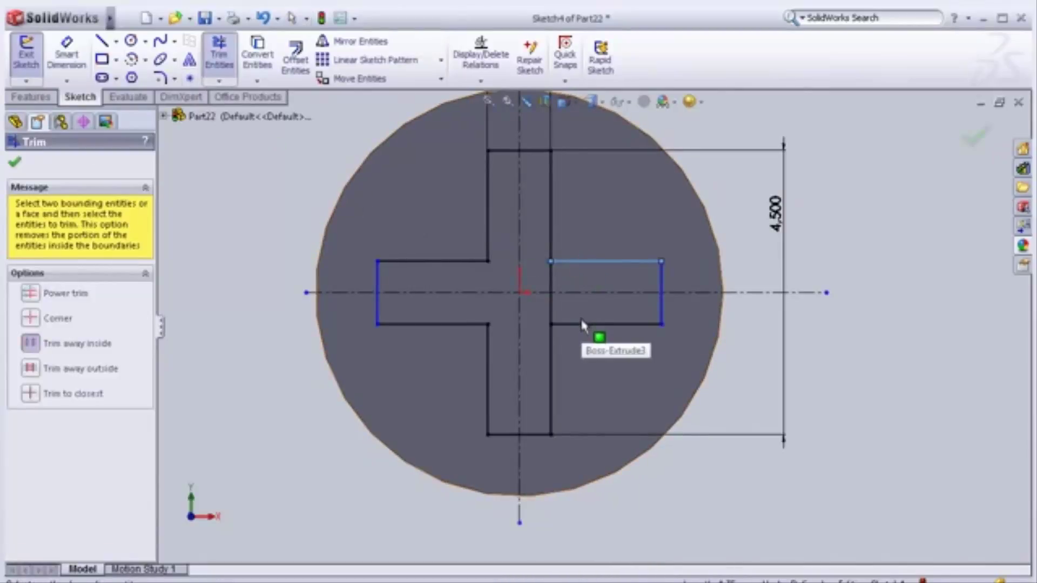
{"action": "left_click", "coordinate": [583, 327]}
{"action": "left_click", "coordinate": [551, 296]}
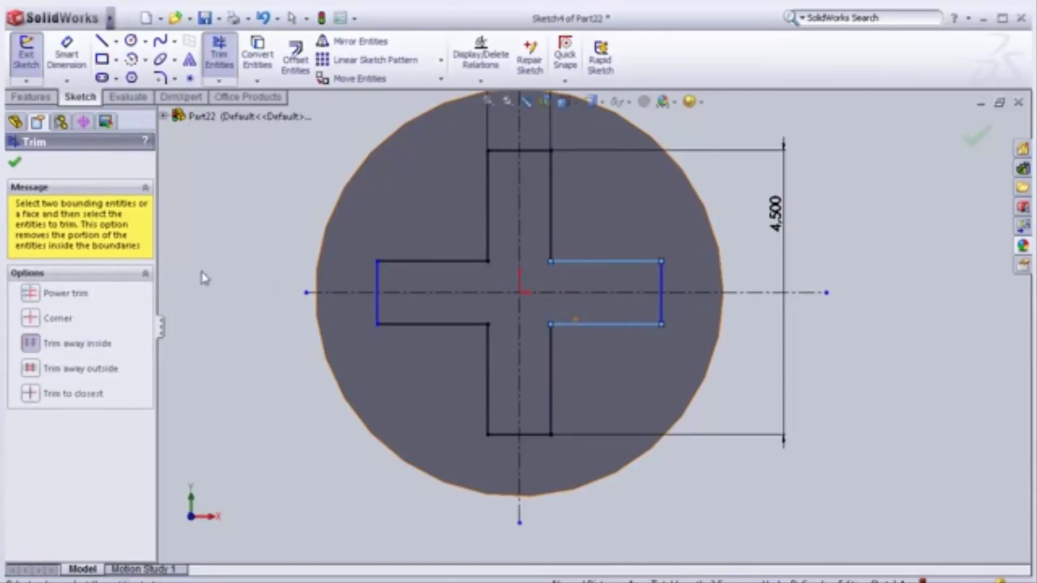
{"action": "left_click", "coordinate": [14, 162]}
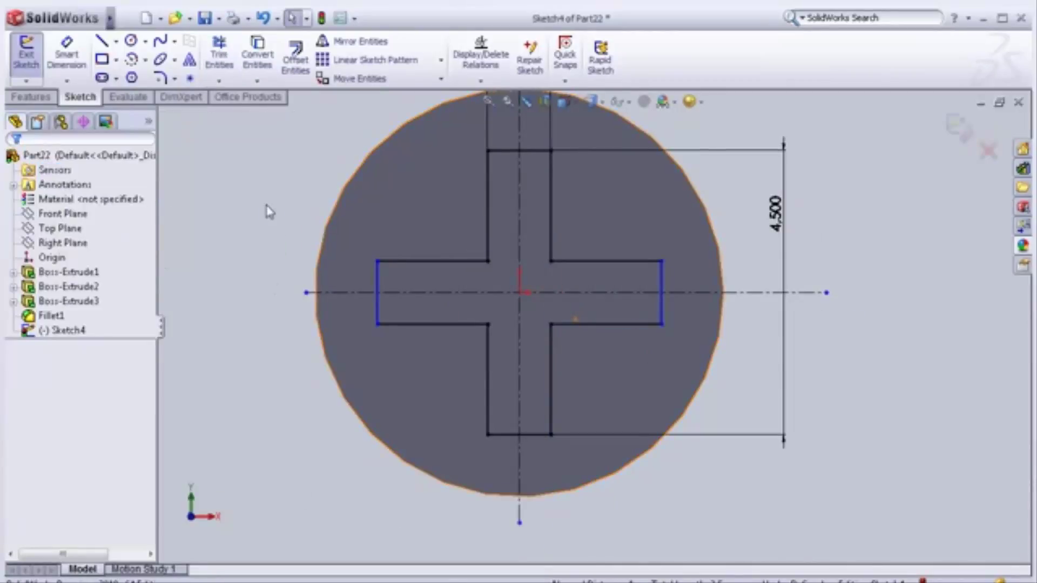
{"action": "mouse_move", "coordinate": [267, 216]}
{"action": "middle_mouse_down"}
{"action": "mouse_move", "coordinate": [286, 246]}
{"action": "mouse_move", "coordinate": [257, 256]}
{"action": "middle_mouse_up"}
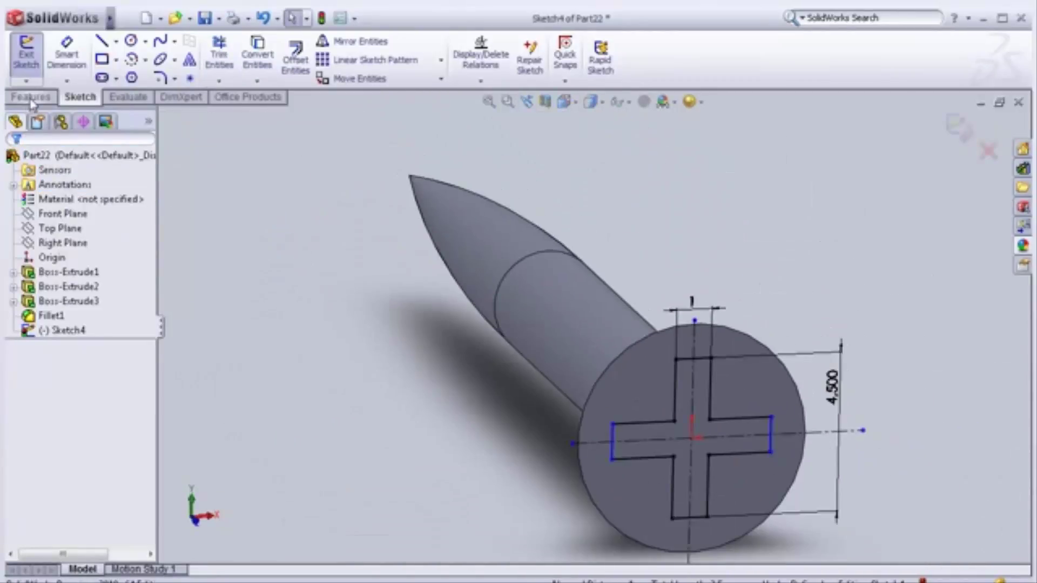
Extrude-cut the plus recess 2 mm blind into the head with a 10° draft
{"action": "left_click", "coordinate": [31, 98]}
{"action": "left_click", "coordinate": [237, 59]}
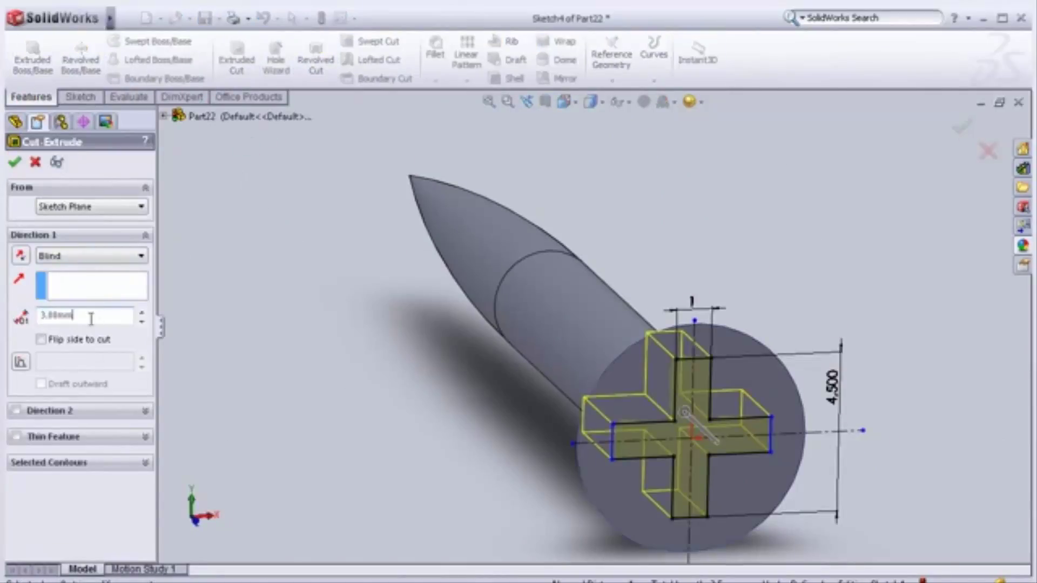
{"action": "type", "text": "2"}
{"action": "left_click", "coordinate": [21, 361]}
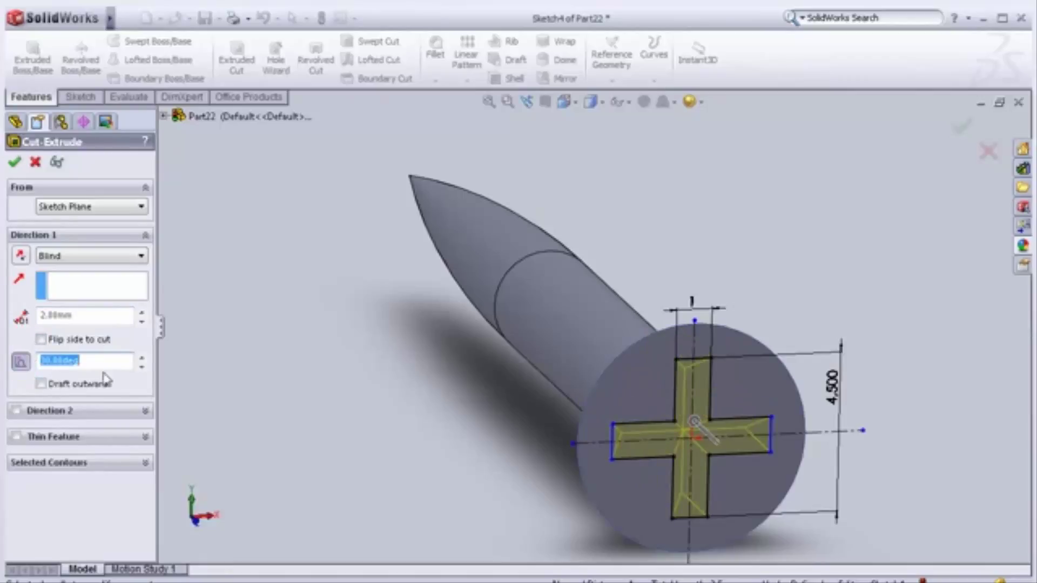
{"action": "type", "text": "10"}
{"action": "key", "text": "Tab"}
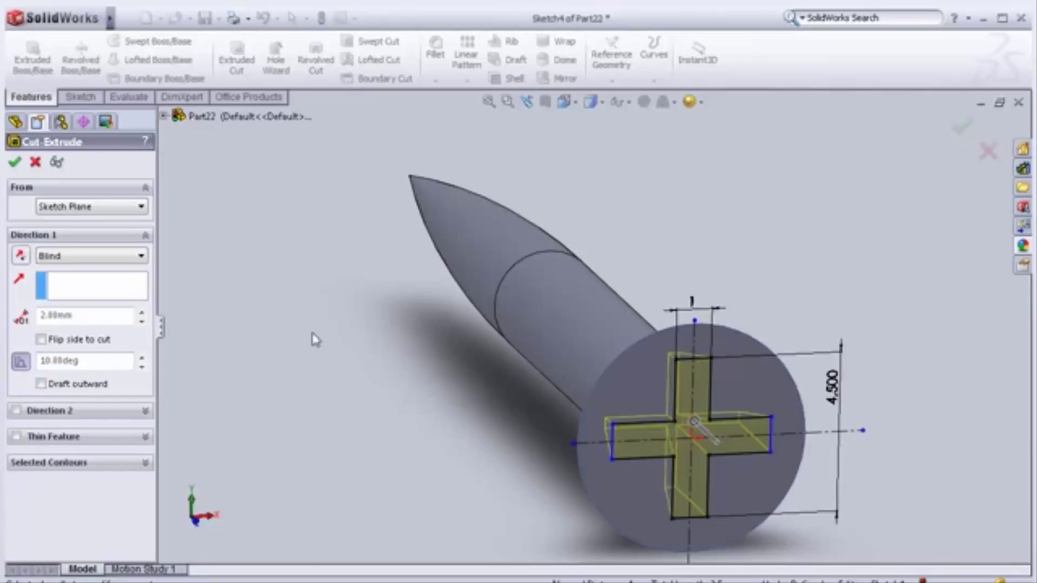
{"action": "mouse_move", "coordinate": [313, 338]}
{"action": "middle_mouse_down"}
{"action": "mouse_move", "coordinate": [338, 378]}
{"action": "mouse_move", "coordinate": [301, 371]}
{"action": "mouse_move", "coordinate": [322, 303]}
{"action": "mouse_move", "coordinate": [405, 345]}
{"action": "mouse_move", "coordinate": [502, 419]}
{"action": "mouse_move", "coordinate": [497, 398]}
{"action": "mouse_move", "coordinate": [424, 366]}
{"action": "mouse_move", "coordinate": [762, 388]}
{"action": "mouse_move", "coordinate": [708, 393]}
{"action": "mouse_move", "coordinate": [150, 229]}
{"action": "middle_mouse_up"}
{"action": "left_click", "coordinate": [19, 167]}
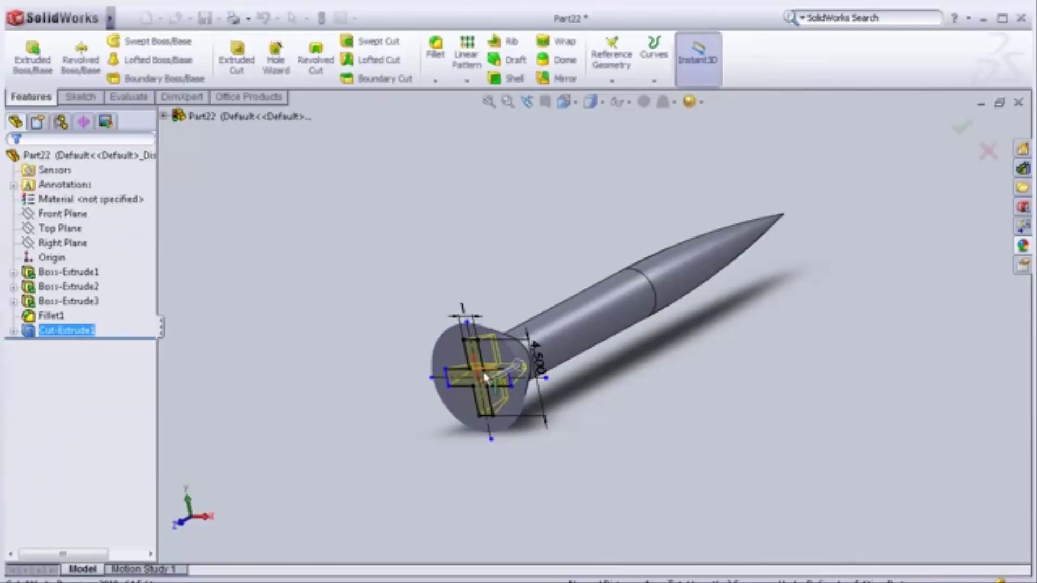
Inspect the recessed head from the side, then select Front Plane in the tree
{"action": "mouse_move", "coordinate": [501, 233]}
{"action": "middle_mouse_down"}
{"action": "mouse_move", "coordinate": [219, 322]}
{"action": "mouse_move", "coordinate": [278, 324]}
{"action": "middle_mouse_up"}
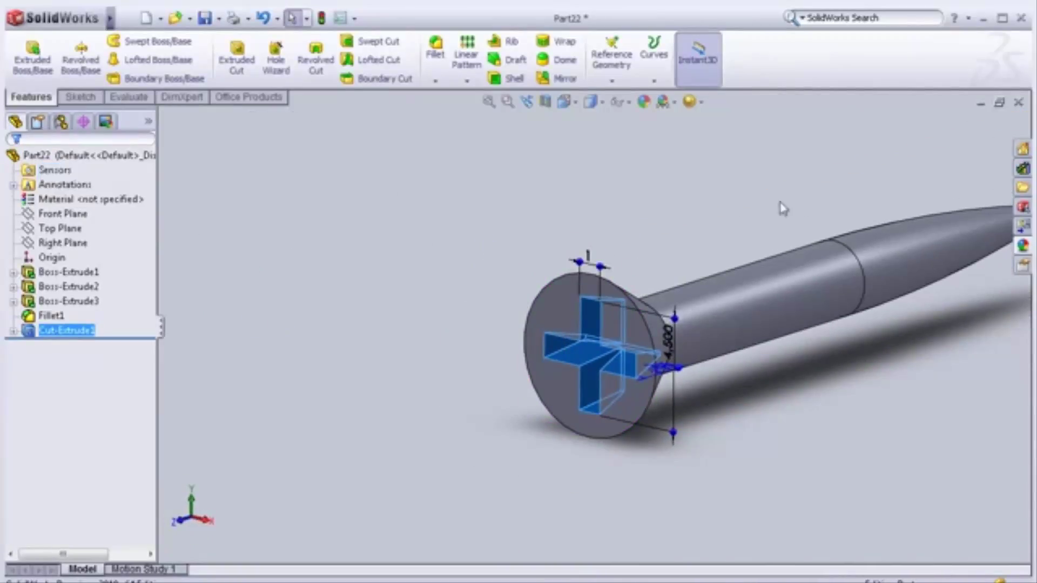
{"action": "left_click", "coordinate": [681, 186]}
{"action": "mouse_move", "coordinate": [683, 192]}
{"action": "middle_mouse_down"}
{"action": "mouse_move", "coordinate": [664, 224]}
{"action": "mouse_move", "coordinate": [600, 220]}
{"action": "mouse_move", "coordinate": [521, 270]}
{"action": "mouse_move", "coordinate": [536, 340]}
{"action": "mouse_move", "coordinate": [456, 351]}
{"action": "mouse_move", "coordinate": [666, 324]}
{"action": "mouse_move", "coordinate": [759, 328]}
{"action": "mouse_move", "coordinate": [751, 380]}
{"action": "mouse_move", "coordinate": [650, 361]}
{"action": "middle_mouse_up"}
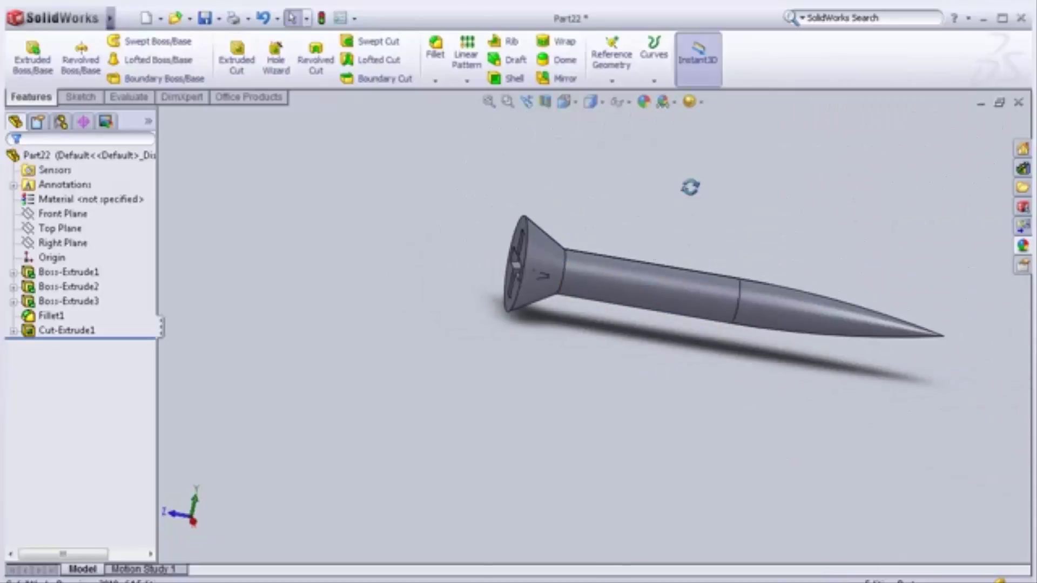
{"action": "mouse_move", "coordinate": [690, 188]}
{"action": "middle_mouse_down"}
{"action": "mouse_move", "coordinate": [671, 234]}
{"action": "mouse_move", "coordinate": [627, 282]}
{"action": "mouse_move", "coordinate": [705, 262]}
{"action": "middle_mouse_up"}
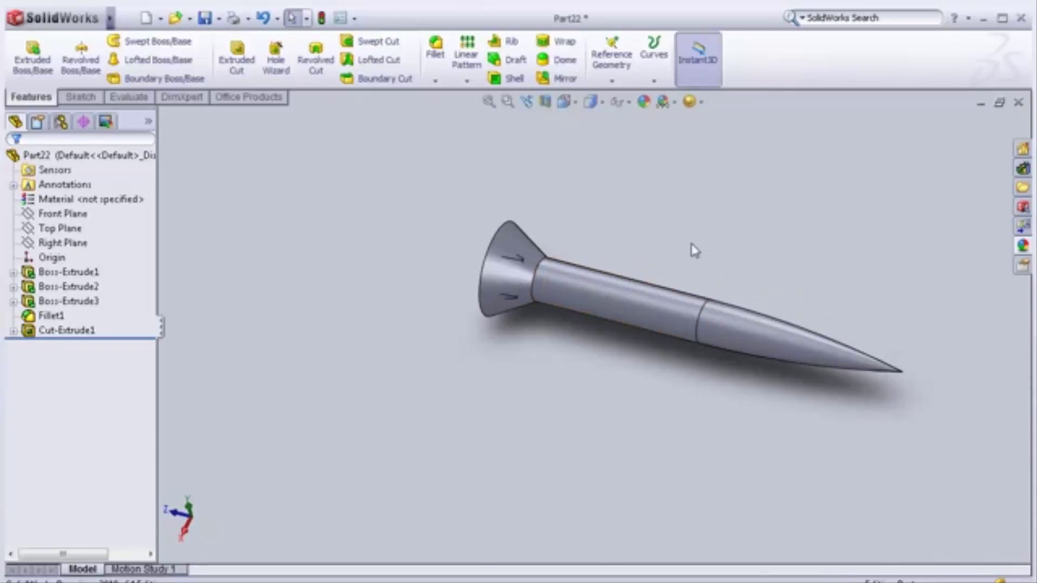
{"action": "scroll", "coordinate": [691, 259], "scroll_direction": "down", "scroll_amount": 3}
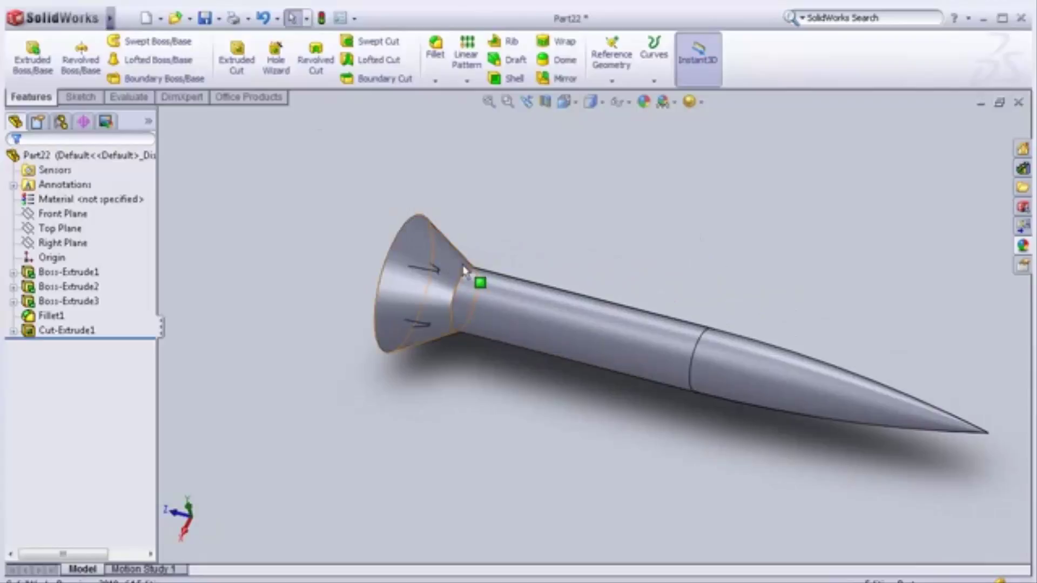
{"action": "left_click", "coordinate": [69, 215]}
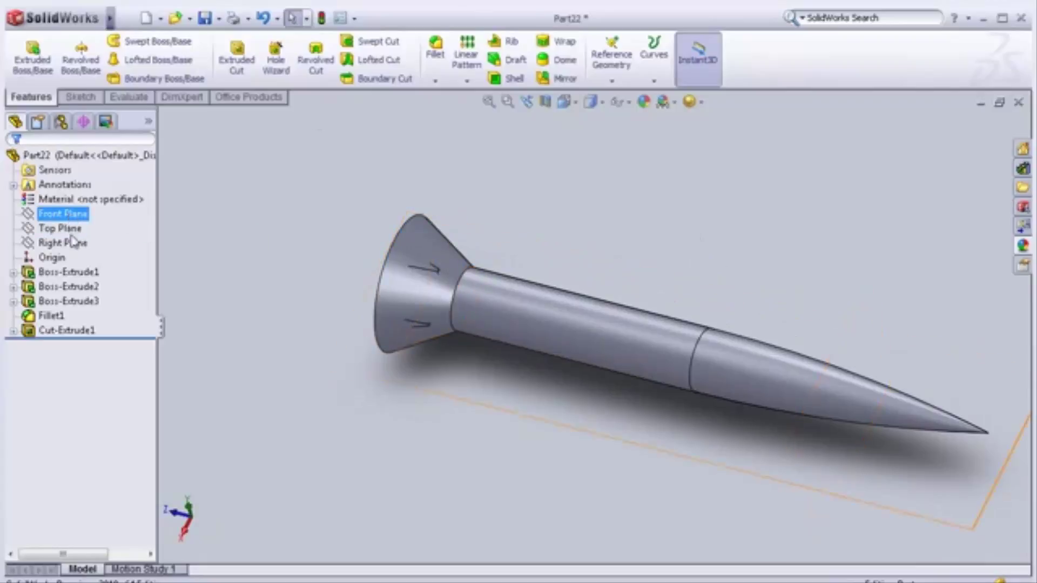
{"action": "left_click", "coordinate": [72, 230]}
{"action": "key", "text": "Up"}
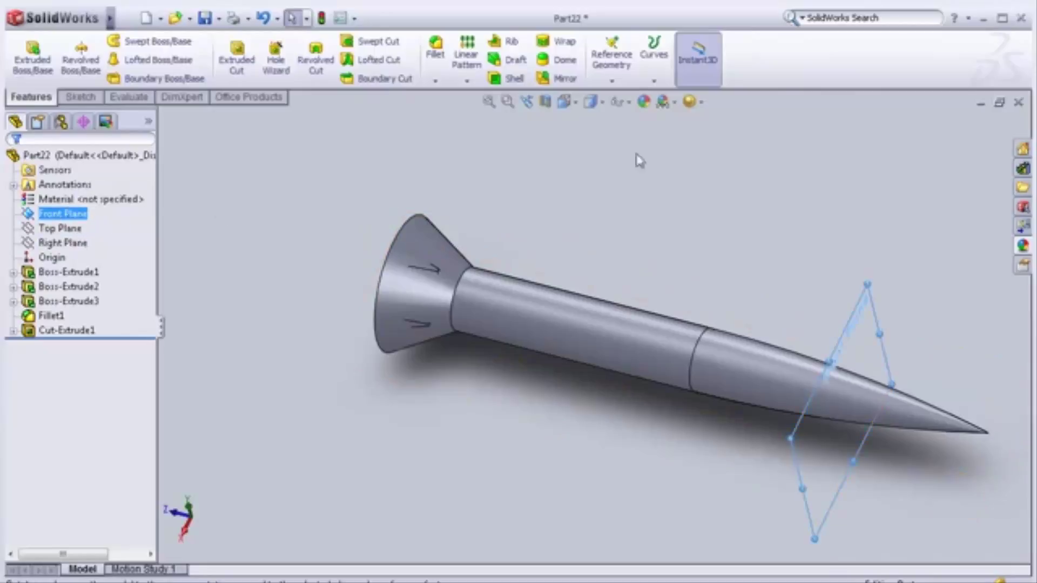
Create Plane1 offset 17 mm from the Front Plane across the shank
{"action": "left_click", "coordinate": [612, 80]}
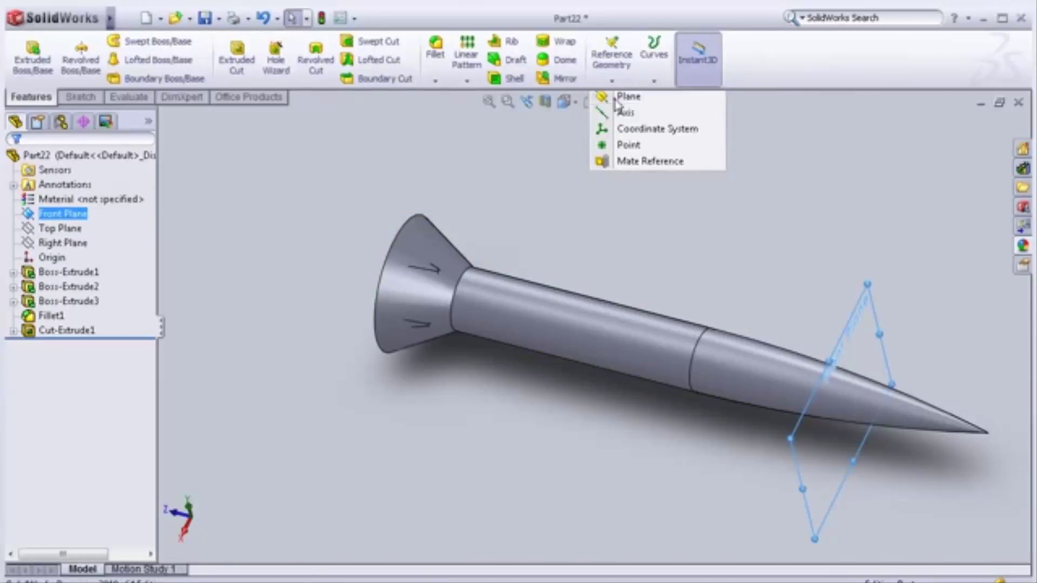
{"action": "left_click", "coordinate": [618, 98]}
{"action": "mouse_move", "coordinate": [536, 145]}
{"action": "middle_mouse_down"}
{"action": "mouse_move", "coordinate": [555, 166]}
{"action": "mouse_move", "coordinate": [562, 216]}
{"action": "middle_mouse_up"}
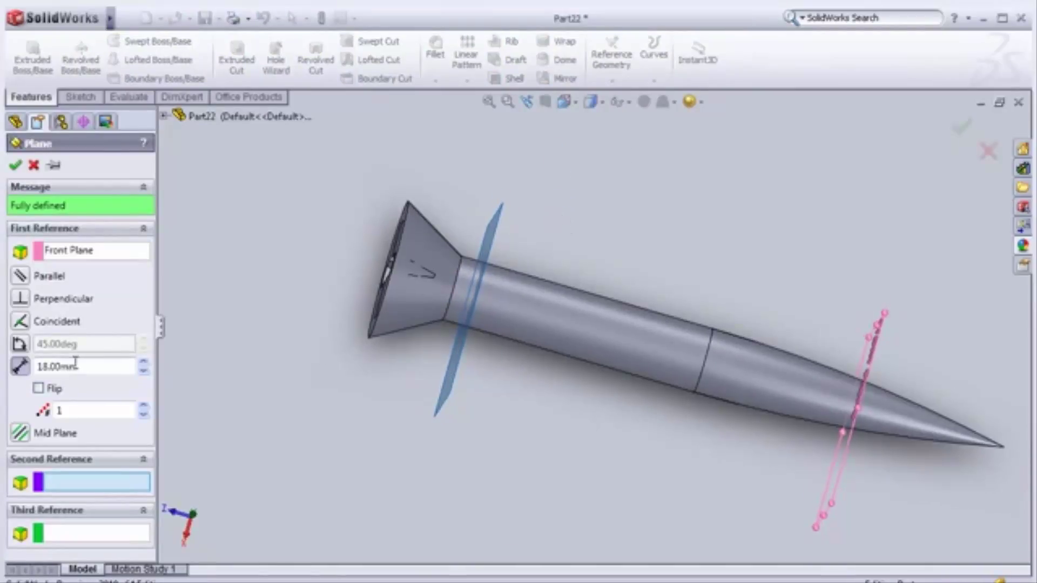
{"action": "left_click_drag", "start_coordinate": [75, 364], "coordinate": [60, 367]}
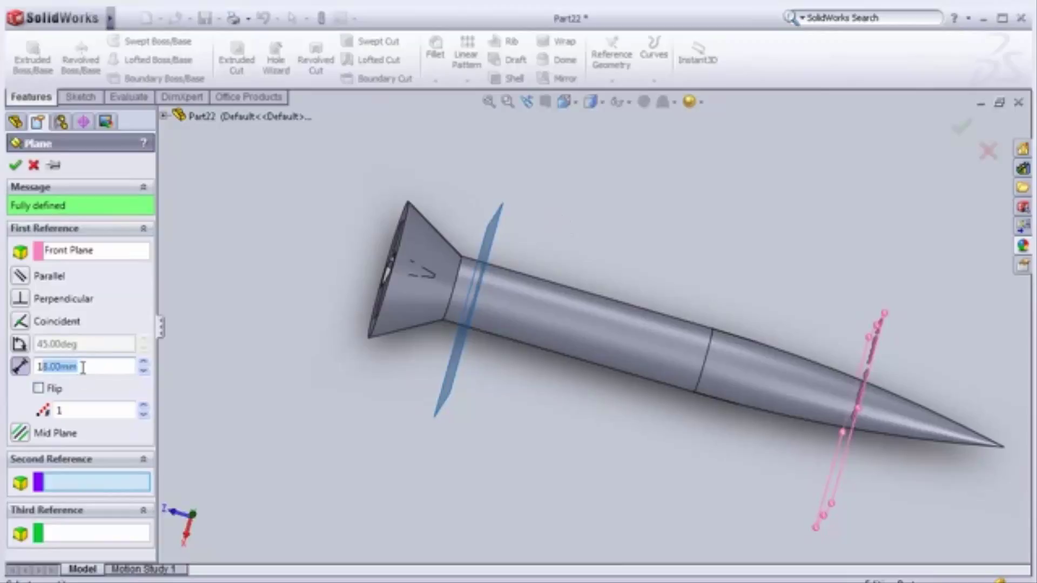
{"action": "type", "text": "7"}
{"action": "key", "text": "Return"}
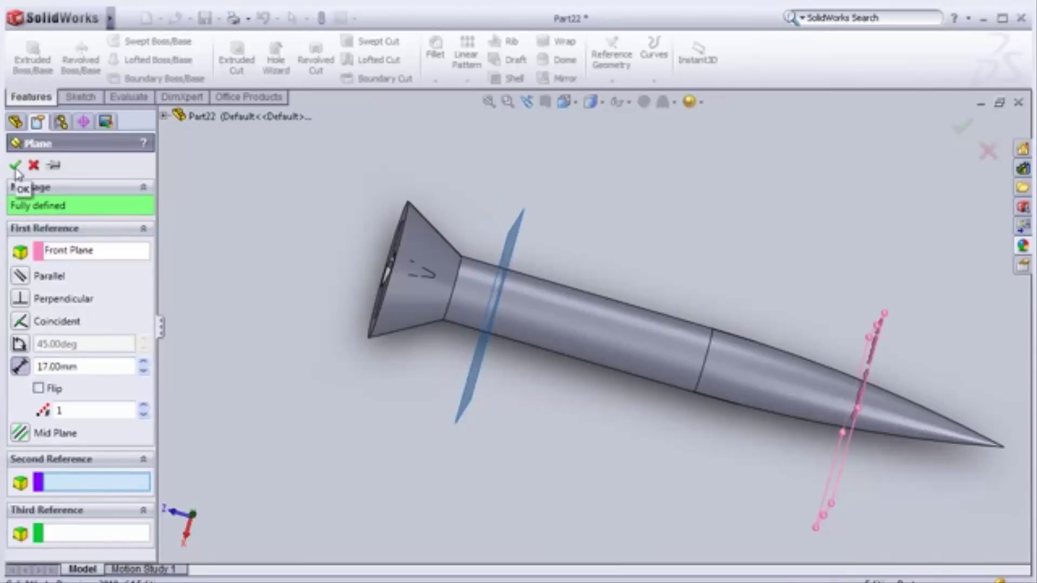
{"action": "mouse_move", "coordinate": [281, 280]}
{"action": "middle_mouse_down"}
{"action": "mouse_move", "coordinate": [287, 287]}
{"action": "mouse_move", "coordinate": [273, 289]}
{"action": "middle_mouse_up"}
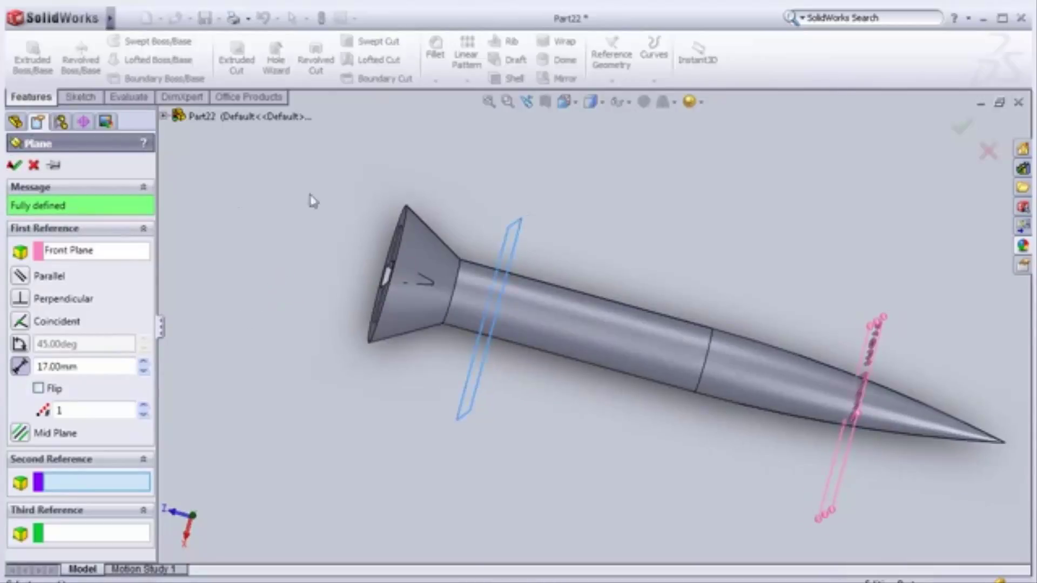
{"action": "left_click", "coordinate": [15, 166]}
{"action": "middle_click_drag", "start_coordinate": [583, 196], "coordinate": [528, 213]}
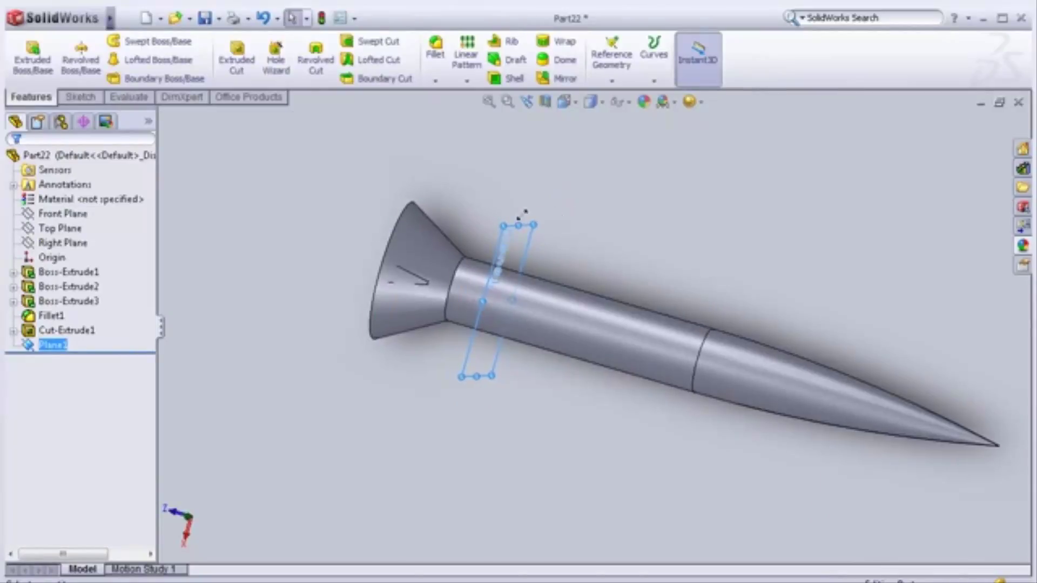
On Plane1, sketch a 1.50 mm radius circle centred on the origin and exit the sketch
{"action": "left_click", "coordinate": [41, 330]}
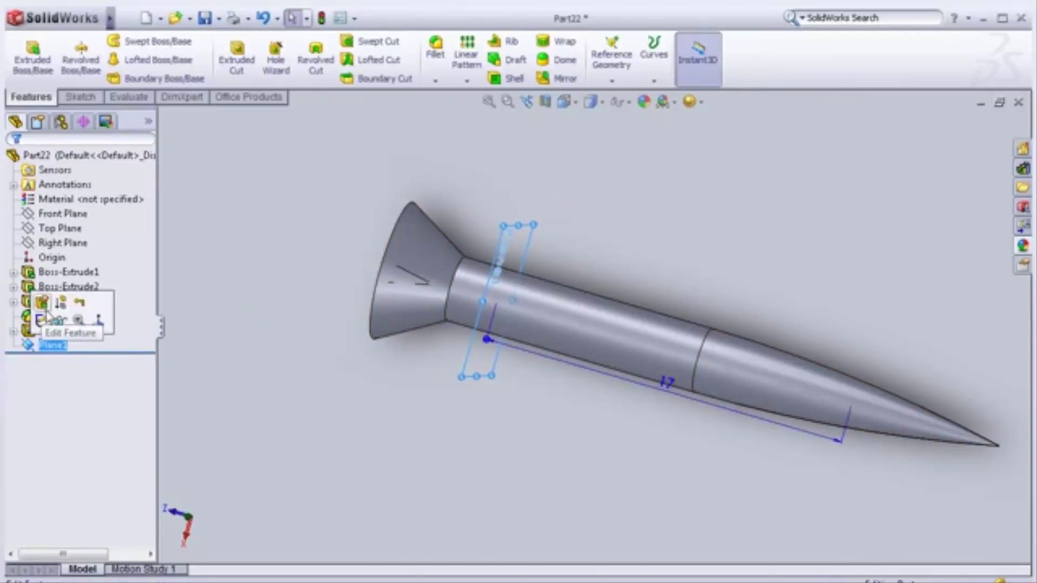
{"action": "left_click", "coordinate": [44, 324]}
{"action": "key", "text": "space"}
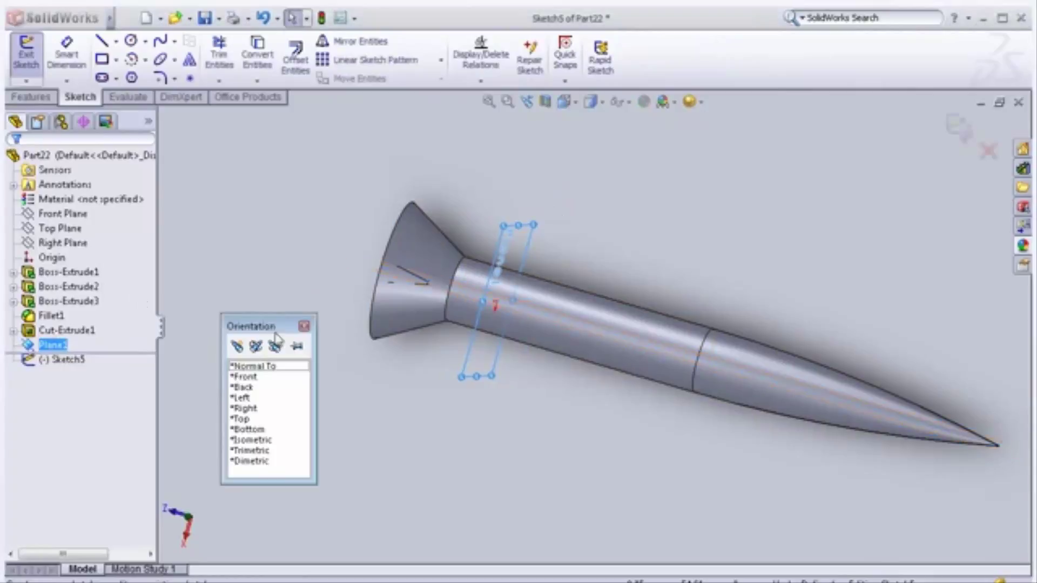
{"action": "left_click", "coordinate": [269, 369]}
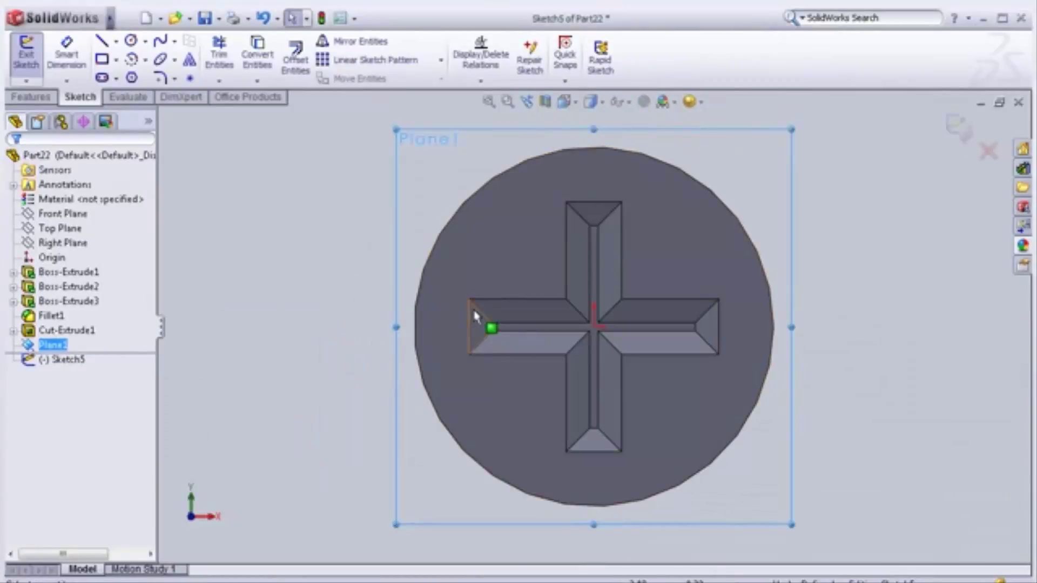
{"action": "key", "text": "space"}
{"action": "left_click", "coordinate": [501, 372]}
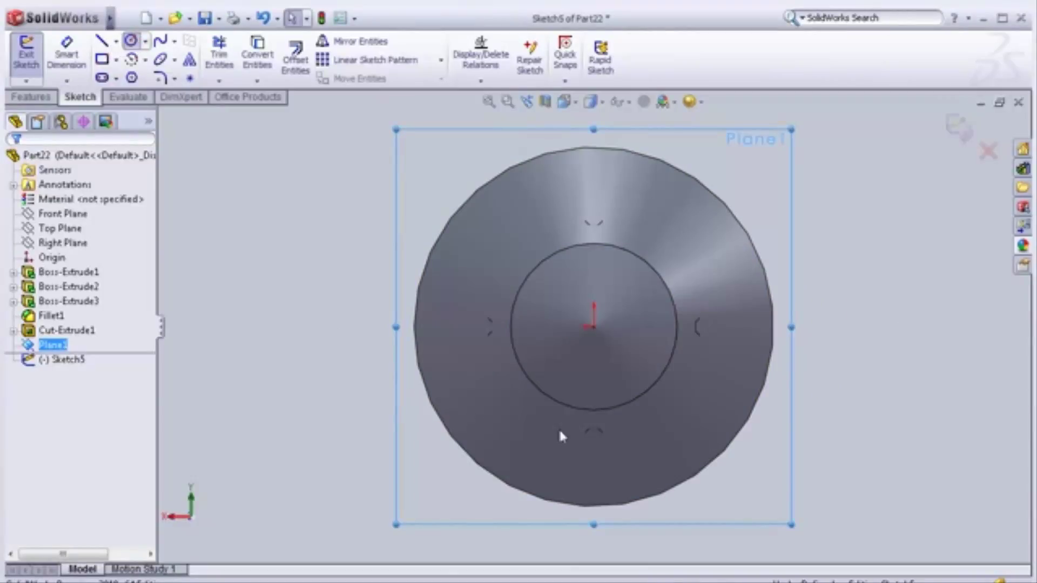
{"action": "left_click", "coordinate": [594, 327]}
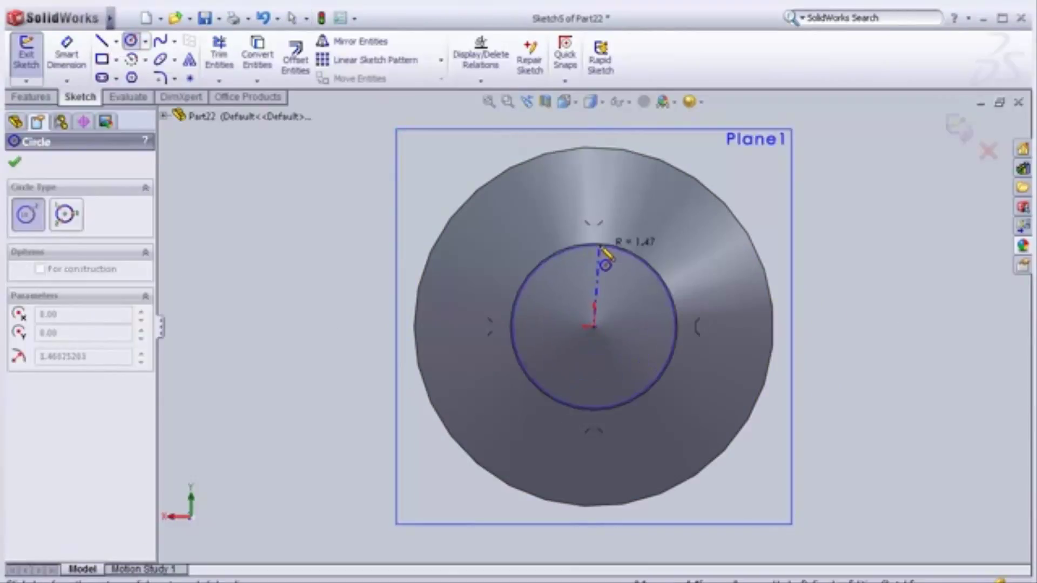
{"action": "left_click", "coordinate": [595, 244]}
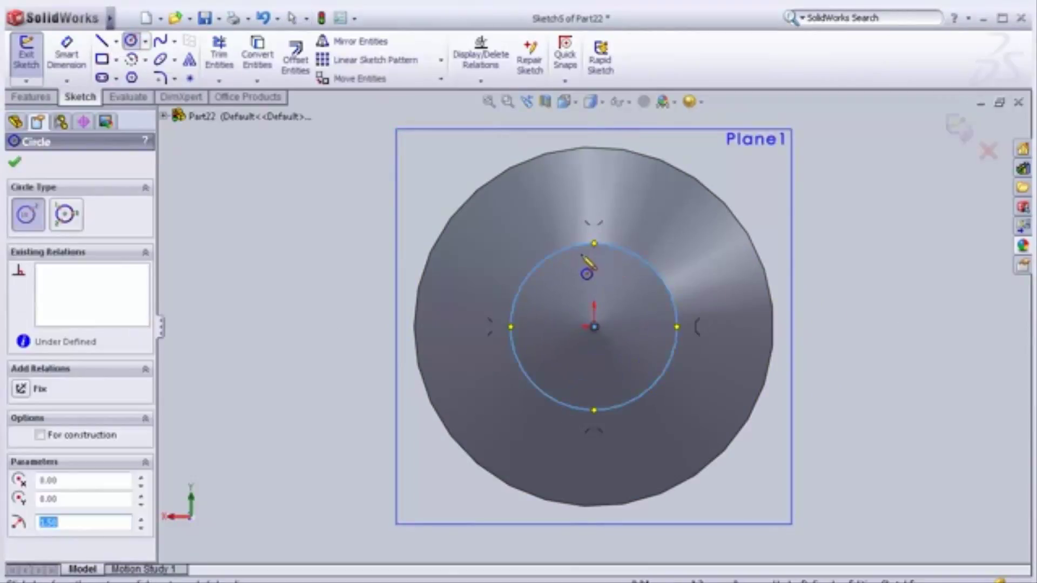
{"action": "left_click", "coordinate": [15, 162]}
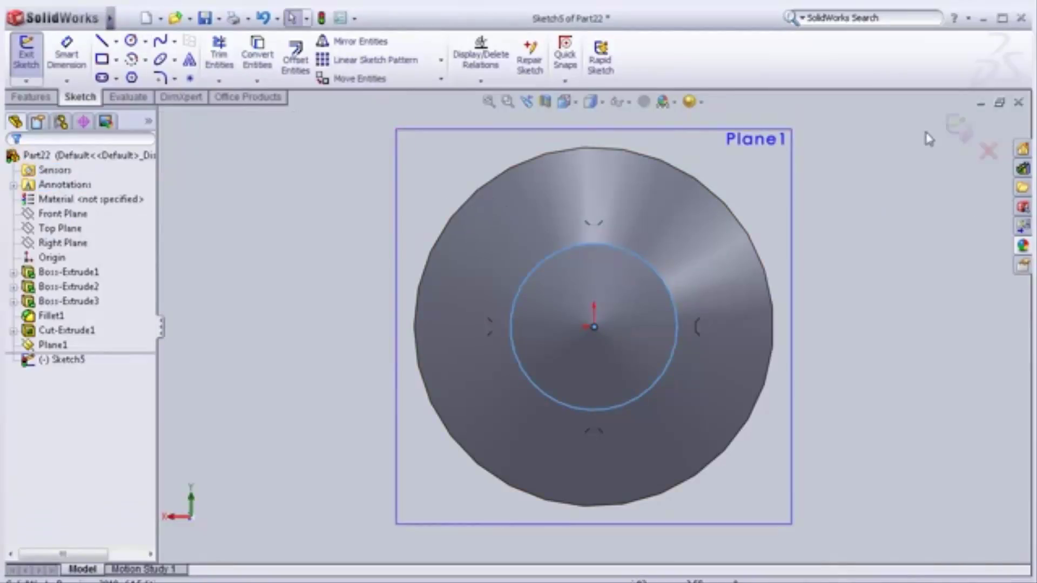
{"action": "key", "text": "ctrl+b"}
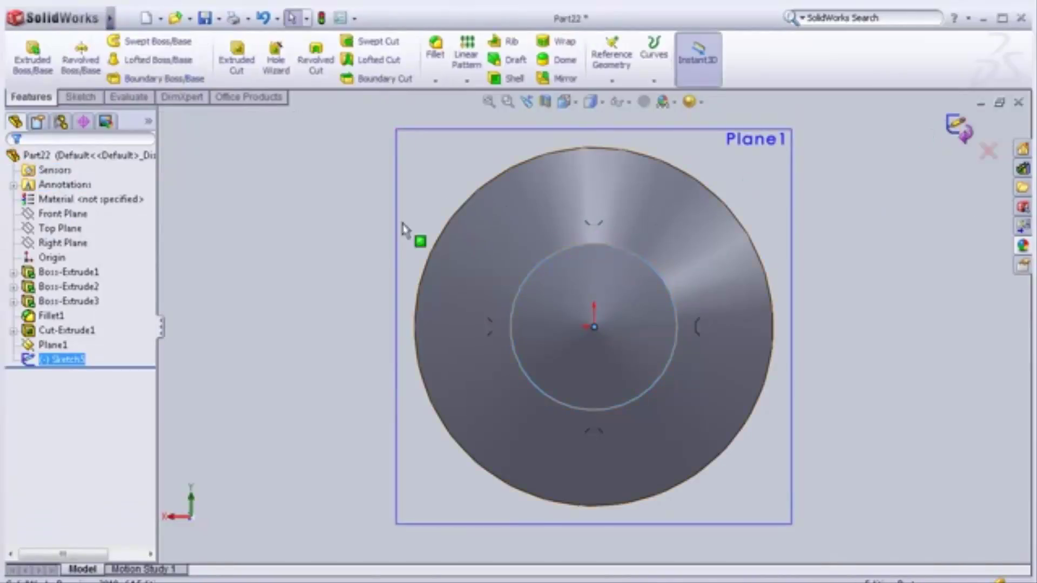
{"action": "middle_click_drag", "start_coordinate": [335, 215], "coordinate": [356, 251]}
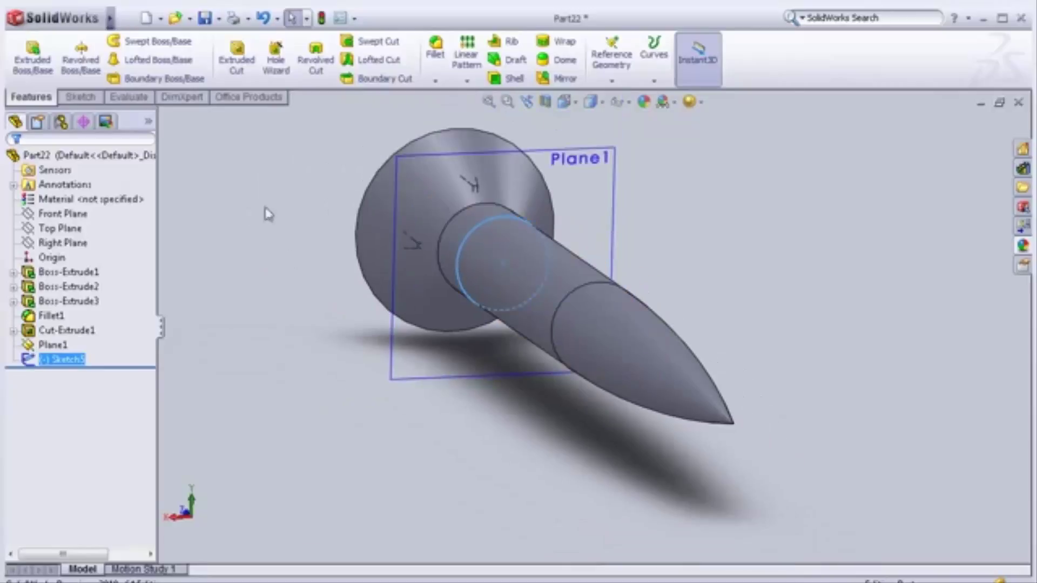
{"action": "left_click", "coordinate": [124, 19]}
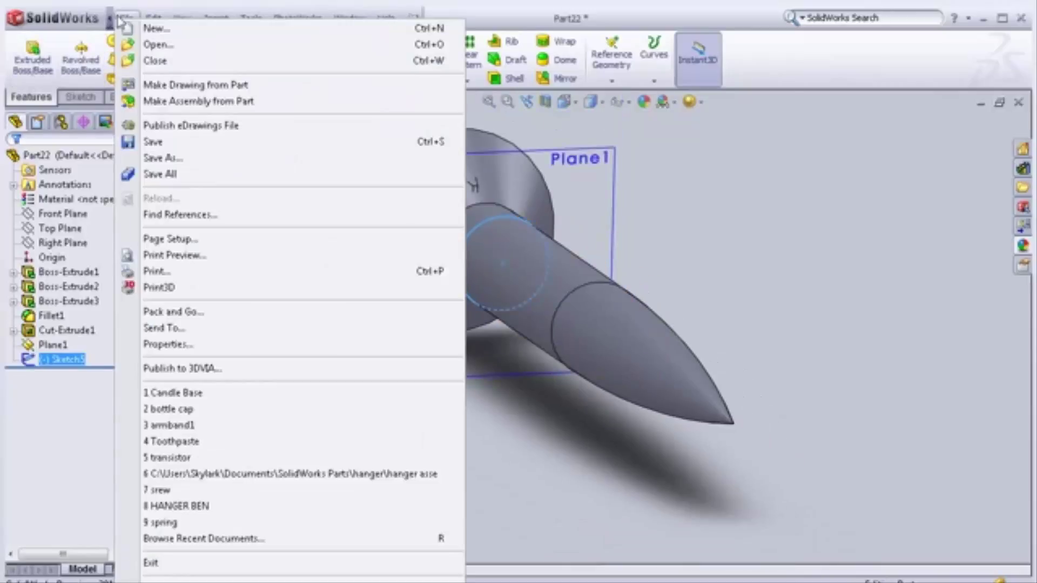
Start a reversed, constant 2 mm pitch helix on the shank circle and set its revolutions
{"action": "left_click", "coordinate": [216, 19]}
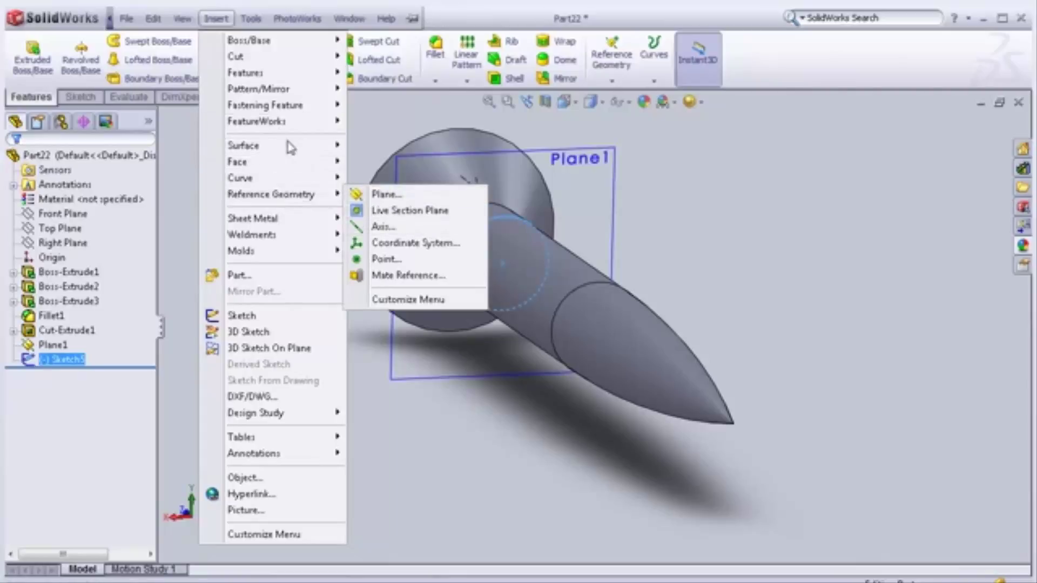
{"action": "mouse_move", "coordinate": [241, 177]}
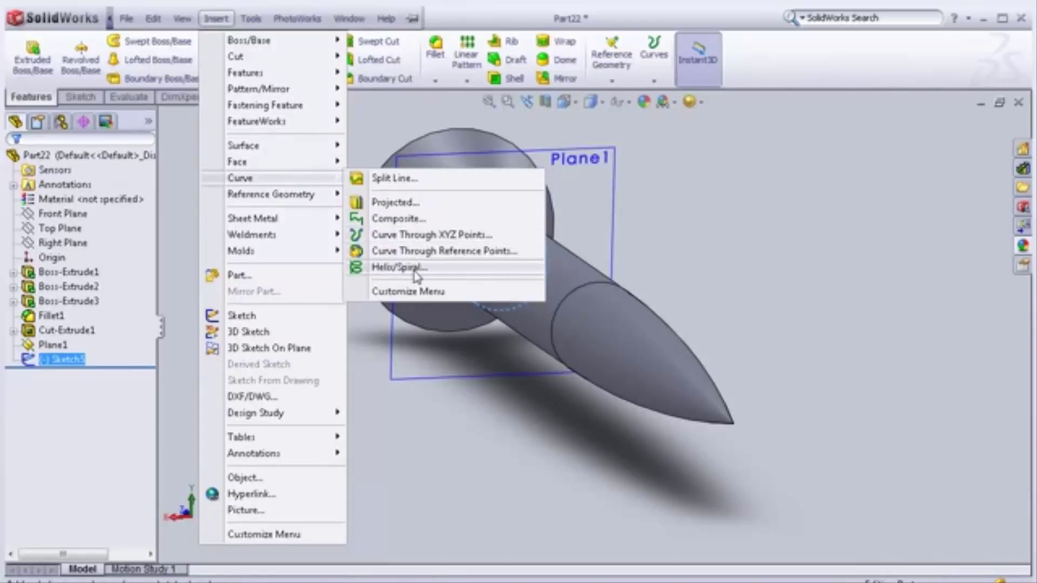
{"action": "left_click", "coordinate": [400, 267]}
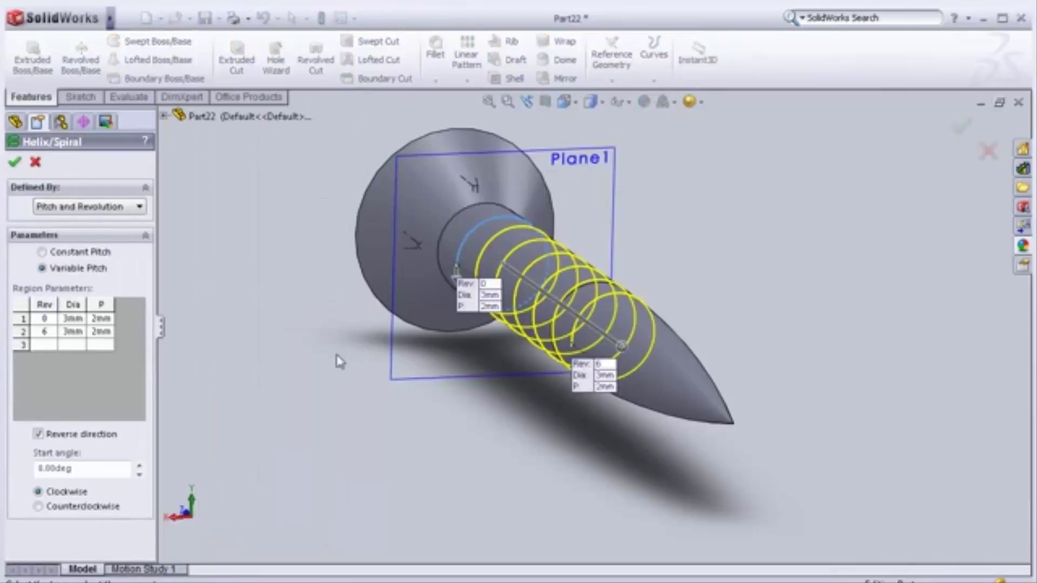
{"action": "middle_click_drag", "start_coordinate": [359, 349], "coordinate": [359, 387]}
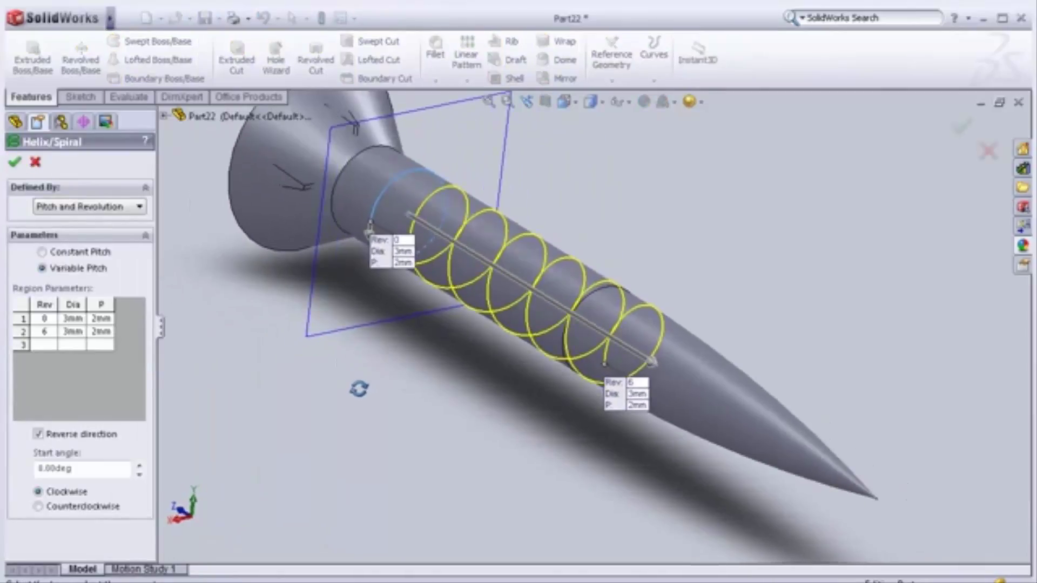
{"action": "left_click", "coordinate": [103, 254]}
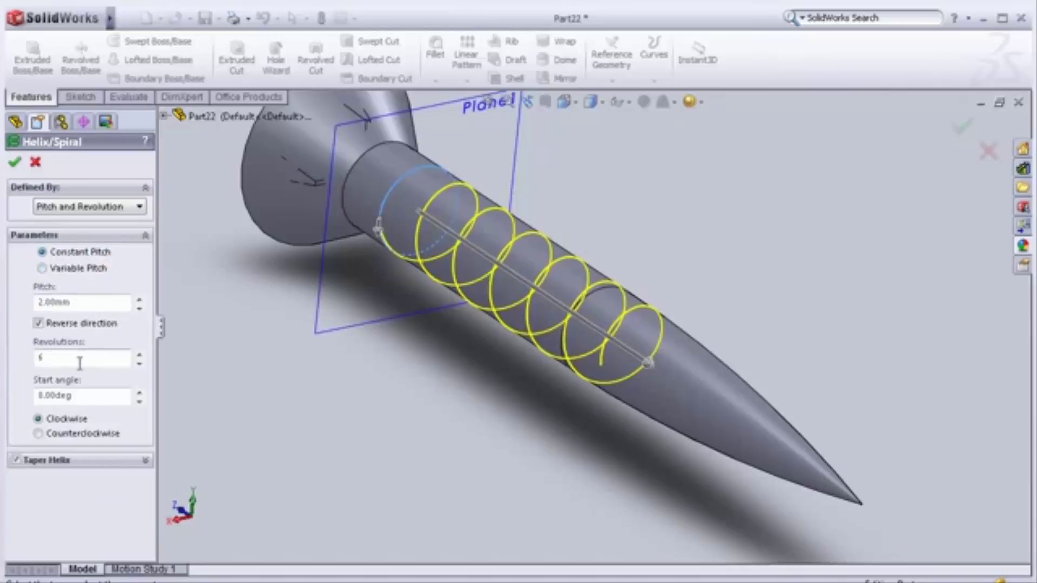
{"action": "double_click", "coordinate": [39, 358]}
{"action": "type", "text": "8"}
{"action": "type", "text": "10"}
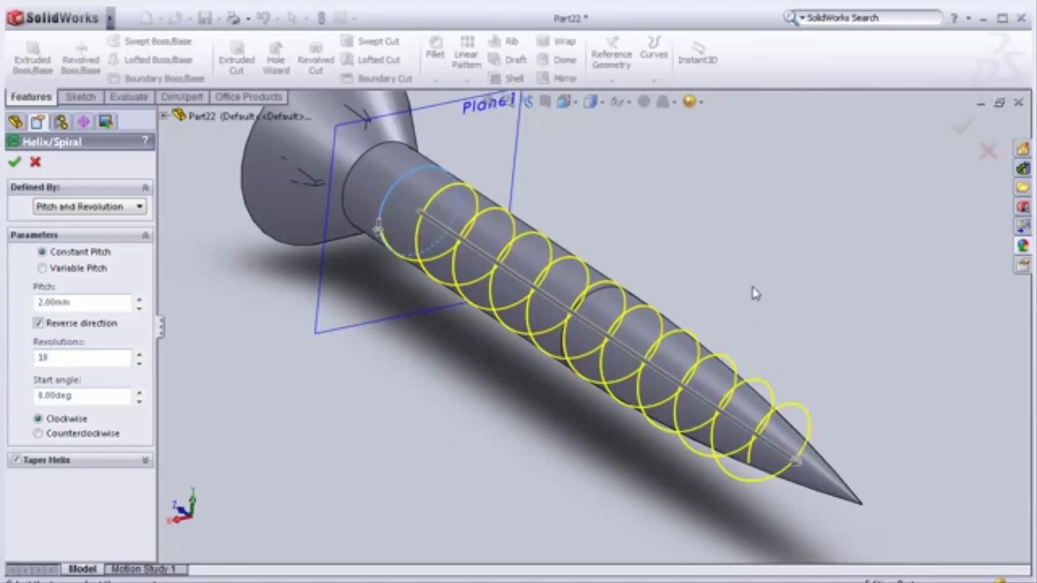
{"action": "mouse_move", "coordinate": [750, 295]}
{"action": "middle_mouse_down"}
{"action": "mouse_move", "coordinate": [757, 343]}
{"action": "mouse_move", "coordinate": [785, 364]}
{"action": "mouse_move", "coordinate": [755, 366]}
{"action": "middle_mouse_up"}
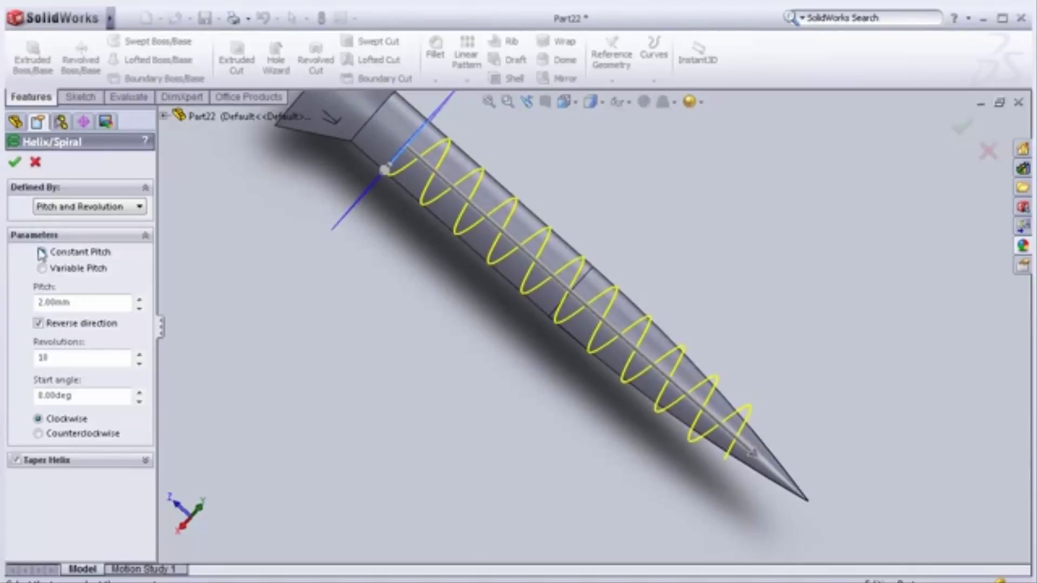
Switch the helix back to variable pitch and complete the third region with 2 mm pitch
{"action": "left_click", "coordinate": [53, 268]}
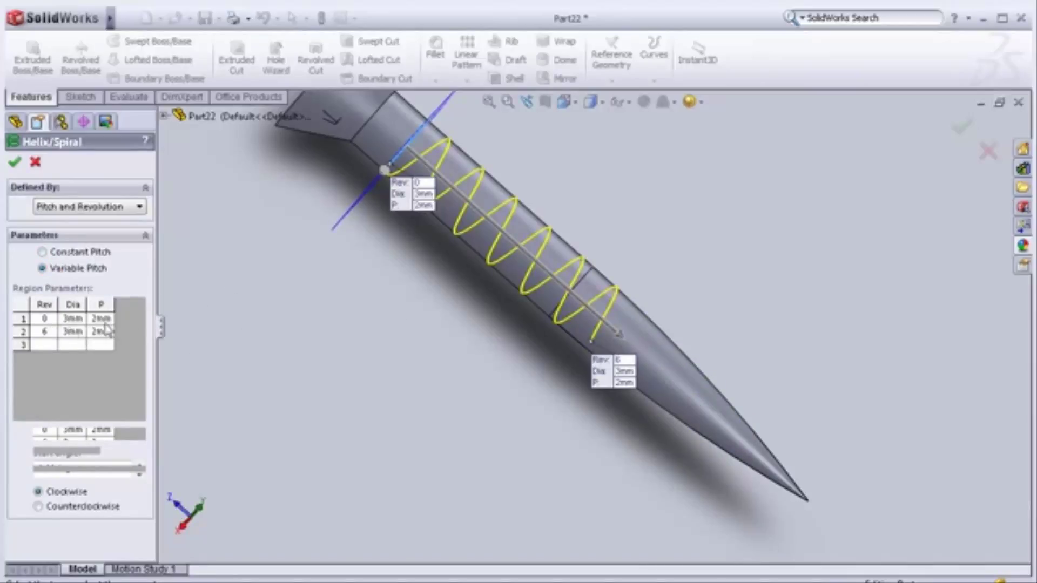
{"action": "scroll", "coordinate": [461, 270], "scroll_direction": "down", "scroll_amount": 2}
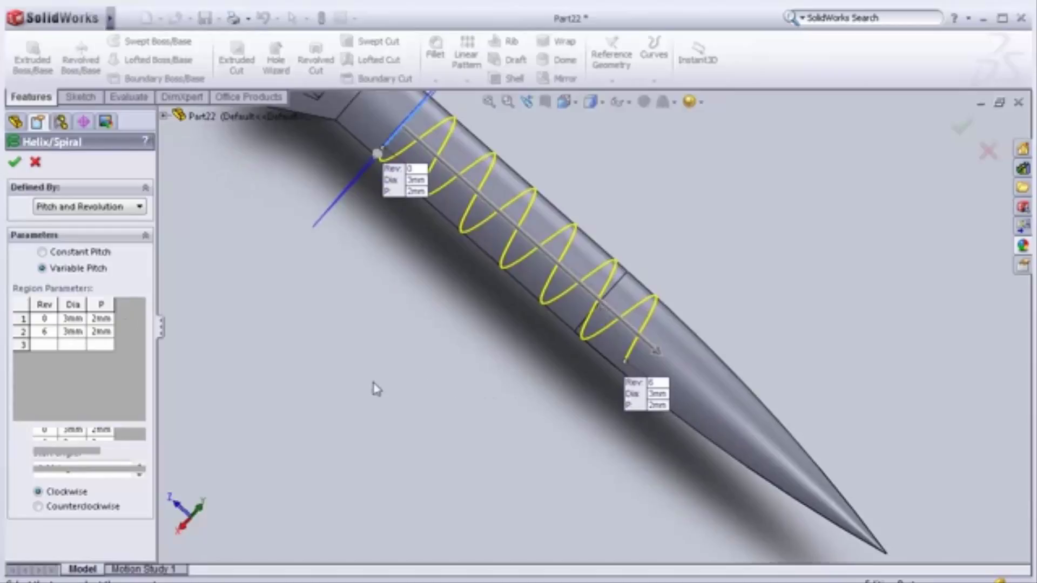
{"action": "mouse_move", "coordinate": [374, 384]}
{"action": "middle_mouse_down"}
{"action": "mouse_move", "coordinate": [342, 410]}
{"action": "mouse_move", "coordinate": [435, 358]}
{"action": "mouse_move", "coordinate": [427, 370]}
{"action": "middle_mouse_up"}
{"action": "left_click", "coordinate": [48, 344]}
{"action": "type", "text": "7"}
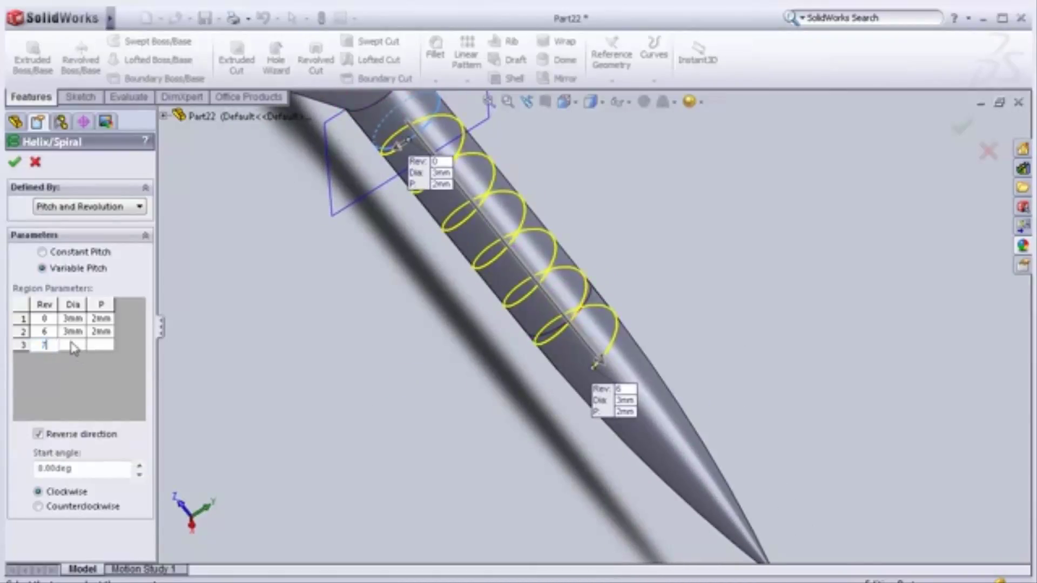
{"action": "left_click", "coordinate": [71, 343]}
{"action": "type", "text": "2.8"}
{"action": "left_click", "coordinate": [109, 348]}
{"action": "type", "text": "2"}
{"action": "key", "text": "Return"}
{"action": "left_click", "coordinate": [38, 358]}
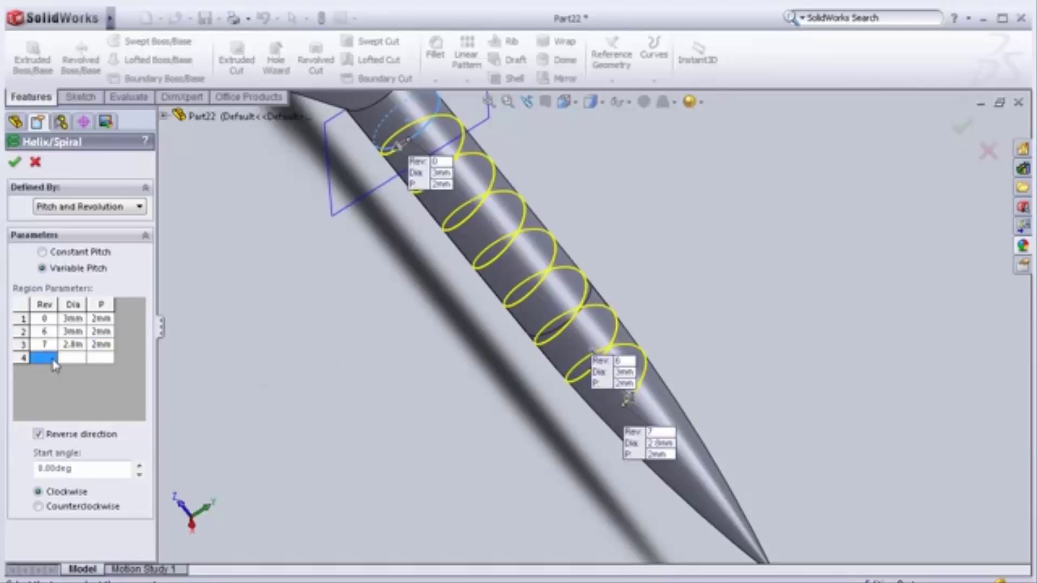
Add a helix region at revolution 8 with 2.4 mm diameter and 2 mm pitch
{"action": "left_click", "coordinate": [53, 360]}
{"action": "left_click", "coordinate": [76, 359]}
{"action": "type", "text": "2.6"}
{"action": "left_click", "coordinate": [108, 359]}
{"action": "key", "text": "Return"}
{"action": "middle_click_drag", "start_coordinate": [509, 504], "coordinate": [486, 486]}
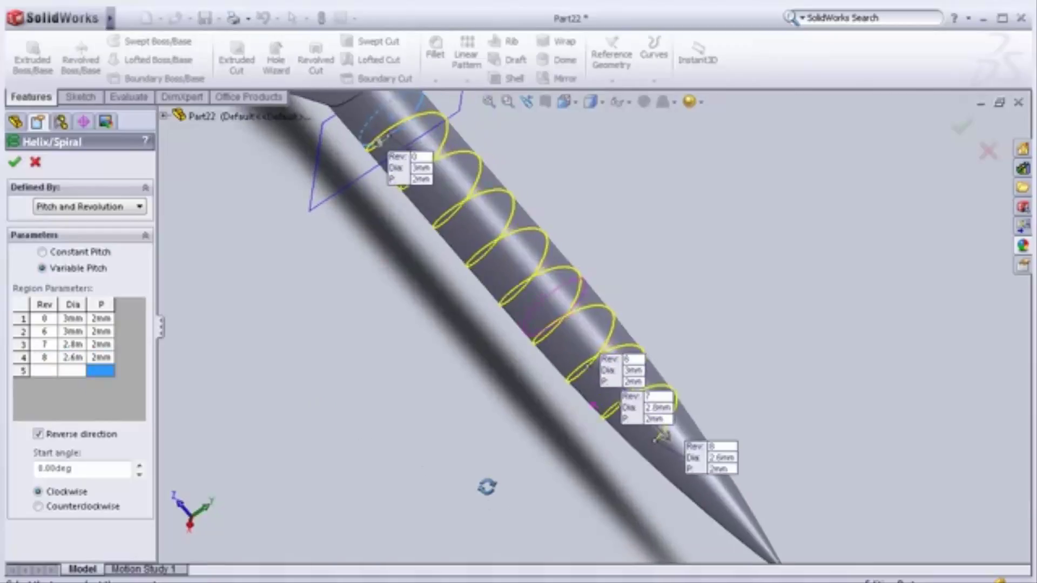
{"action": "scroll", "coordinate": [491, 481], "scroll_direction": "down", "scroll_amount": 3}
{"action": "scroll", "coordinate": [543, 464], "scroll_direction": "down", "scroll_amount": 3}
{"action": "mouse_move", "coordinate": [544, 464]}
{"action": "middle_mouse_down"}
{"action": "mouse_move", "coordinate": [566, 449]}
{"action": "mouse_move", "coordinate": [556, 442]}
{"action": "mouse_move", "coordinate": [562, 431]}
{"action": "mouse_move", "coordinate": [679, 334]}
{"action": "mouse_move", "coordinate": [689, 294]}
{"action": "mouse_move", "coordinate": [664, 294]}
{"action": "mouse_move", "coordinate": [759, 238]}
{"action": "middle_mouse_up"}
{"action": "middle_click_drag", "start_coordinate": [822, 240], "coordinate": [837, 259]}
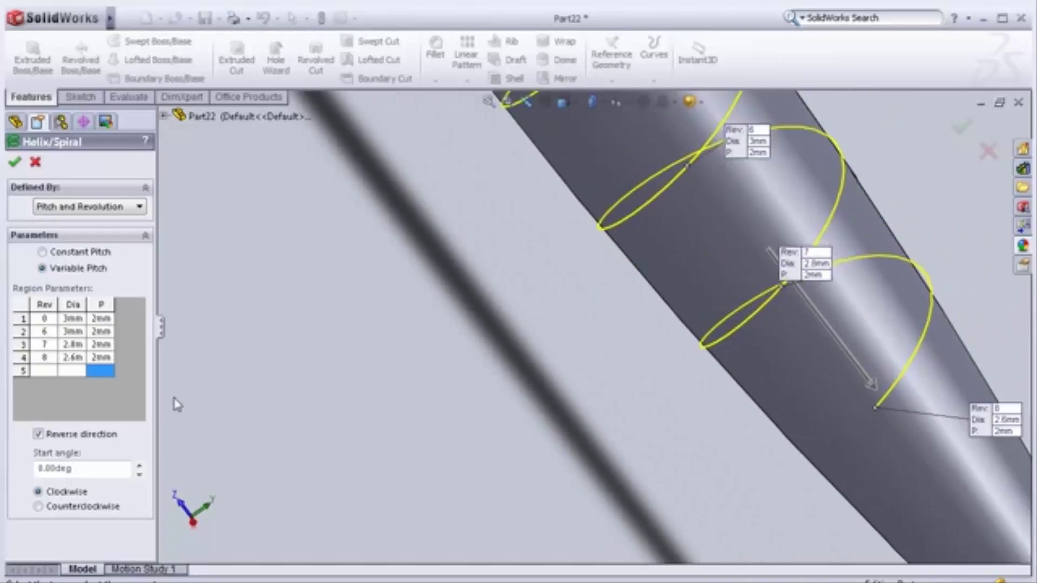
{"action": "left_click", "coordinate": [75, 358]}
{"action": "left_click", "coordinate": [76, 358]}
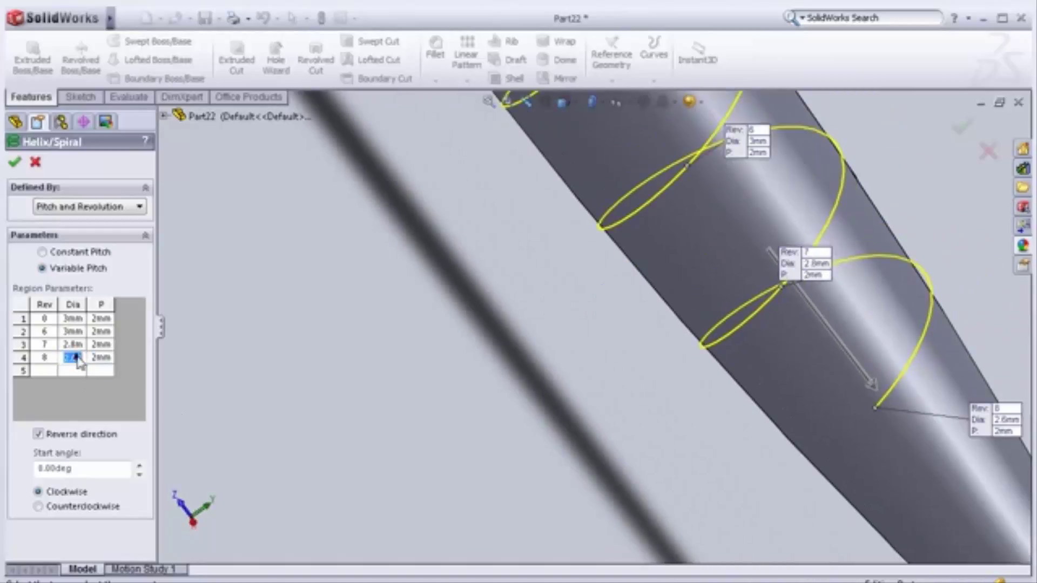
{"action": "type", "text": "2.4"}
{"action": "left_click", "coordinate": [72, 371]}
{"action": "scroll", "coordinate": [646, 329], "scroll_direction": "down", "scroll_amount": 2}
{"action": "scroll", "coordinate": [646, 329], "scroll_direction": "up", "scroll_amount": 1}
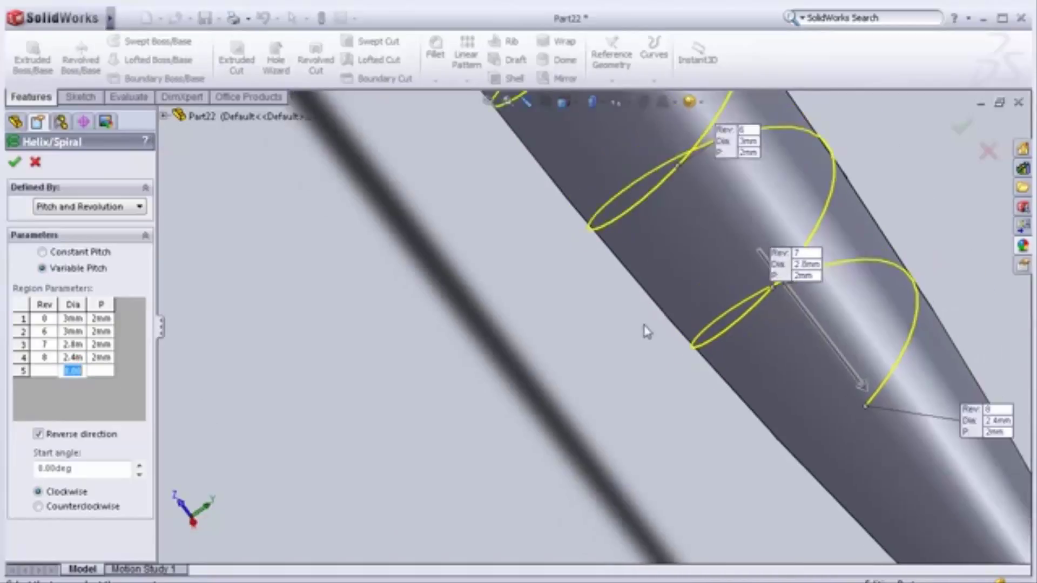
{"action": "scroll", "coordinate": [646, 329], "scroll_direction": "up", "scroll_amount": 1}
Add a helix region at revolution 9 with 2.1 mm diameter and 2 mm pitch
{"action": "left_click", "coordinate": [45, 372]}
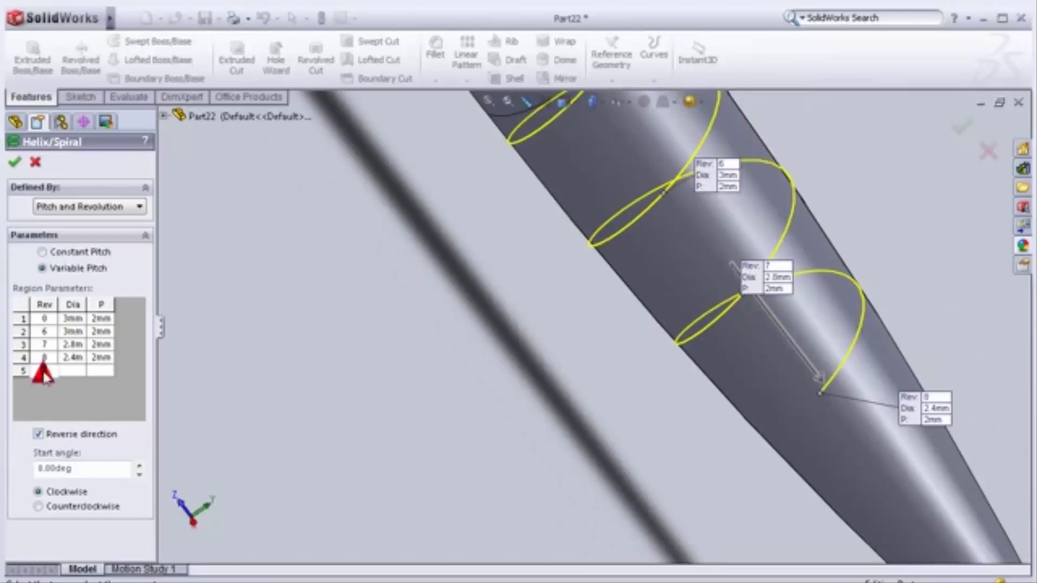
{"action": "type", "text": "9"}
{"action": "left_click", "coordinate": [72, 371]}
{"action": "type", "text": "2.1"}
{"action": "left_click", "coordinate": [101, 372]}
{"action": "key", "text": "Return"}
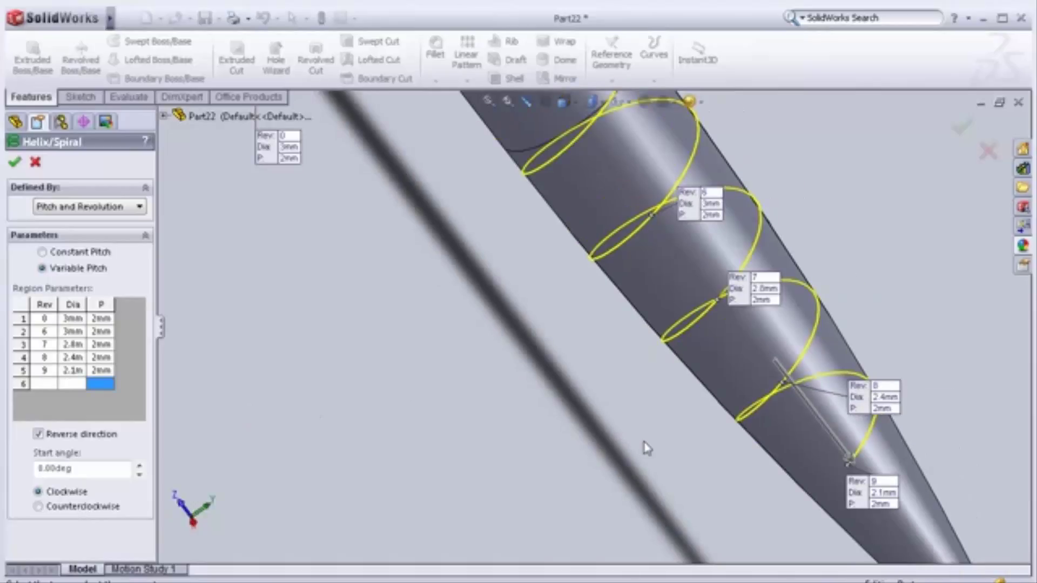
Change the revolution 7 helix region diameter to 2.6mm
{"action": "scroll", "coordinate": [684, 423], "scroll_direction": "down", "scroll_amount": 1}
{"action": "scroll", "coordinate": [856, 386], "scroll_direction": "down", "scroll_amount": 2}
{"action": "scroll", "coordinate": [746, 386], "scroll_direction": "down", "scroll_amount": 2}
{"action": "middle_click_drag", "start_coordinate": [745, 386], "coordinate": [719, 401]}
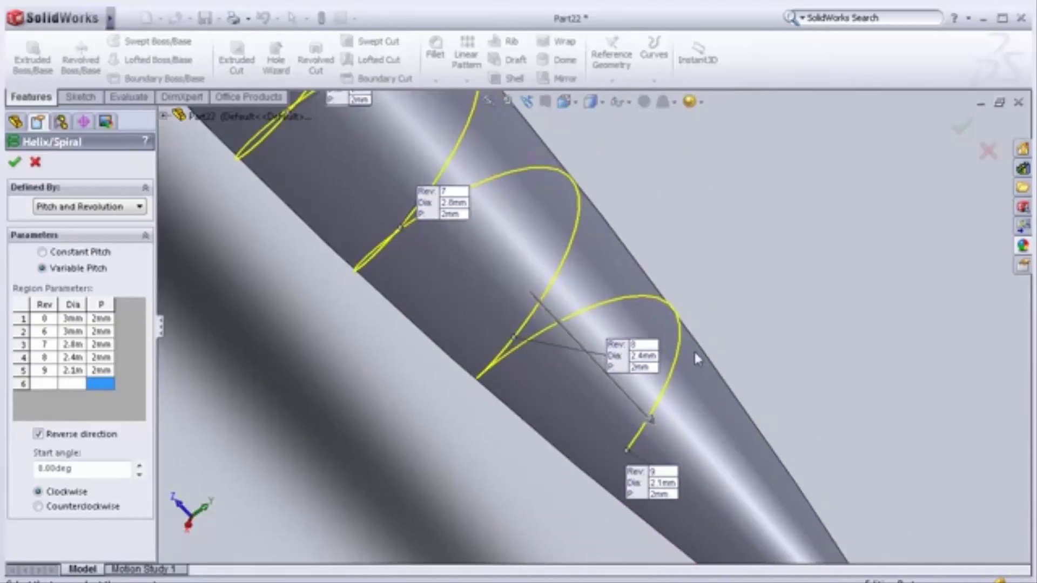
{"action": "scroll", "coordinate": [693, 349], "scroll_direction": "down", "scroll_amount": 2}
{"action": "scroll", "coordinate": [632, 248], "scroll_direction": "up", "scroll_amount": 1}
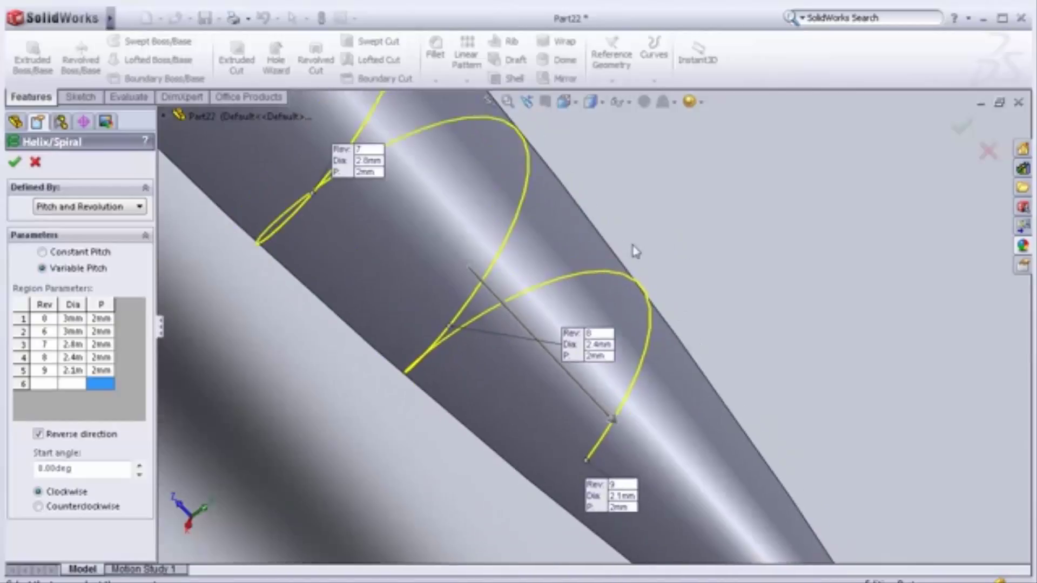
{"action": "scroll", "coordinate": [533, 241], "scroll_direction": "up", "scroll_amount": 2}
{"action": "scroll", "coordinate": [530, 222], "scroll_direction": "down", "scroll_amount": 1}
{"action": "scroll", "coordinate": [532, 212], "scroll_direction": "down", "scroll_amount": 1}
{"action": "middle_click_drag", "start_coordinate": [532, 212], "coordinate": [579, 178]}
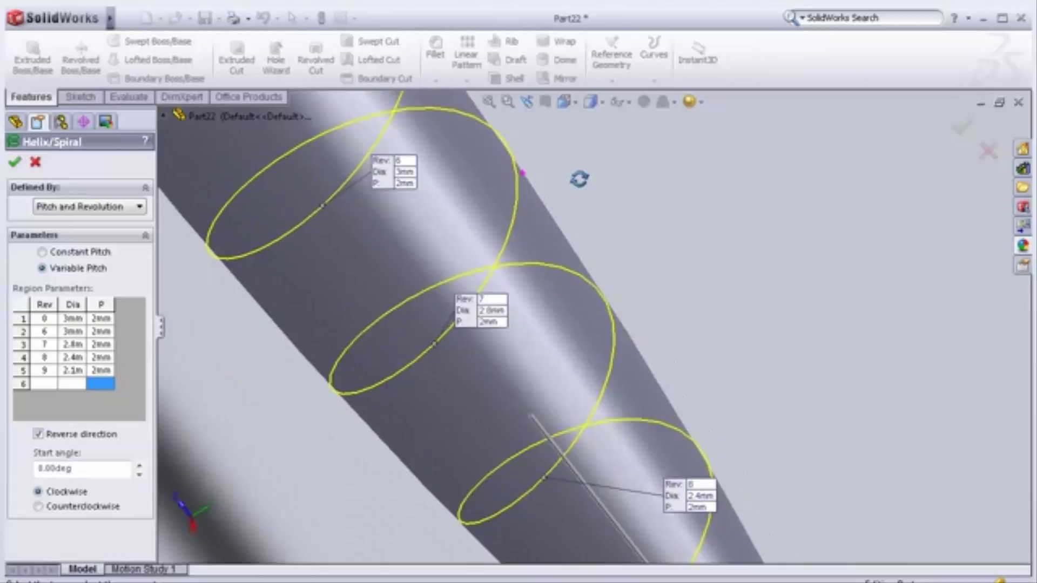
{"action": "left_click", "coordinate": [75, 345]}
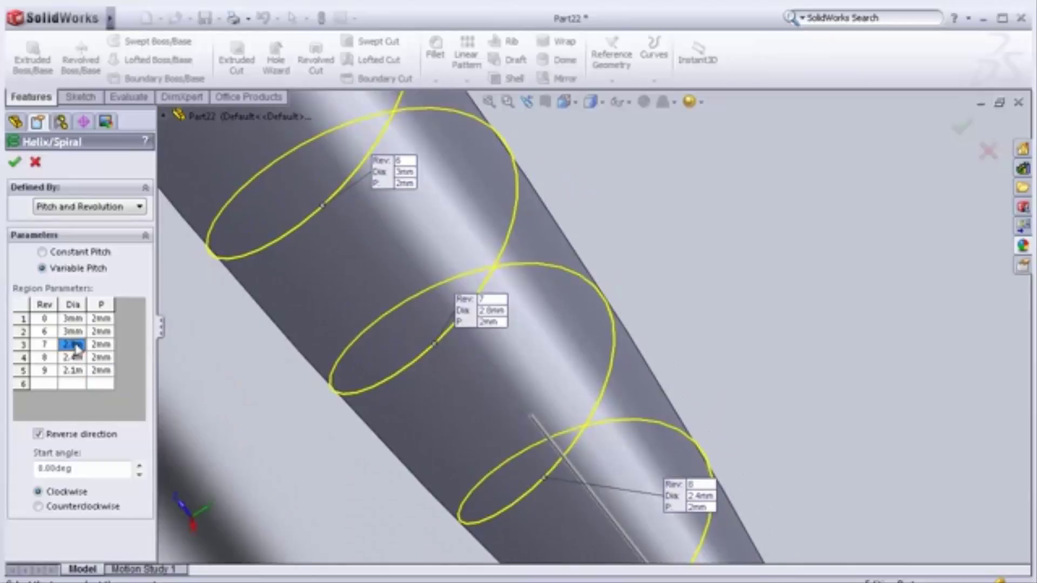
{"action": "left_click", "coordinate": [77, 348]}
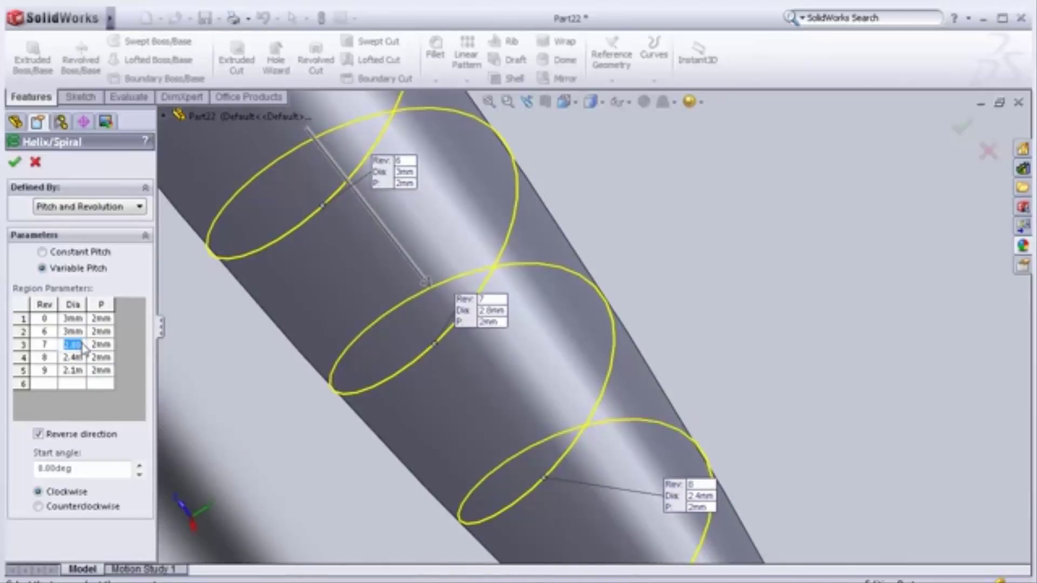
{"action": "type", "text": "2"}
{"action": "left_click", "coordinate": [47, 385]}
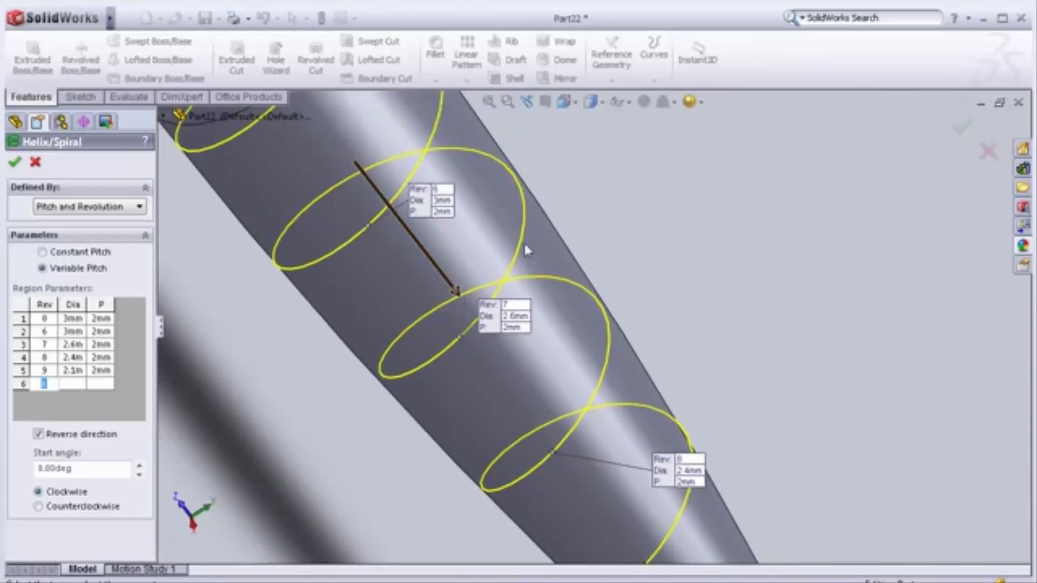
Change the revolution 9 region diameter to 2mm
{"action": "scroll", "coordinate": [616, 281], "scroll_direction": "up", "scroll_amount": 3}
{"action": "scroll", "coordinate": [655, 294], "scroll_direction": "up", "scroll_amount": 2}
{"action": "mouse_move", "coordinate": [655, 295]}
{"action": "middle_mouse_down"}
{"action": "mouse_move", "coordinate": [641, 303]}
{"action": "mouse_move", "coordinate": [653, 373]}
{"action": "middle_mouse_up"}
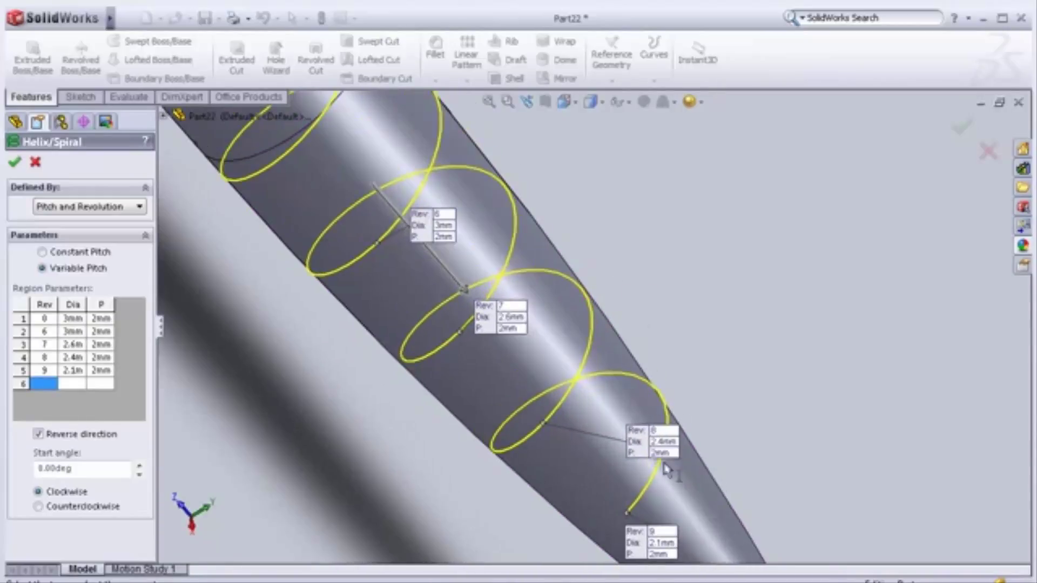
{"action": "left_click", "coordinate": [74, 371]}
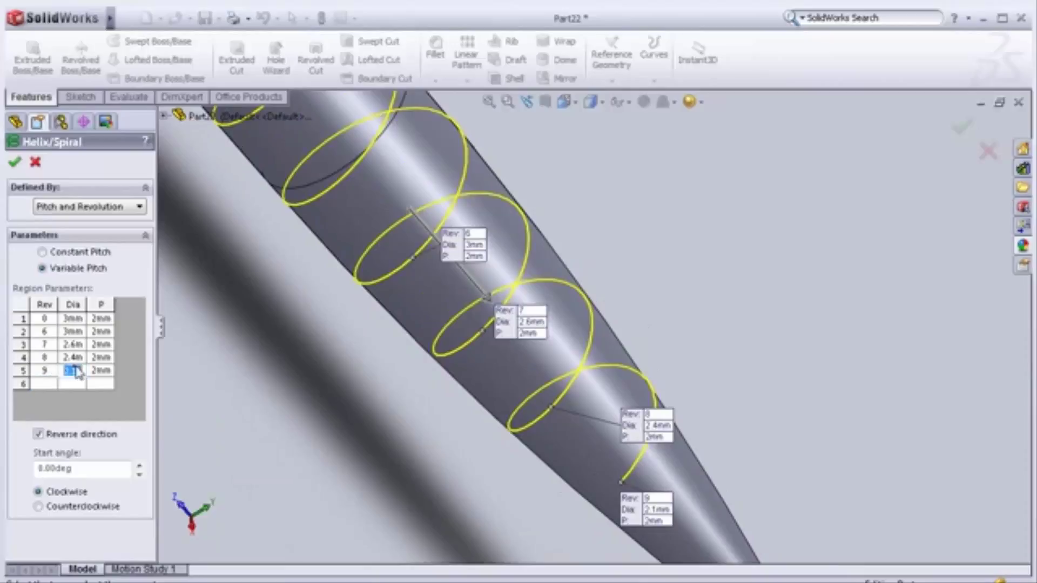
{"action": "type", "text": "2"}
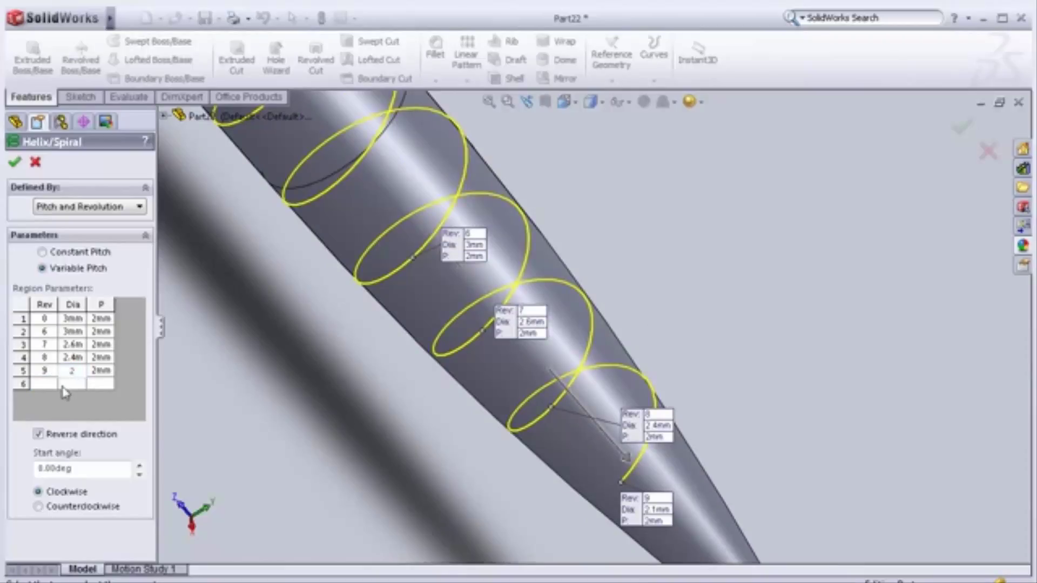
{"action": "left_click", "coordinate": [44, 385]}
{"action": "type", "text": "10"}
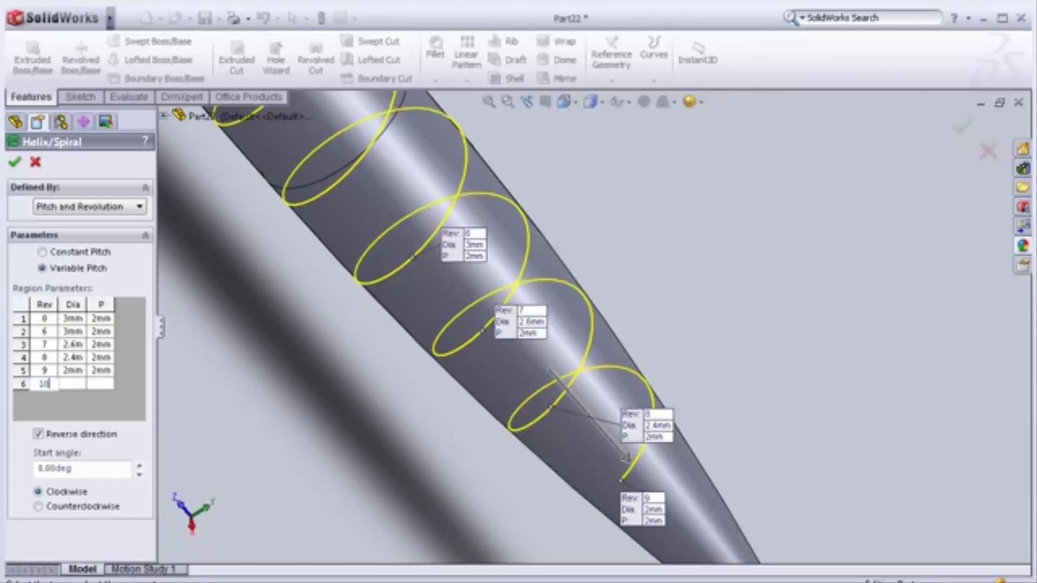
Add a helix region at revolution 10 with 1mm diameter and 2mm pitch
{"action": "left_click", "coordinate": [72, 384]}
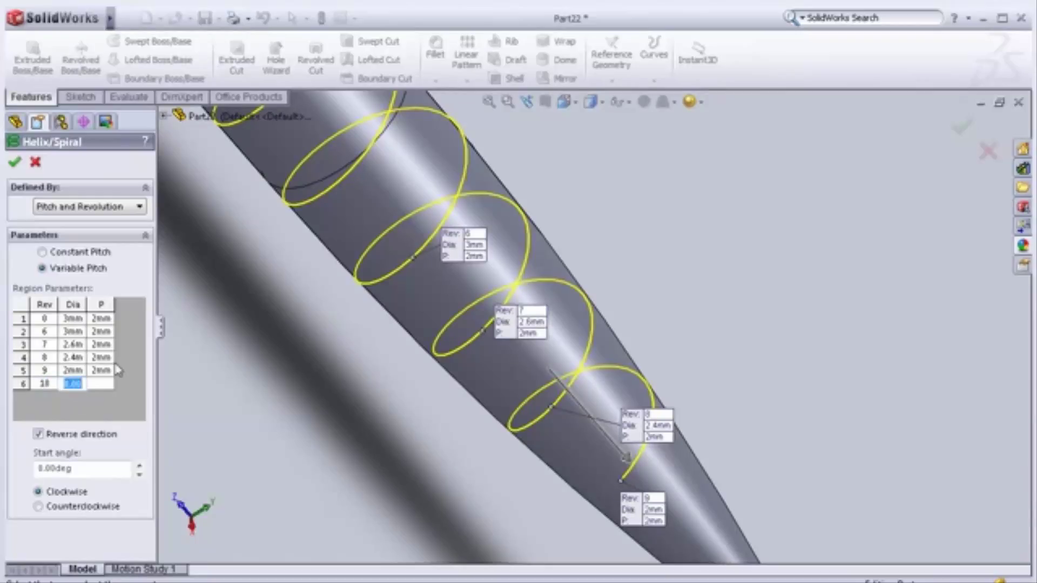
{"action": "type", "text": "1"}
{"action": "type", "text": "."}
{"action": "double_click", "coordinate": [83, 384]}
{"action": "left_click", "coordinate": [101, 384]}
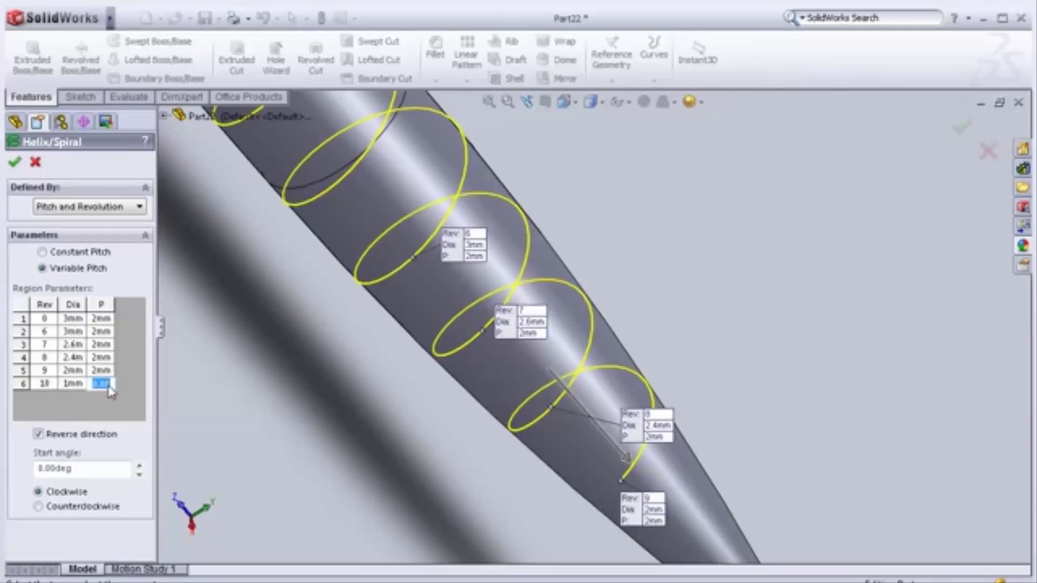
{"action": "left_click", "coordinate": [87, 405]}
Add a new helix region at revolution 11
{"action": "scroll", "coordinate": [231, 416], "scroll_direction": "up", "scroll_amount": 3}
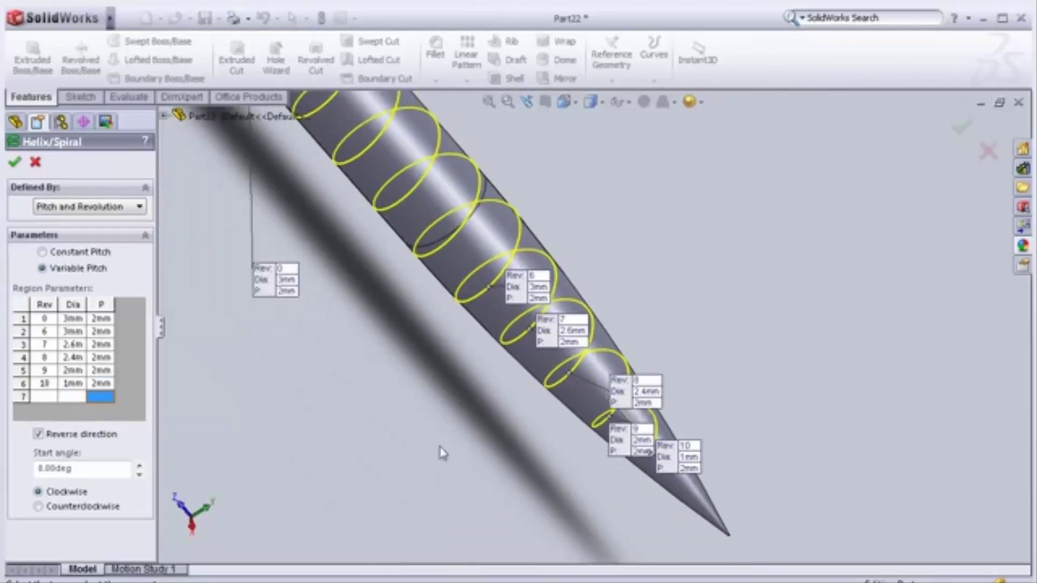
{"action": "mouse_move", "coordinate": [724, 349]}
{"action": "middle_mouse_down"}
{"action": "mouse_move", "coordinate": [622, 427]}
{"action": "mouse_move", "coordinate": [654, 438]}
{"action": "middle_mouse_up"}
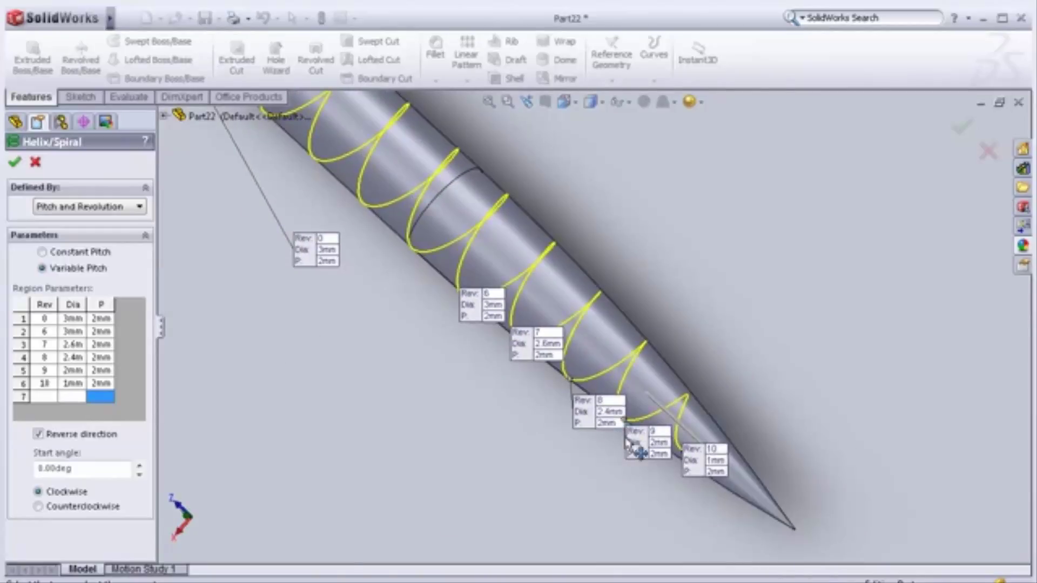
{"action": "left_click", "coordinate": [46, 398]}
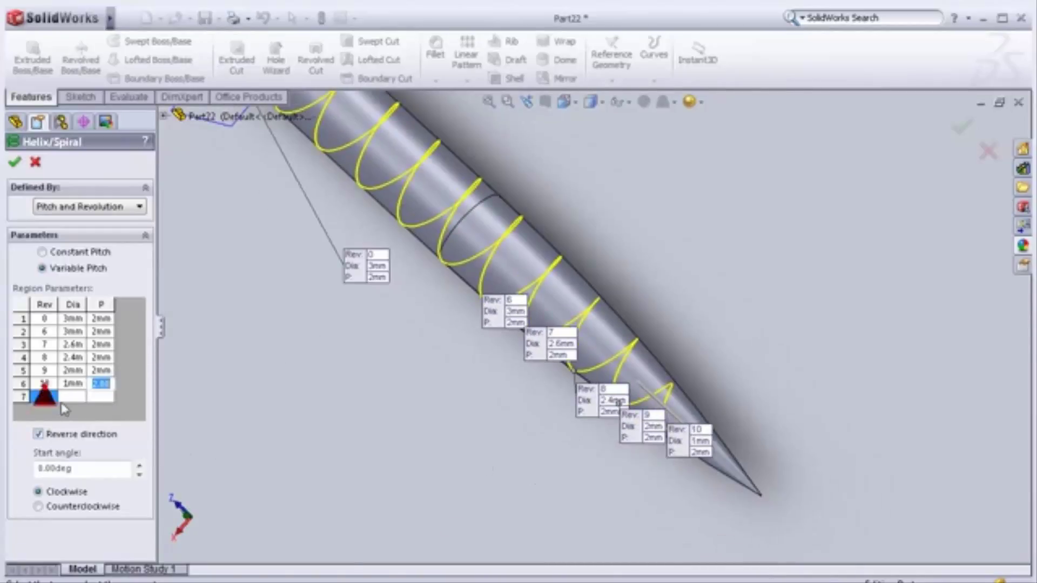
{"action": "left_click", "coordinate": [44, 400]}
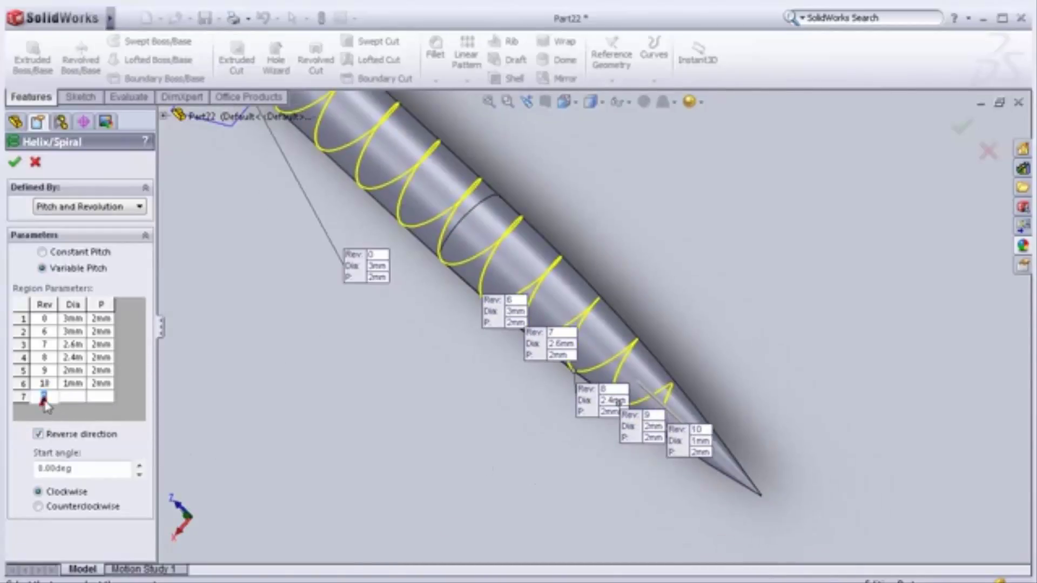
{"action": "type", "text": "11"}
{"action": "key", "text": "Tab"}
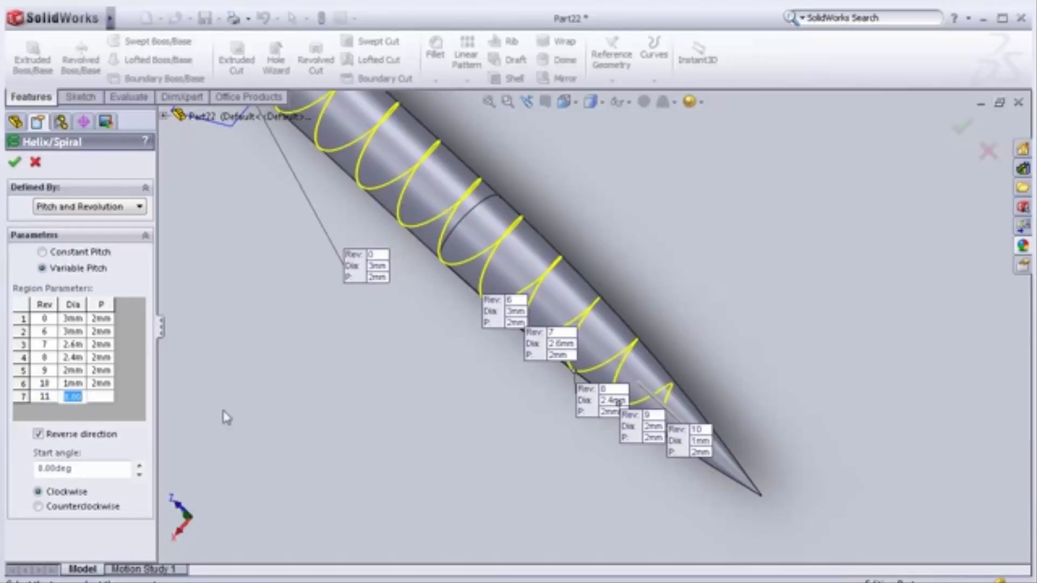
{"action": "type", "text": "0.2m"}
{"action": "left_click", "coordinate": [102, 399]}
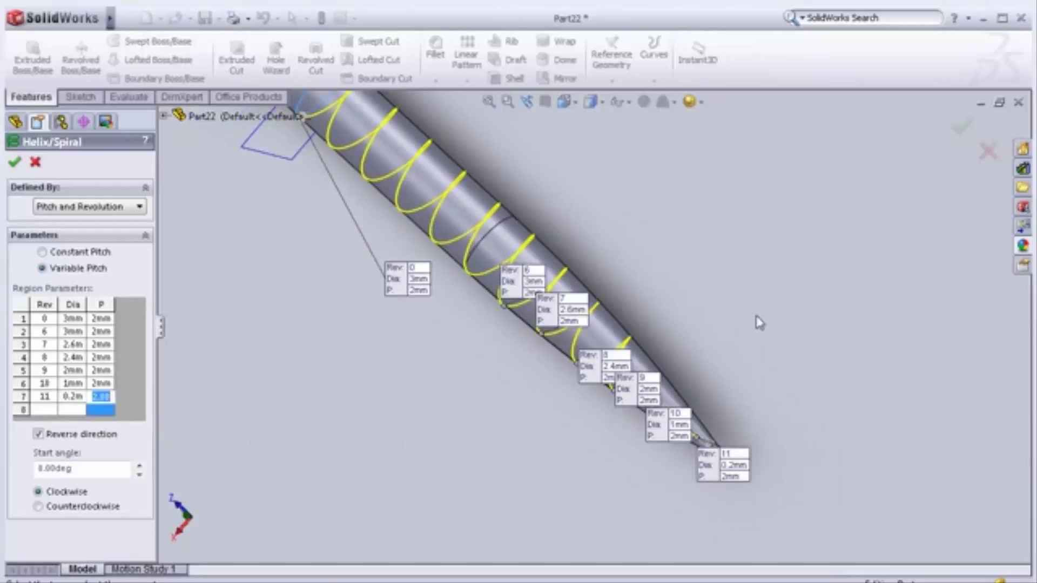
Set the revolution 11 diameter to 0.7mm and accept the variable-pitch helix
{"action": "mouse_move", "coordinate": [740, 327]}
{"action": "middle_mouse_down"}
{"action": "mouse_move", "coordinate": [451, 422]}
{"action": "mouse_move", "coordinate": [592, 437]}
{"action": "mouse_move", "coordinate": [593, 358]}
{"action": "mouse_move", "coordinate": [558, 342]}
{"action": "middle_mouse_up"}
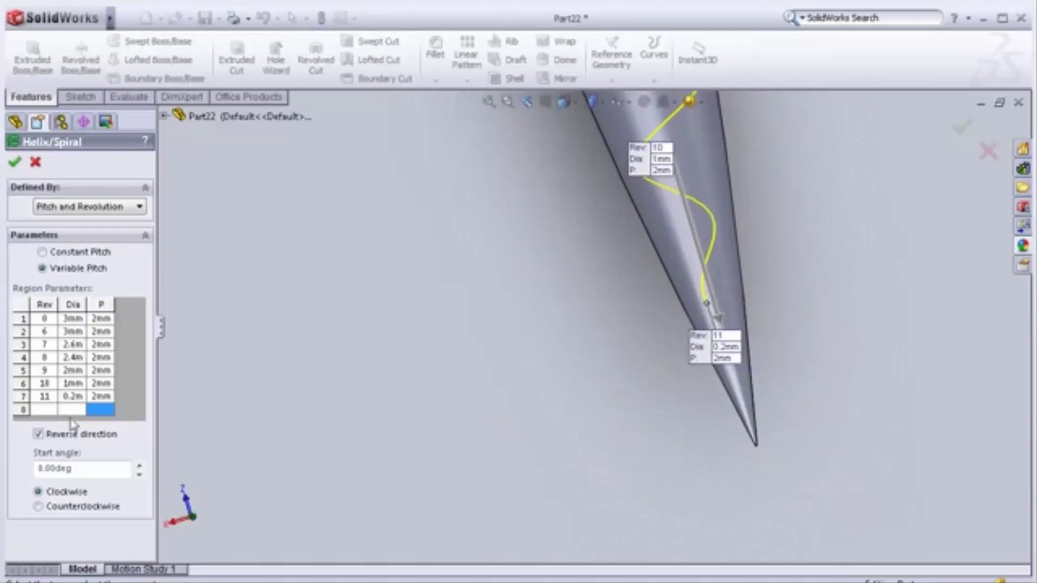
{"action": "double_click", "coordinate": [72, 396]}
{"action": "type", "text": "0."}
{"action": "type", "text": "5"}
{"action": "left_click", "coordinate": [73, 409]}
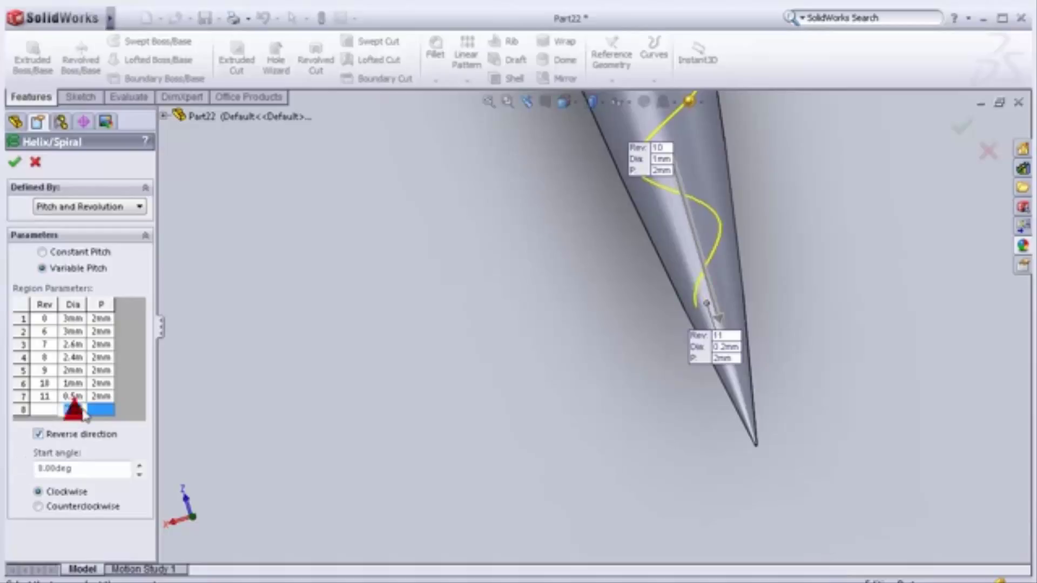
{"action": "left_click", "coordinate": [72, 395]}
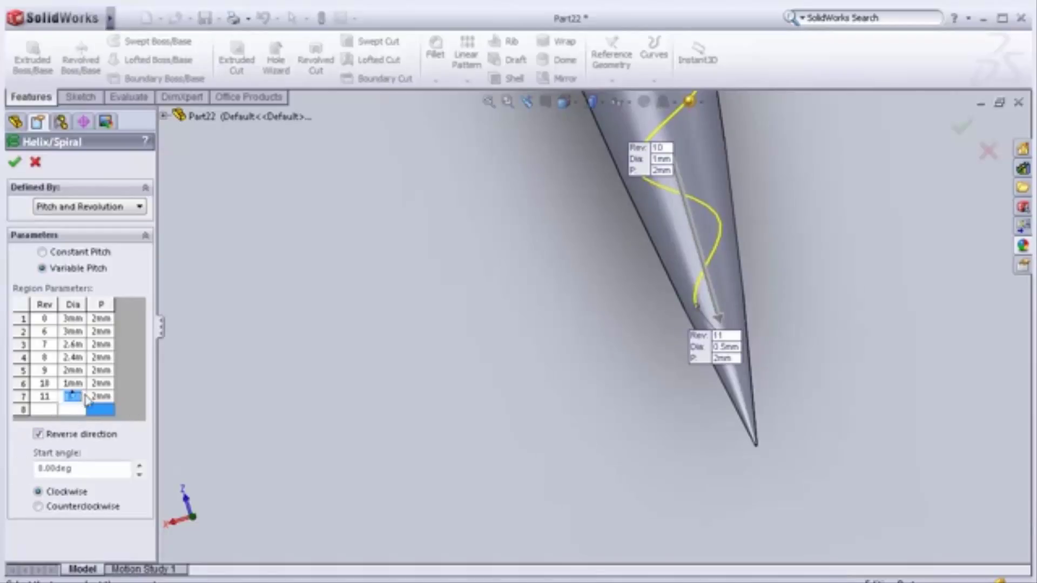
{"action": "type", "text": "0."}
{"action": "type", "text": "7"}
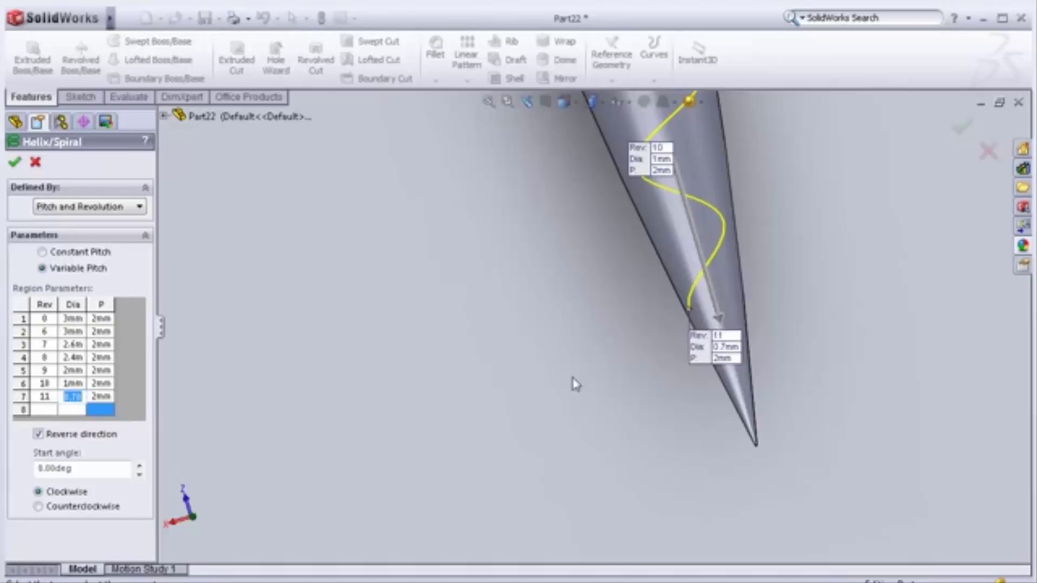
{"action": "mouse_move", "coordinate": [606, 346]}
{"action": "middle_mouse_down"}
{"action": "mouse_move", "coordinate": [572, 330]}
{"action": "mouse_move", "coordinate": [627, 270]}
{"action": "mouse_move", "coordinate": [533, 306]}
{"action": "mouse_move", "coordinate": [590, 289]}
{"action": "mouse_move", "coordinate": [632, 249]}
{"action": "mouse_move", "coordinate": [615, 259]}
{"action": "middle_mouse_up"}
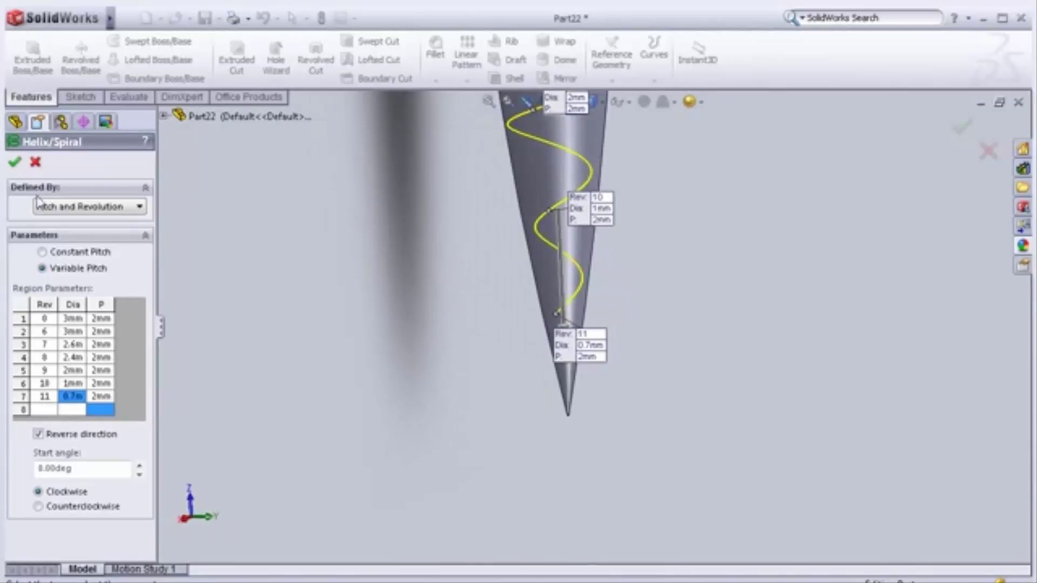
{"action": "left_click", "coordinate": [15, 162]}
{"action": "mouse_move", "coordinate": [632, 439]}
{"action": "middle_mouse_down"}
{"action": "mouse_move", "coordinate": [581, 374]}
{"action": "mouse_move", "coordinate": [631, 301]}
{"action": "mouse_move", "coordinate": [552, 318]}
{"action": "middle_mouse_up"}
{"action": "mouse_move", "coordinate": [573, 320]}
{"action": "middle_mouse_down"}
{"action": "mouse_move", "coordinate": [793, 226]}
{"action": "mouse_move", "coordinate": [725, 273]}
{"action": "mouse_move", "coordinate": [512, 128]}
{"action": "middle_mouse_up"}
Start a new sketch on the Top Plane
{"action": "left_click", "coordinate": [488, 102]}
{"action": "scroll", "coordinate": [676, 270], "scroll_direction": "down", "scroll_amount": 2}
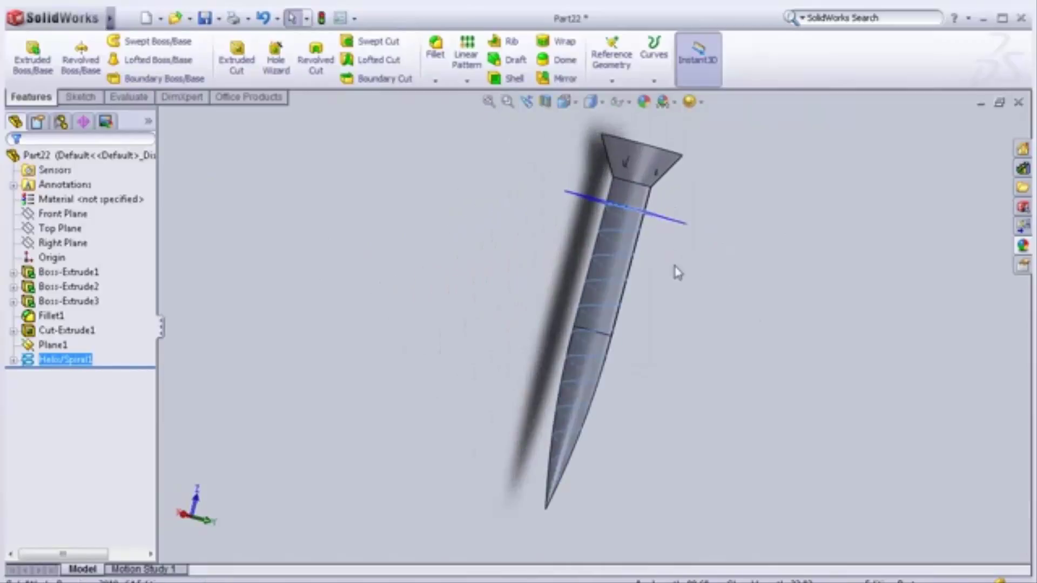
{"action": "scroll", "coordinate": [655, 365], "scroll_direction": "down", "scroll_amount": 2}
{"action": "scroll", "coordinate": [370, 405], "scroll_direction": "down", "scroll_amount": 2}
{"action": "scroll", "coordinate": [371, 400], "scroll_direction": "down", "scroll_amount": 1}
{"action": "scroll", "coordinate": [371, 399], "scroll_direction": "up", "scroll_amount": 5}
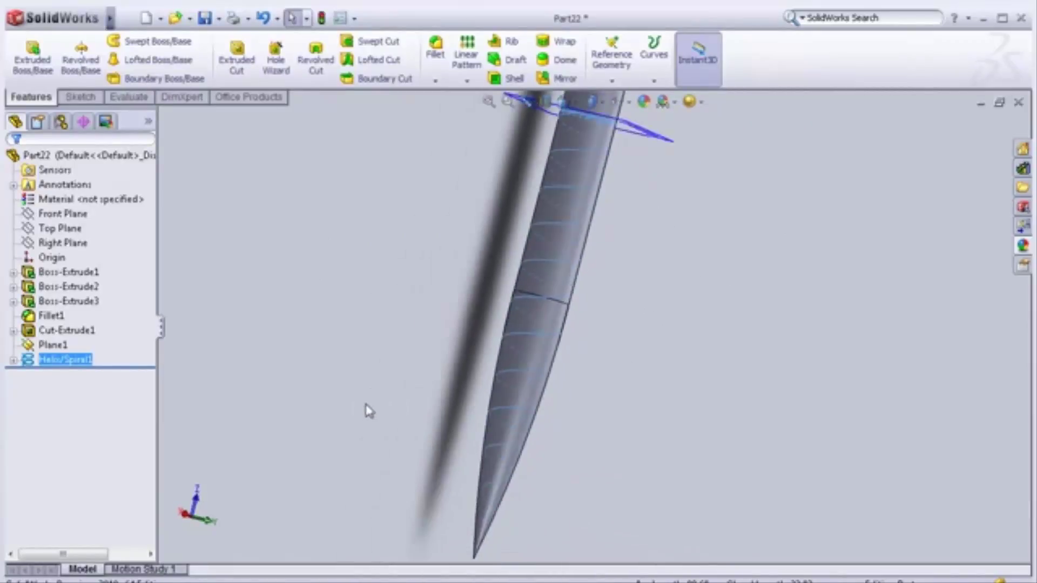
{"action": "mouse_move", "coordinate": [366, 409]}
{"action": "middle_mouse_down"}
{"action": "mouse_move", "coordinate": [405, 444]}
{"action": "mouse_move", "coordinate": [439, 432]}
{"action": "mouse_move", "coordinate": [419, 409]}
{"action": "middle_mouse_up"}
{"action": "left_click", "coordinate": [61, 229]}
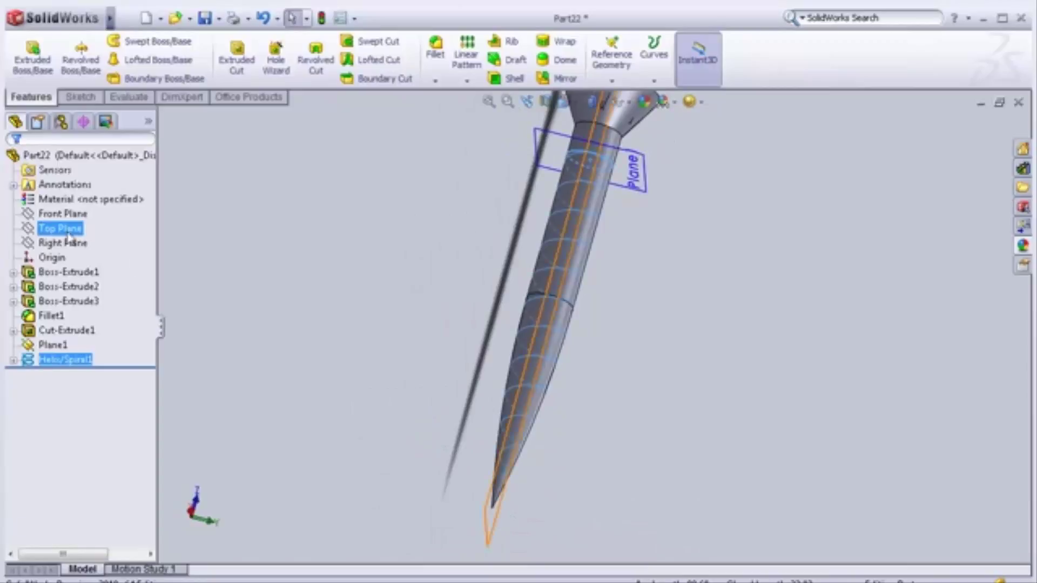
{"action": "left_click", "coordinate": [67, 233]}
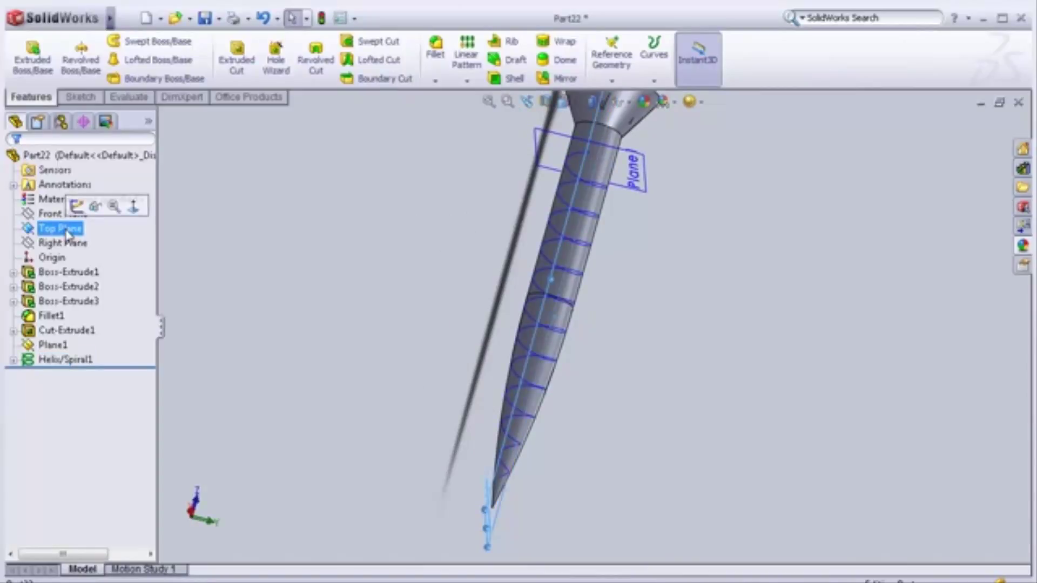
{"action": "left_click", "coordinate": [77, 206]}
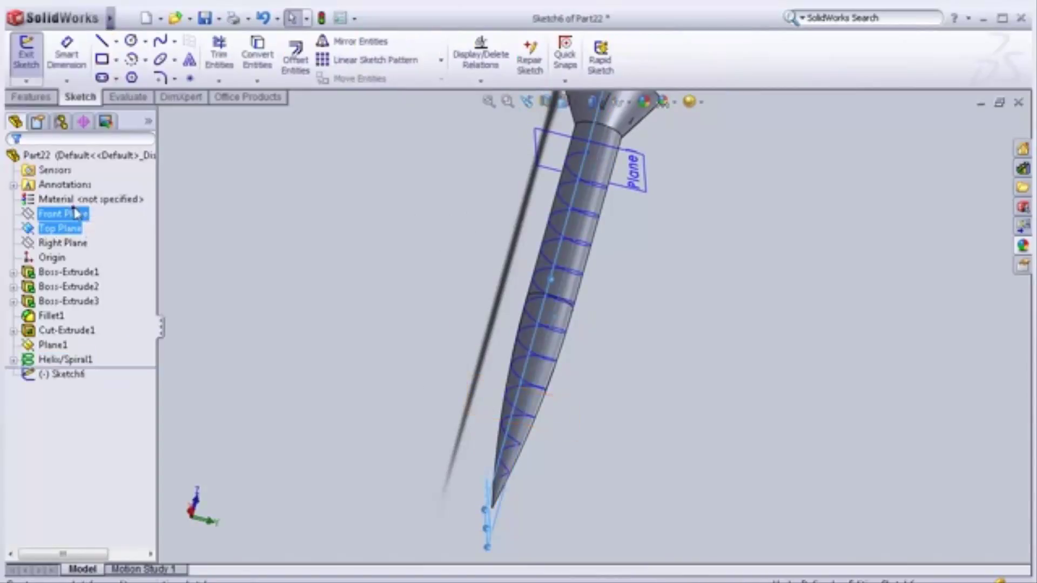
View the Top Plane sketch Normal To and zoom in near the screw tip
{"action": "key", "text": "space"}
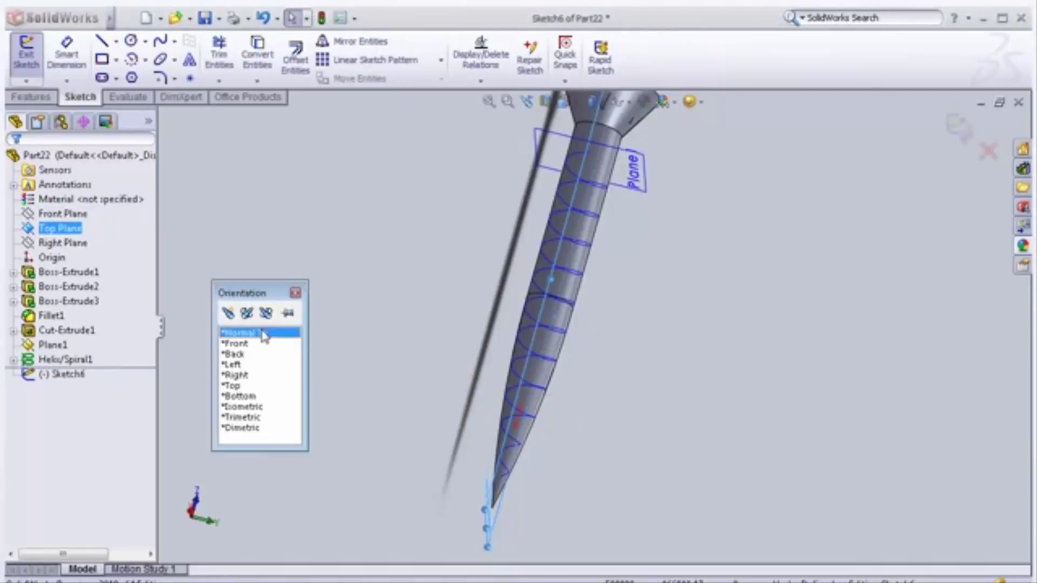
{"action": "left_click", "coordinate": [259, 333]}
{"action": "scroll", "coordinate": [604, 200], "scroll_direction": "down", "scroll_amount": 2}
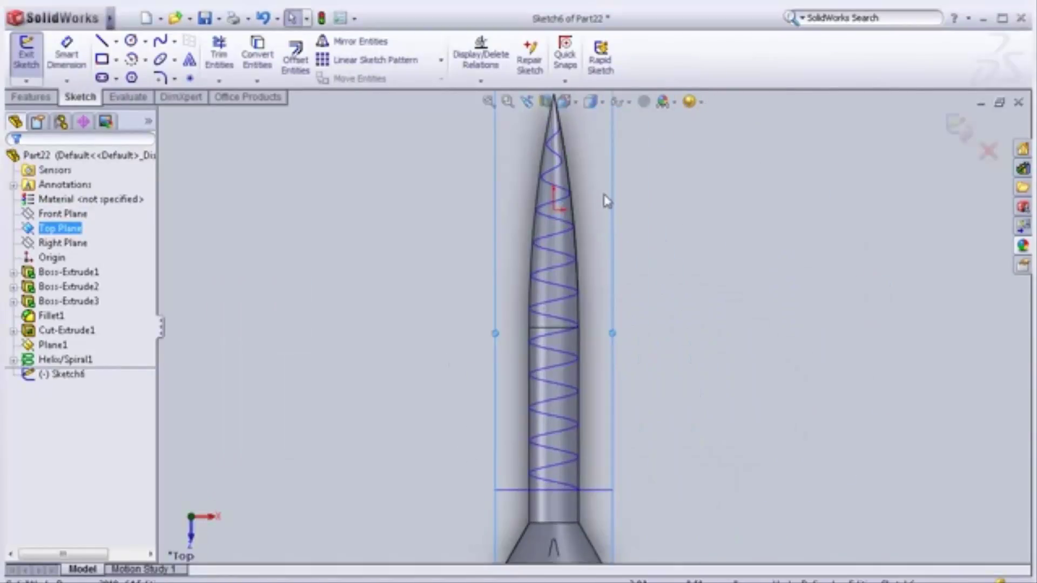
{"action": "scroll", "coordinate": [576, 186], "scroll_direction": "down", "scroll_amount": 2}
{"action": "scroll", "coordinate": [540, 145], "scroll_direction": "down", "scroll_amount": 2}
{"action": "scroll", "coordinate": [551, 132], "scroll_direction": "down", "scroll_amount": 2}
{"action": "scroll", "coordinate": [555, 162], "scroll_direction": "down", "scroll_amount": 2}
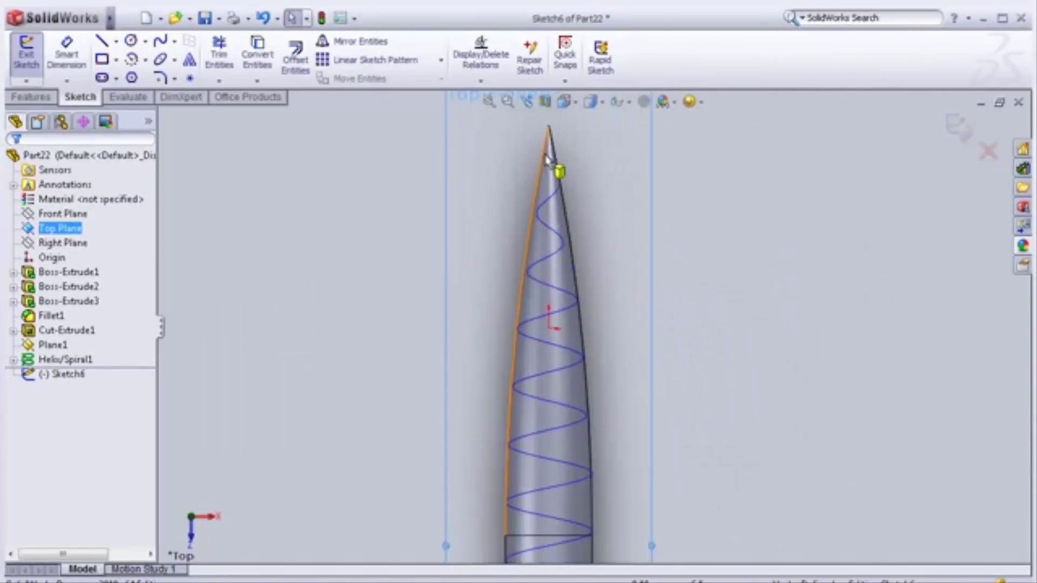
{"action": "scroll", "coordinate": [569, 190], "scroll_direction": "down", "scroll_amount": 1}
{"action": "scroll", "coordinate": [580, 199], "scroll_direction": "down", "scroll_amount": 1}
{"action": "scroll", "coordinate": [579, 200], "scroll_direction": "down", "scroll_amount": 2}
{"action": "scroll", "coordinate": [576, 201], "scroll_direction": "down", "scroll_amount": 1}
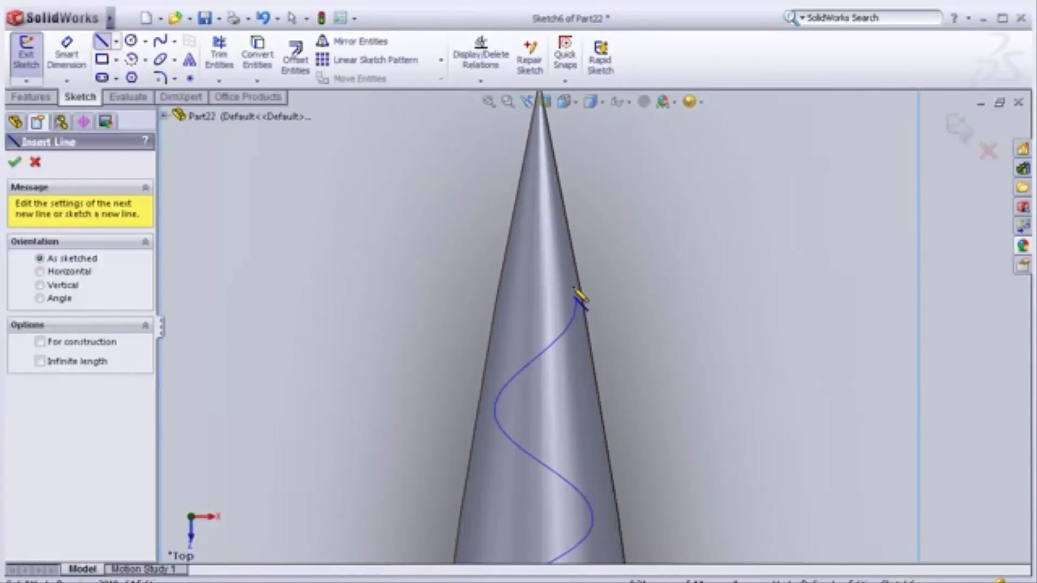
Draw a closed triangle starting at the helix's upper endpoint against the cone
{"action": "left_click", "coordinate": [575, 306]}
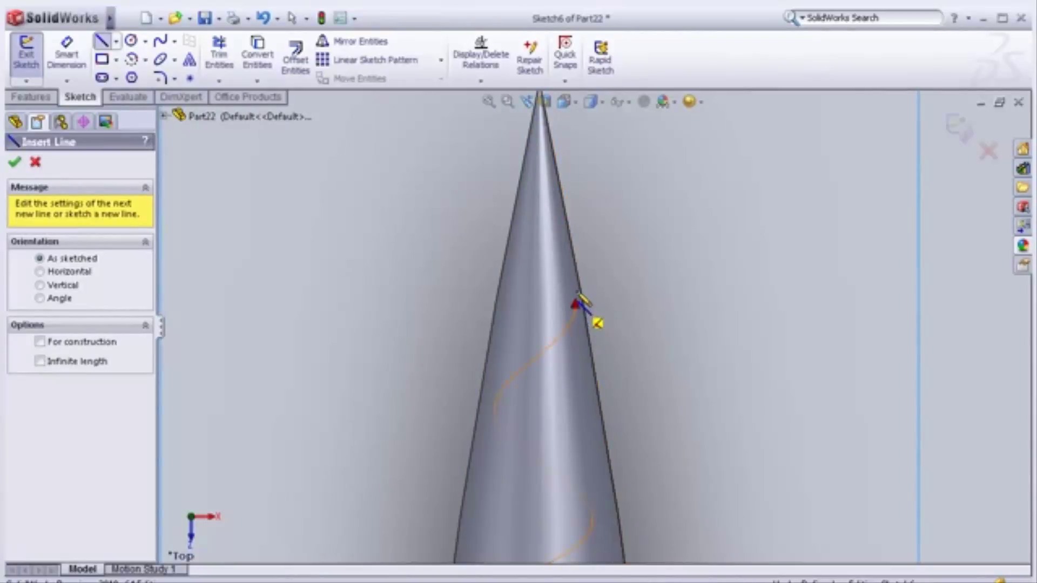
{"action": "left_click", "coordinate": [575, 305]}
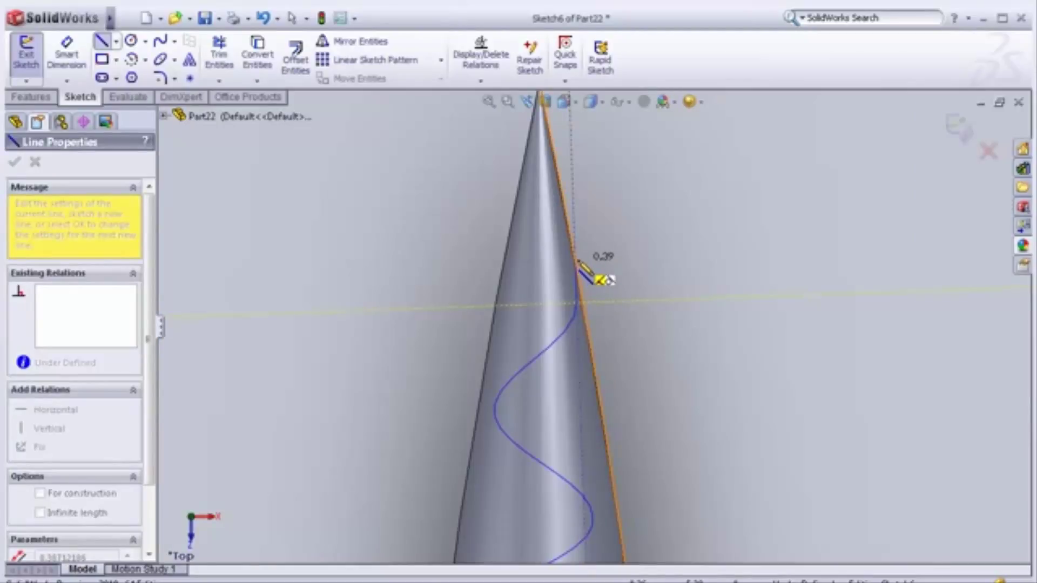
{"action": "left_click", "coordinate": [579, 270]}
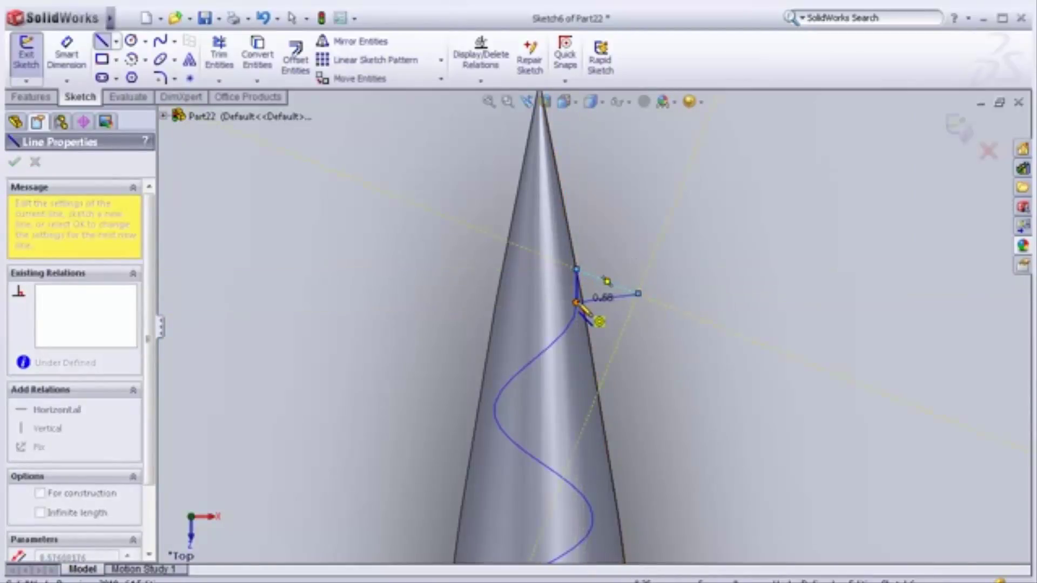
{"action": "left_click", "coordinate": [639, 293]}
{"action": "left_click", "coordinate": [577, 303]}
{"action": "key", "text": "Escape"}
Smart Dimension the triangle's vertical edge
{"action": "scroll", "coordinate": [614, 297], "scroll_direction": "down", "scroll_amount": 2}
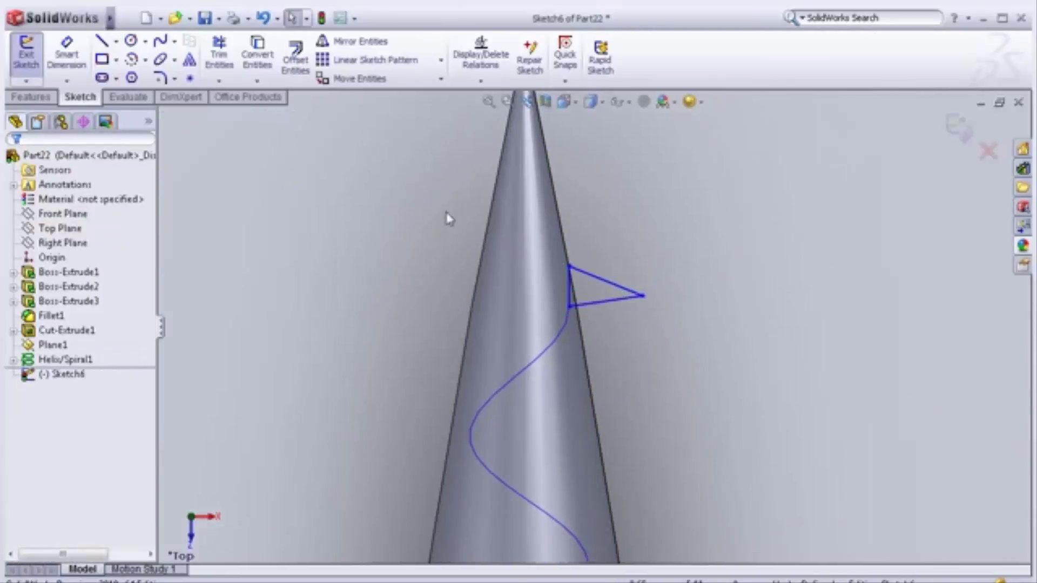
{"action": "left_click", "coordinate": [66, 54]}
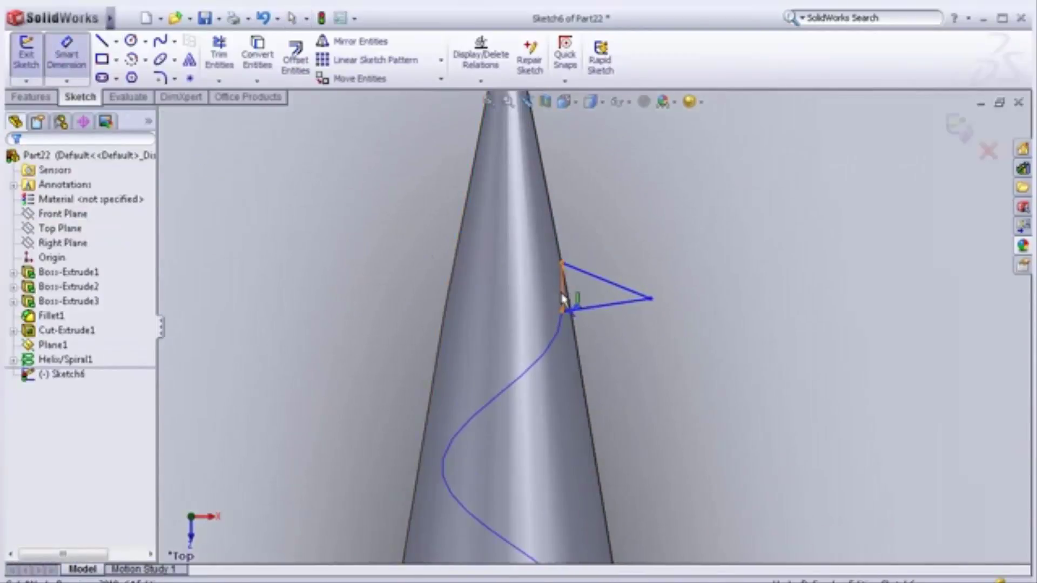
{"action": "left_click", "coordinate": [425, 302]}
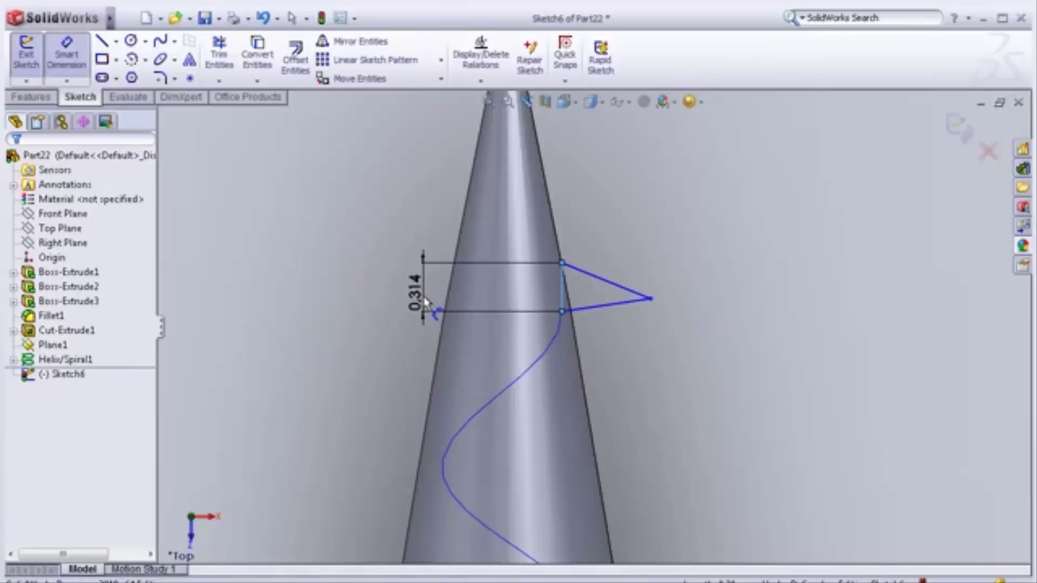
Dimension the triangle with a 0.600 vertical edge and 0.750 horizontal depth
{"action": "left_click", "coordinate": [427, 302]}
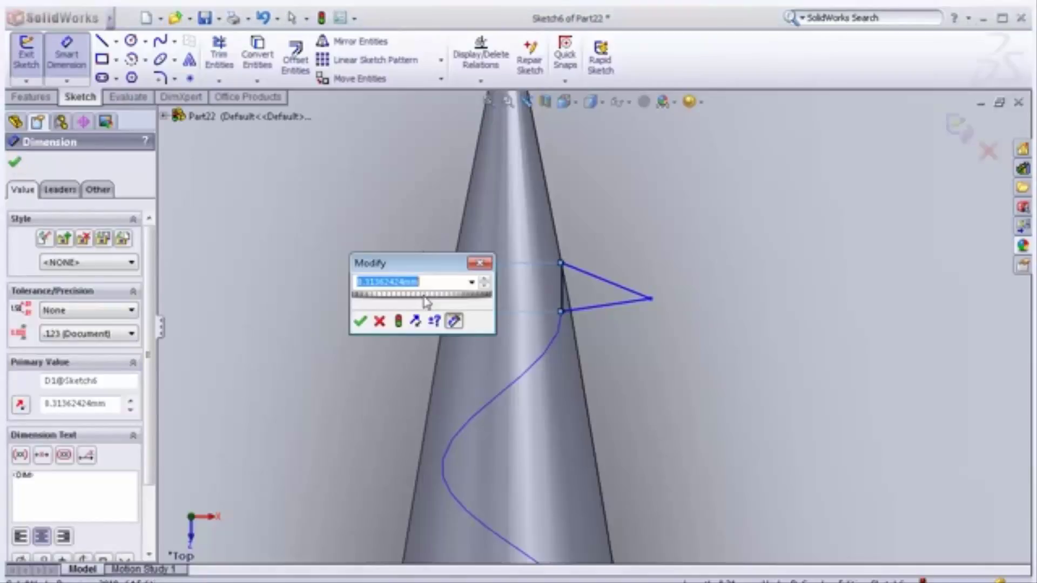
{"action": "type", "text": "0.6"}
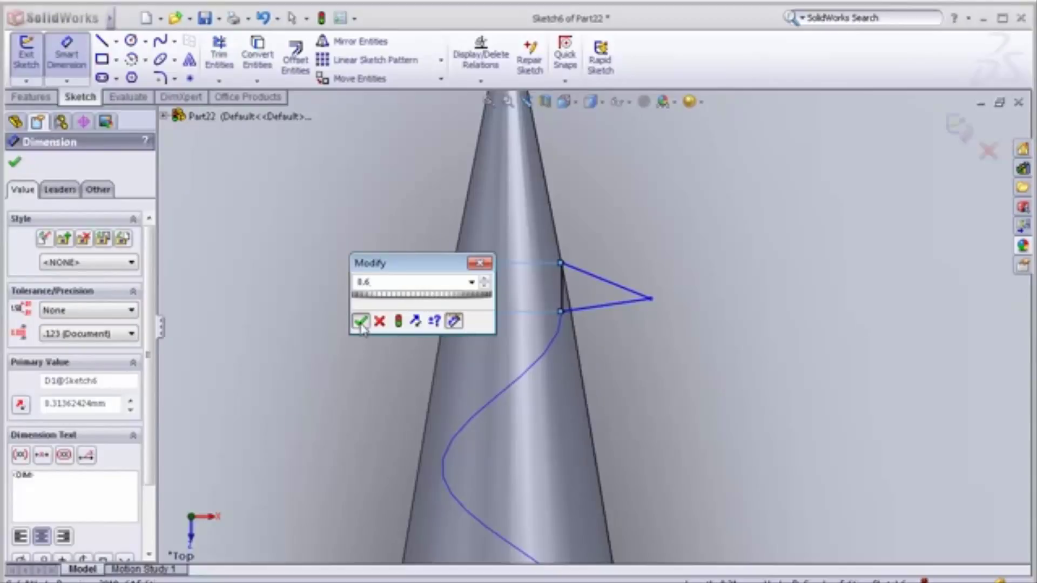
{"action": "left_click", "coordinate": [360, 321]}
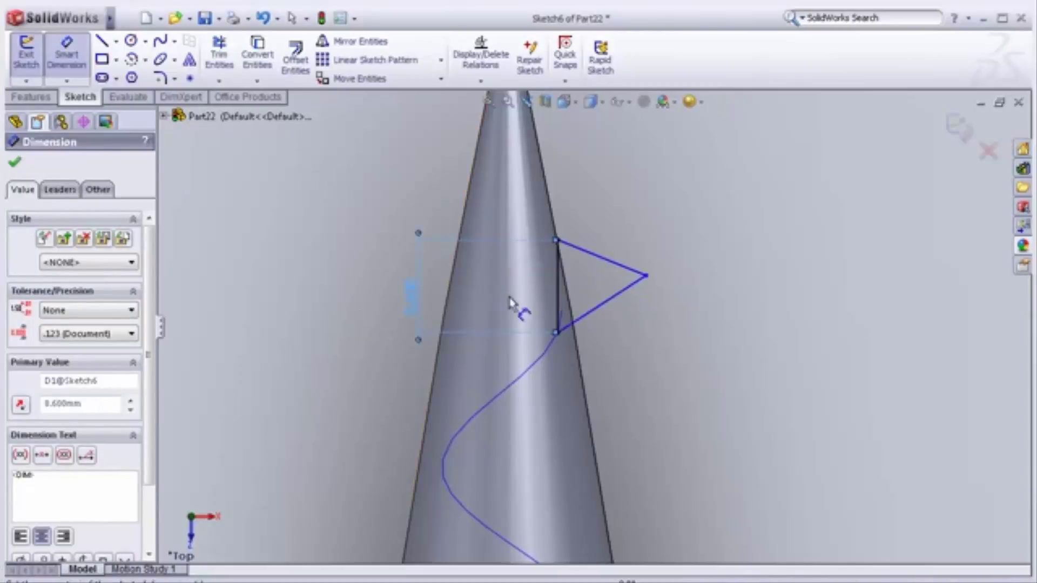
{"action": "left_click", "coordinate": [604, 285]}
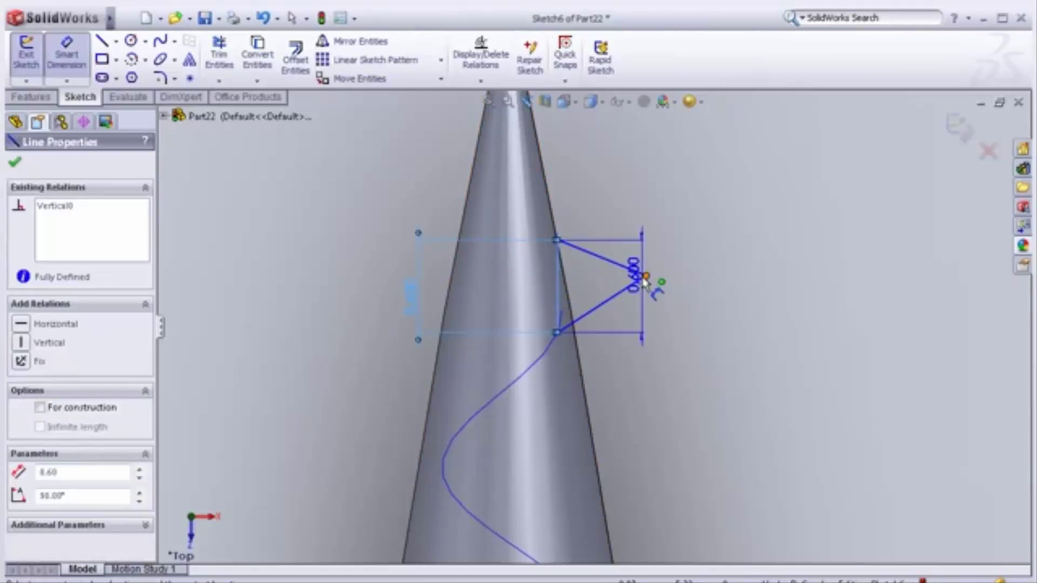
{"action": "left_click", "coordinate": [646, 276]}
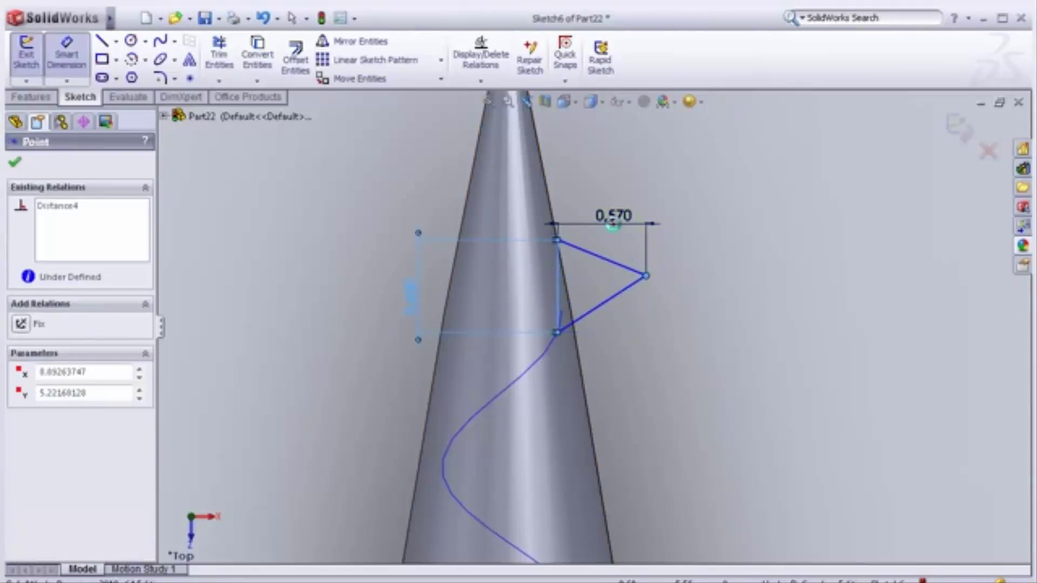
{"action": "left_click", "coordinate": [613, 224]}
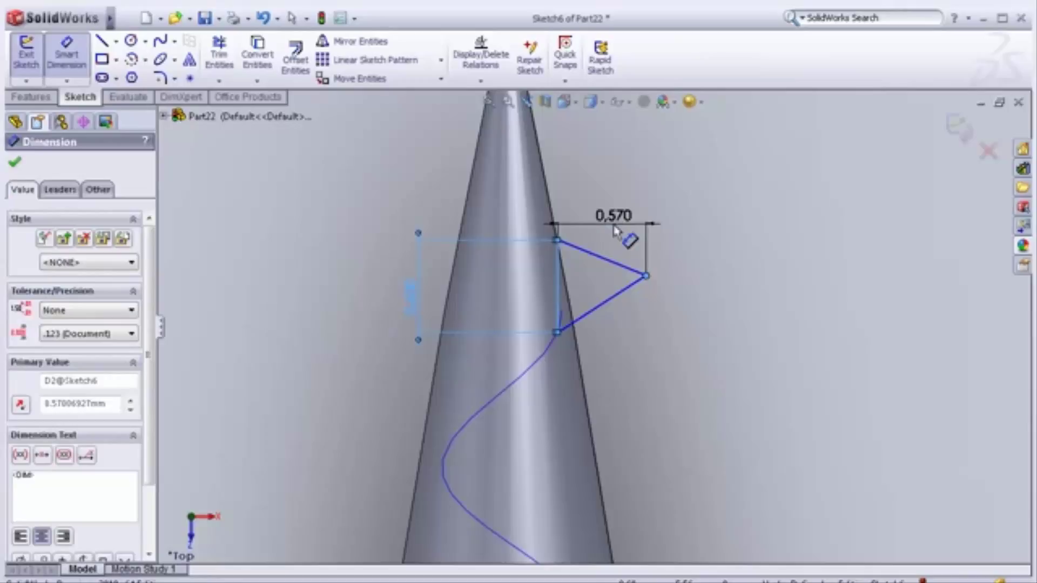
{"action": "type", "text": "0.75"}
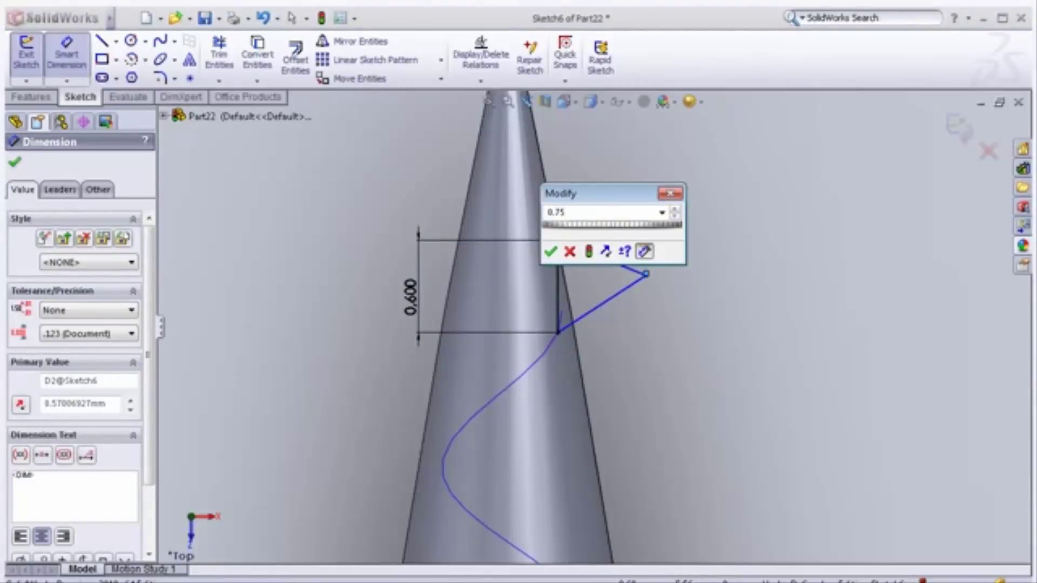
{"action": "left_click", "coordinate": [557, 251]}
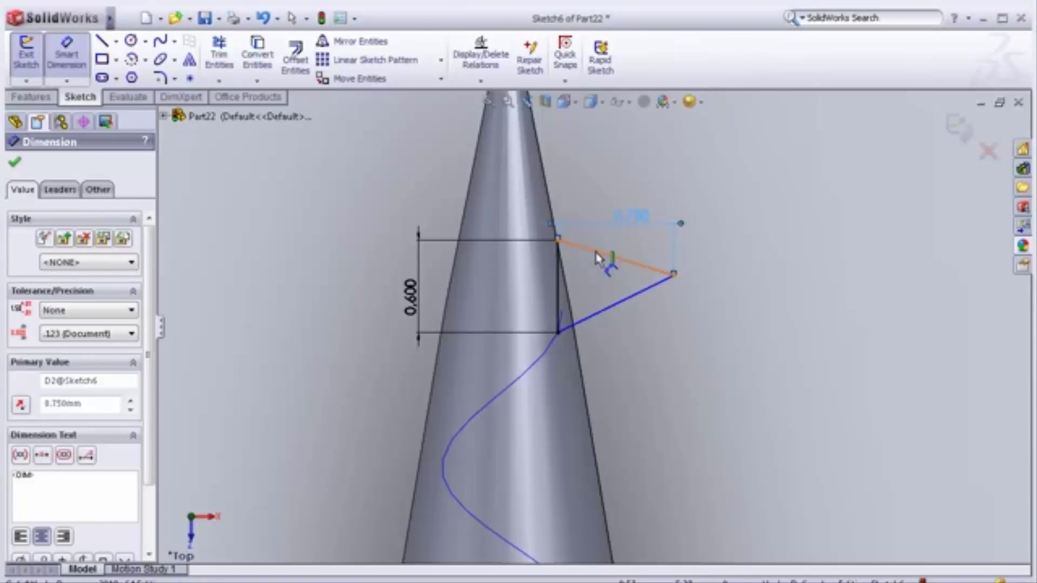
{"action": "left_click", "coordinate": [602, 265]}
Make the triangle's two slanted sides equal length
{"action": "key", "text": "Escape"}
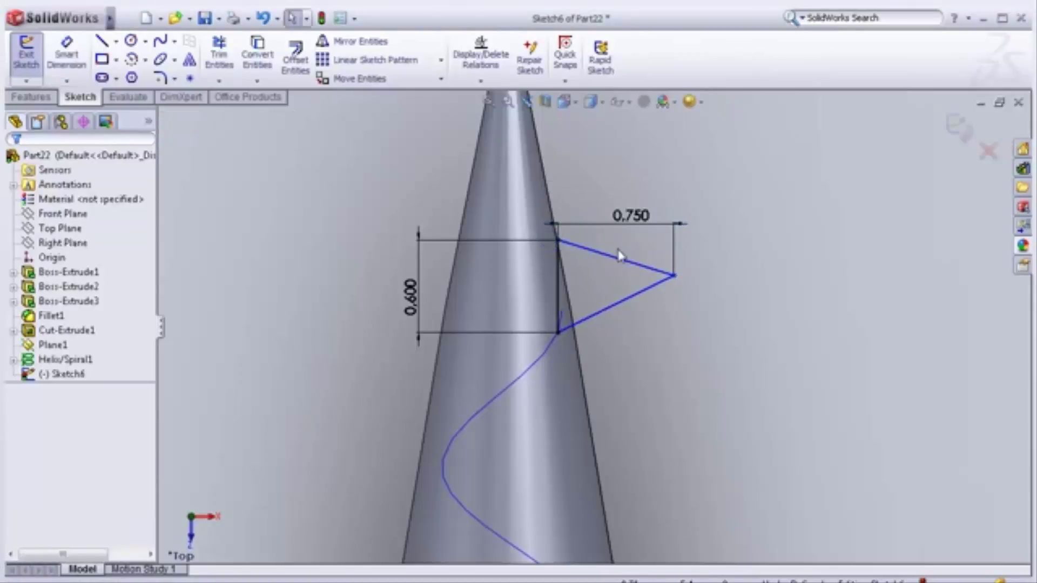
{"action": "left_click", "coordinate": [624, 278]}
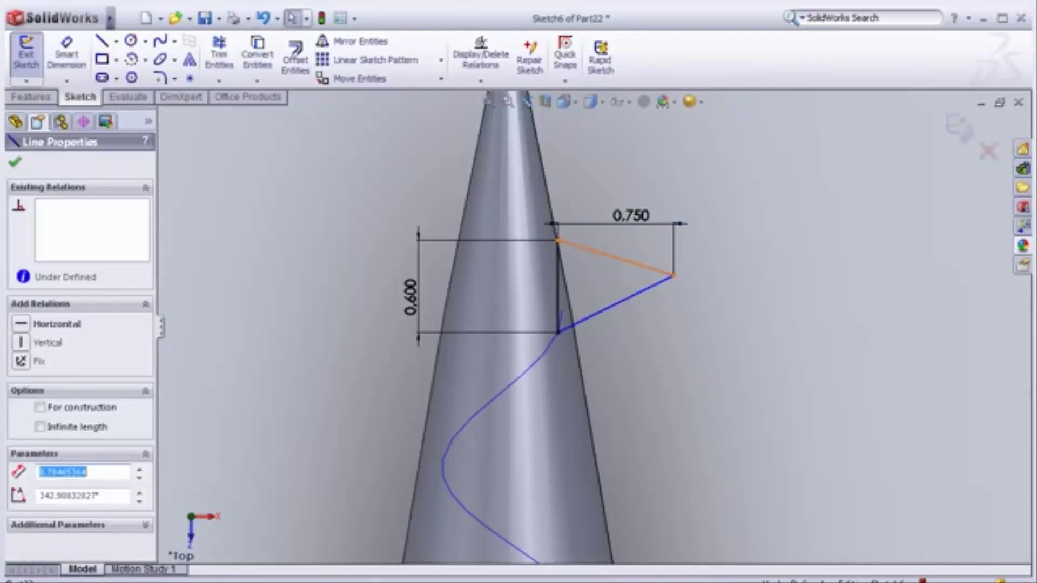
{"action": "left_click", "coordinate": [630, 302], "text": "ctrl"}
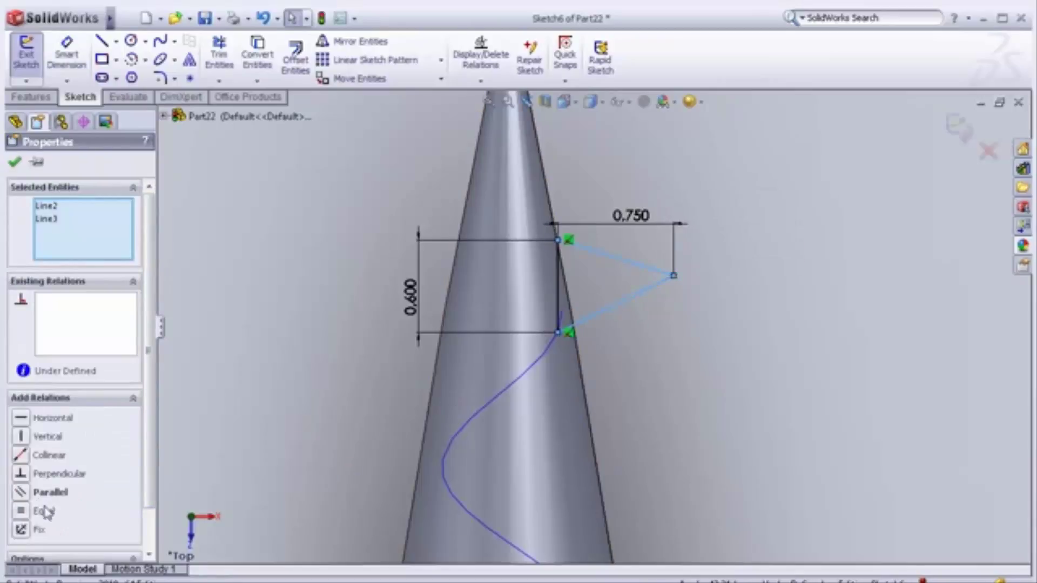
{"action": "left_click", "coordinate": [46, 512]}
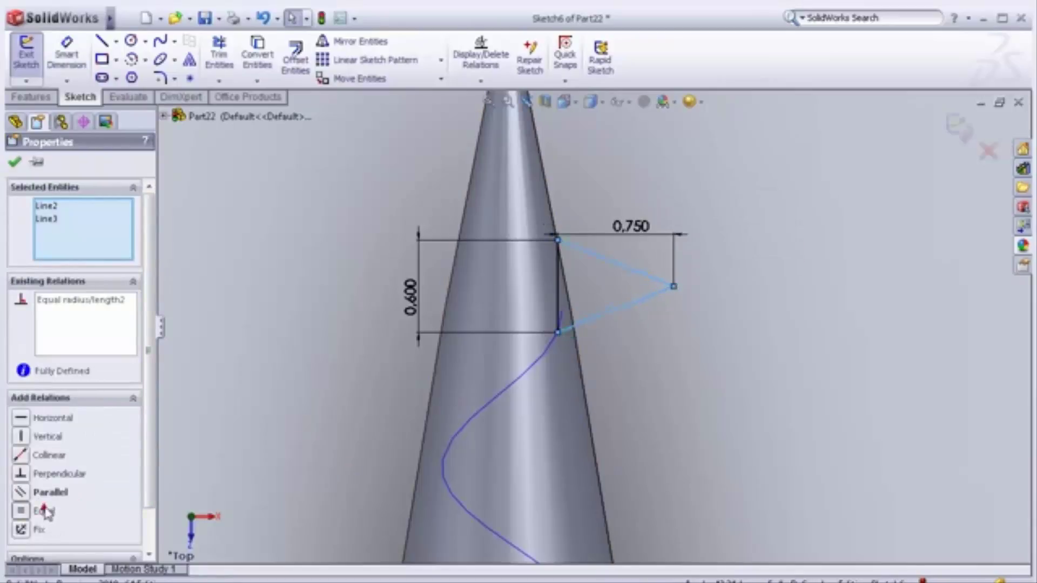
{"action": "left_click", "coordinate": [14, 162]}
Exit the triangle profile sketch
{"action": "scroll", "coordinate": [496, 271], "scroll_direction": "up", "scroll_amount": 2}
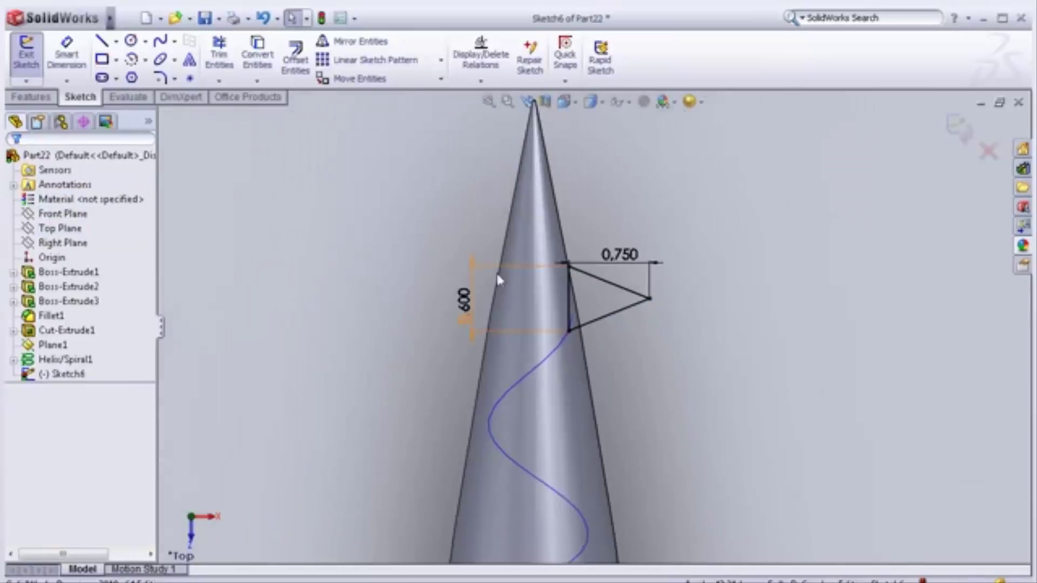
{"action": "scroll", "coordinate": [497, 271], "scroll_direction": "down", "scroll_amount": 1}
{"action": "scroll", "coordinate": [479, 260], "scroll_direction": "up", "scroll_amount": 1}
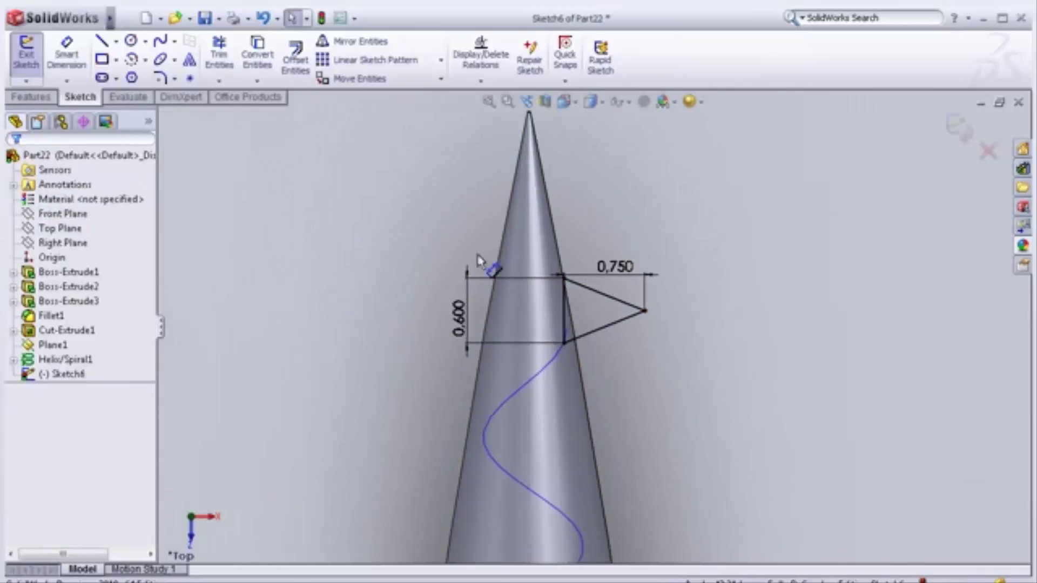
{"action": "left_click", "coordinate": [956, 131]}
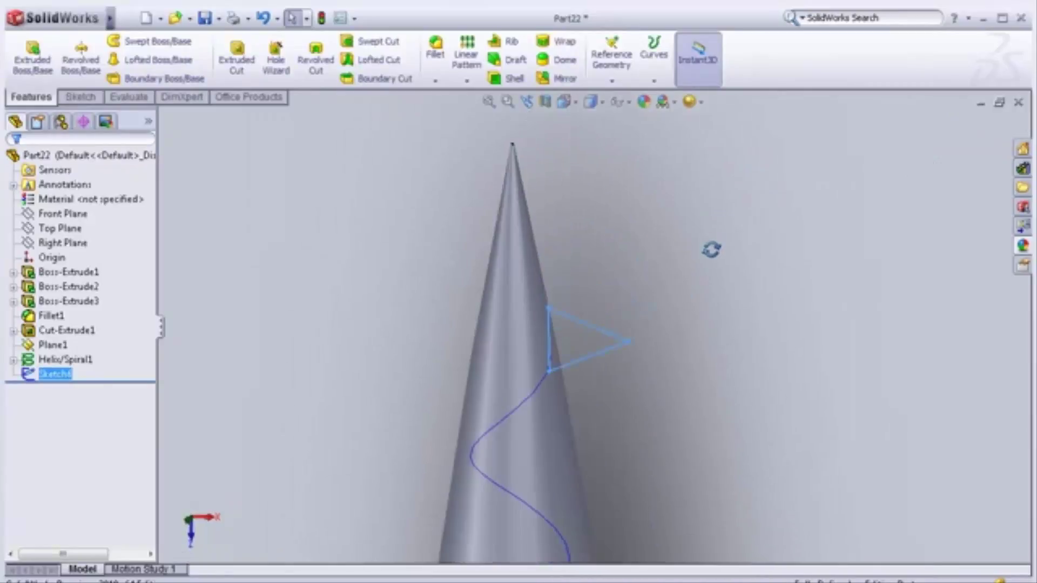
{"action": "middle_click_drag", "start_coordinate": [718, 220], "coordinate": [716, 266]}
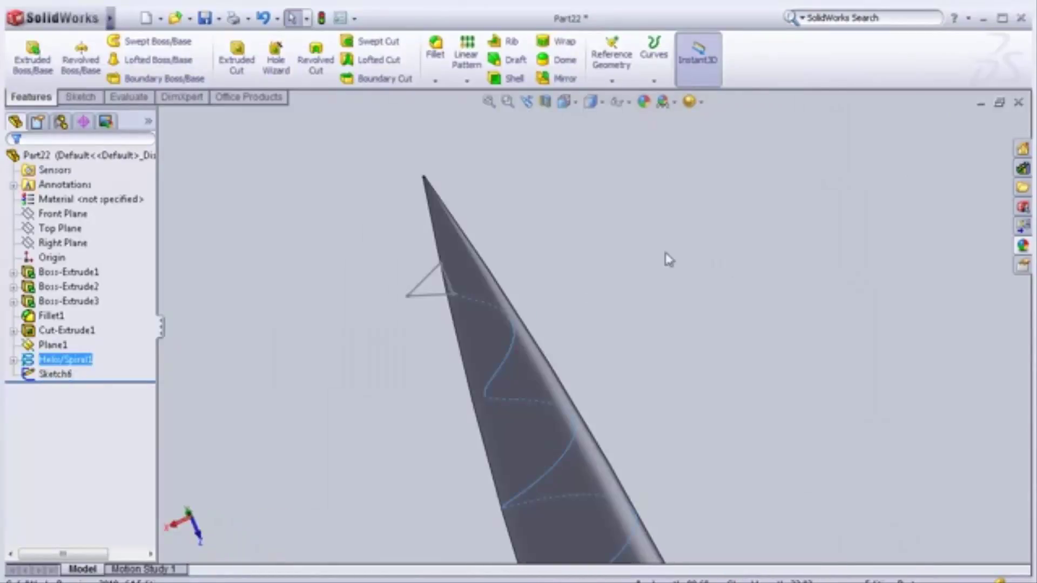
Try sweeping Sketch6 along Helix/Spiral1, then cancel after the zero-thickness error
{"action": "left_click", "coordinate": [149, 47]}
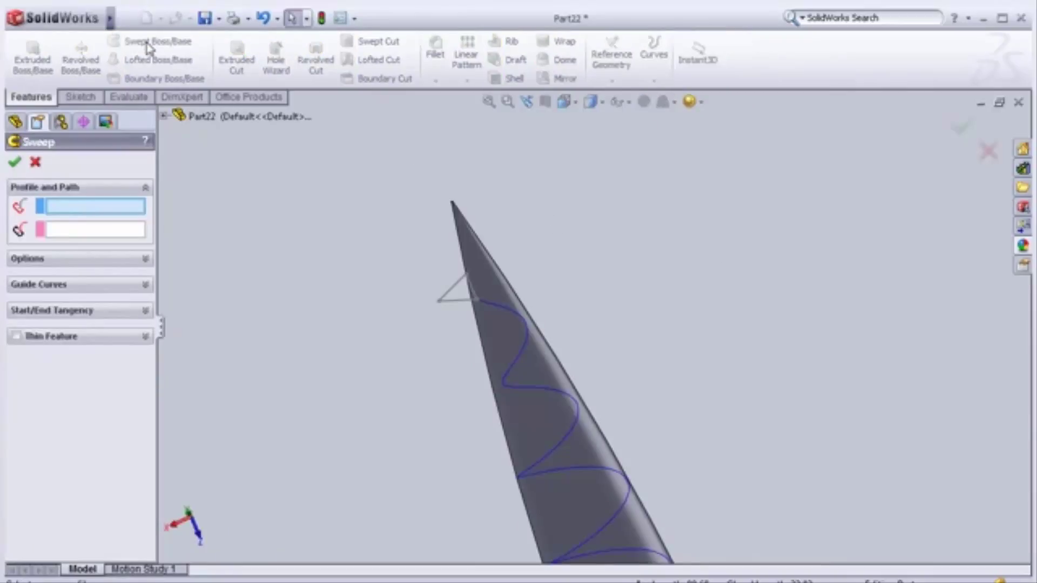
{"action": "left_click", "coordinate": [162, 116]}
{"action": "left_click", "coordinate": [227, 340]}
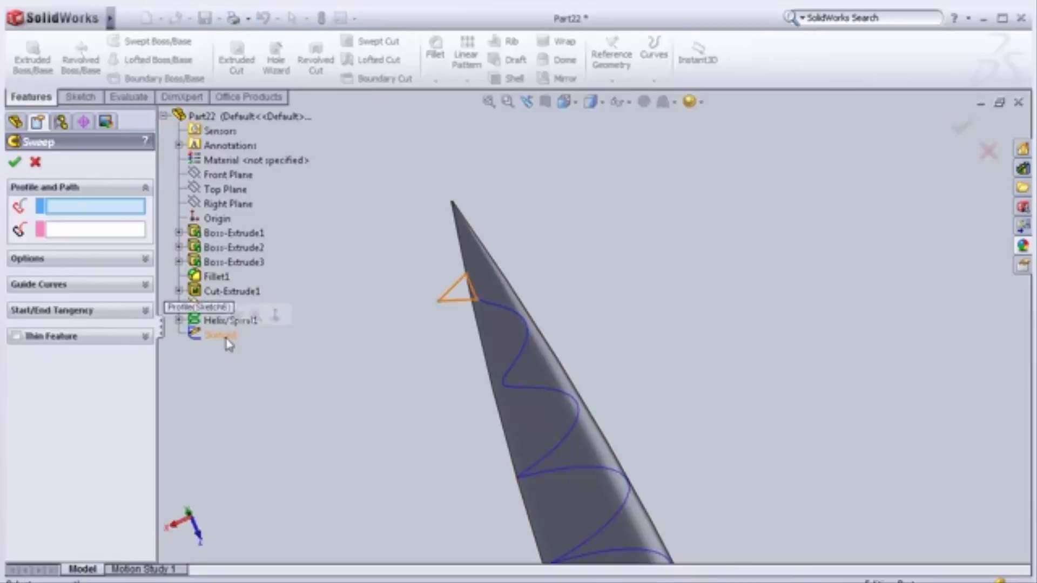
{"action": "left_click", "coordinate": [508, 366]}
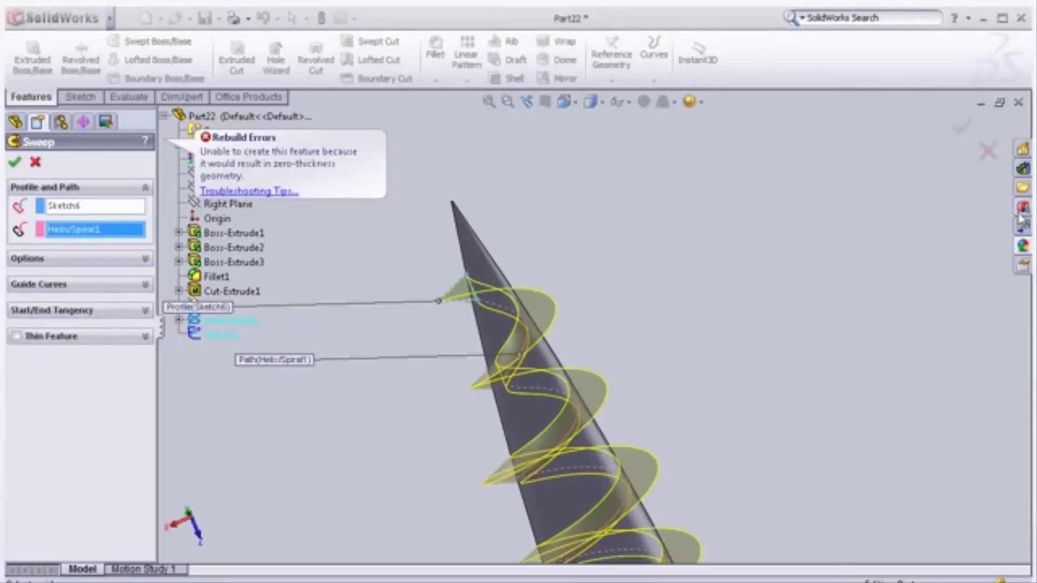
{"action": "left_click", "coordinate": [988, 153]}
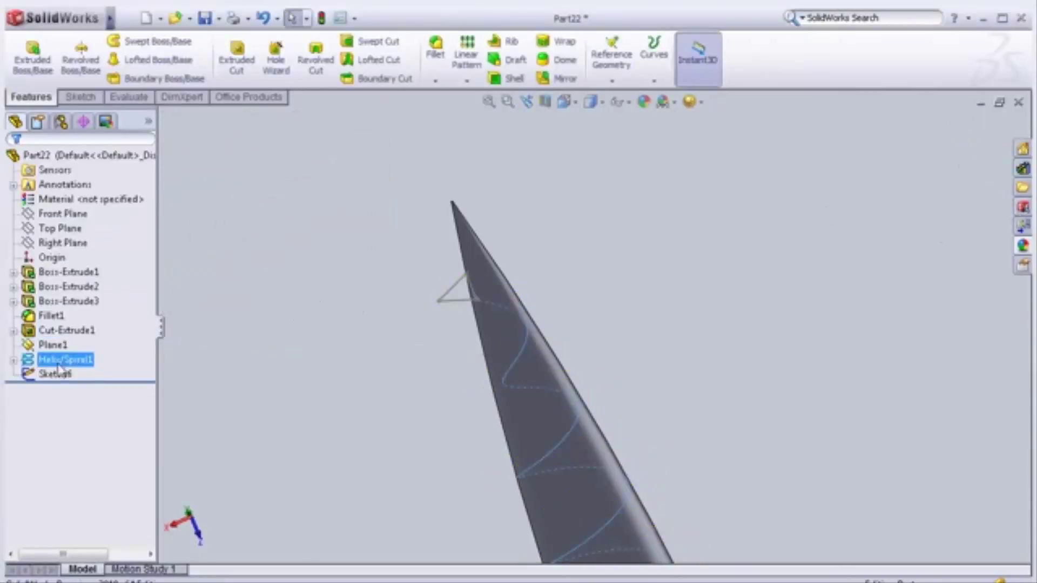
Change Helix/Spiral1's last region (row 7) diameter to 1mm
{"action": "left_click", "coordinate": [41, 338]}
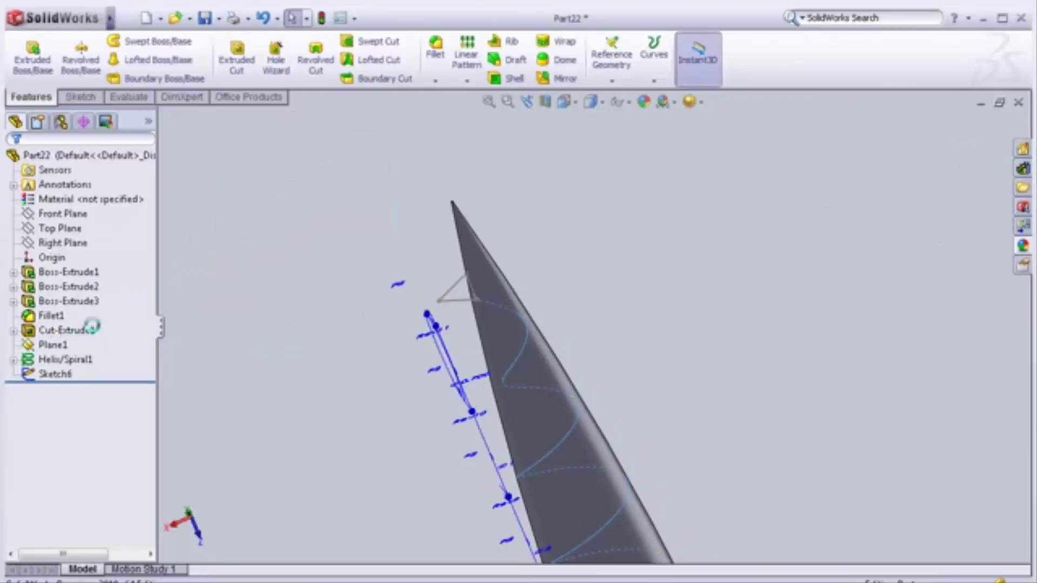
{"action": "left_click", "coordinate": [74, 398]}
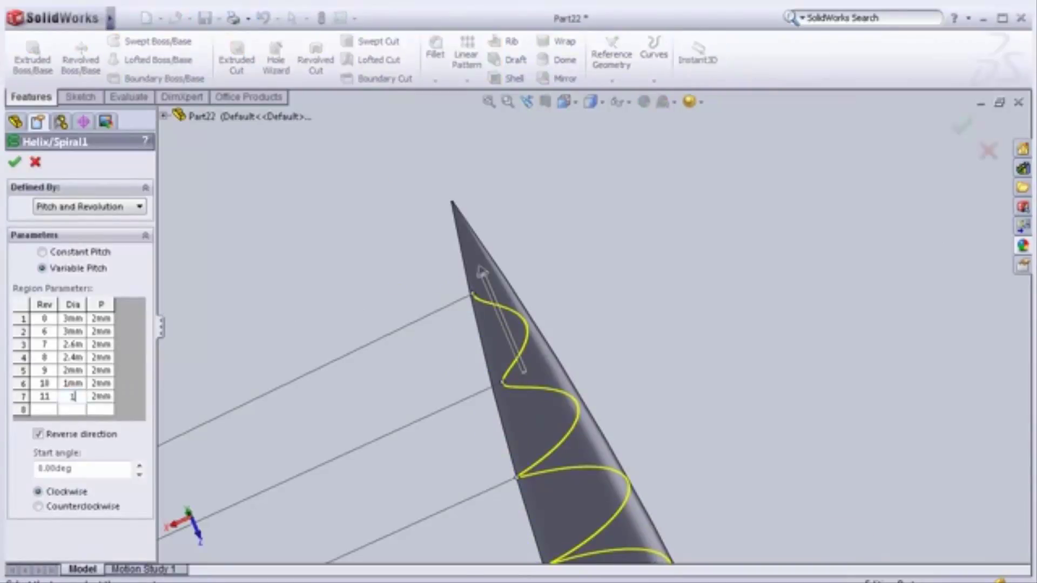
{"action": "left_click", "coordinate": [24, 397]}
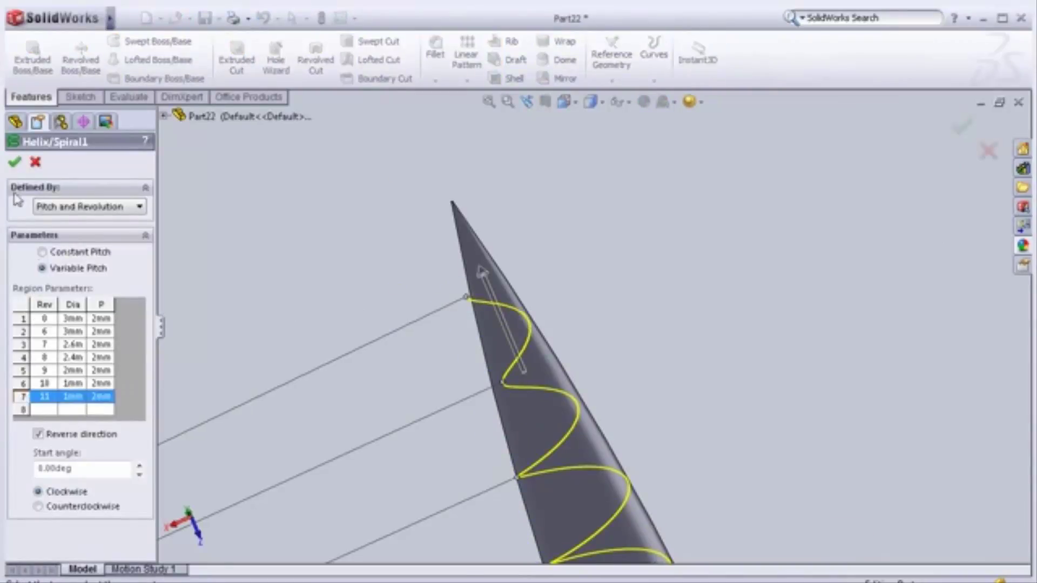
{"action": "left_click", "coordinate": [13, 161]}
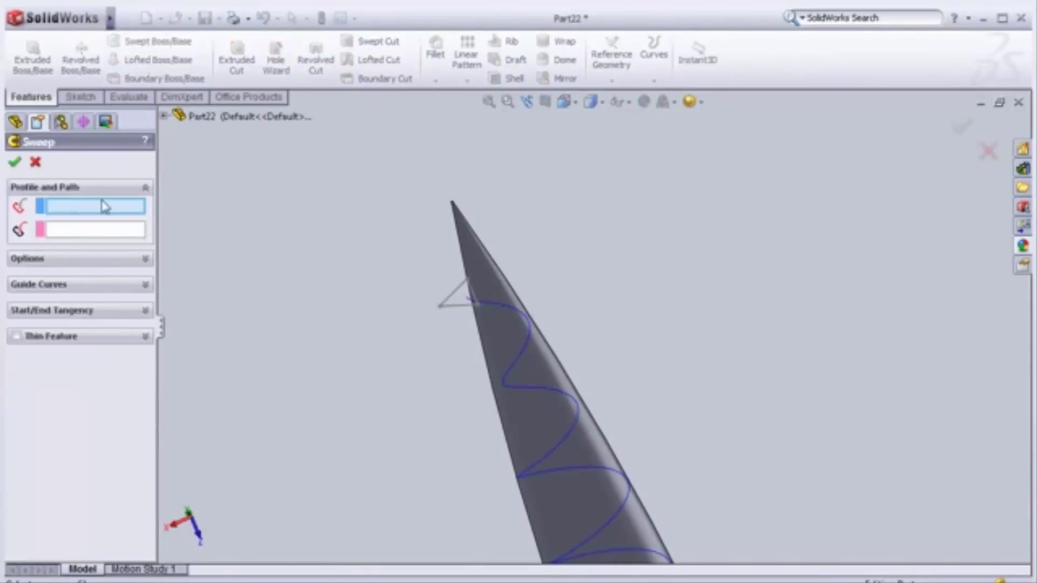
Sweep the Sketch6 triangle along Helix/Spiral1 to form the thread
{"action": "left_click", "coordinate": [164, 118]}
{"action": "left_click", "coordinate": [220, 337]}
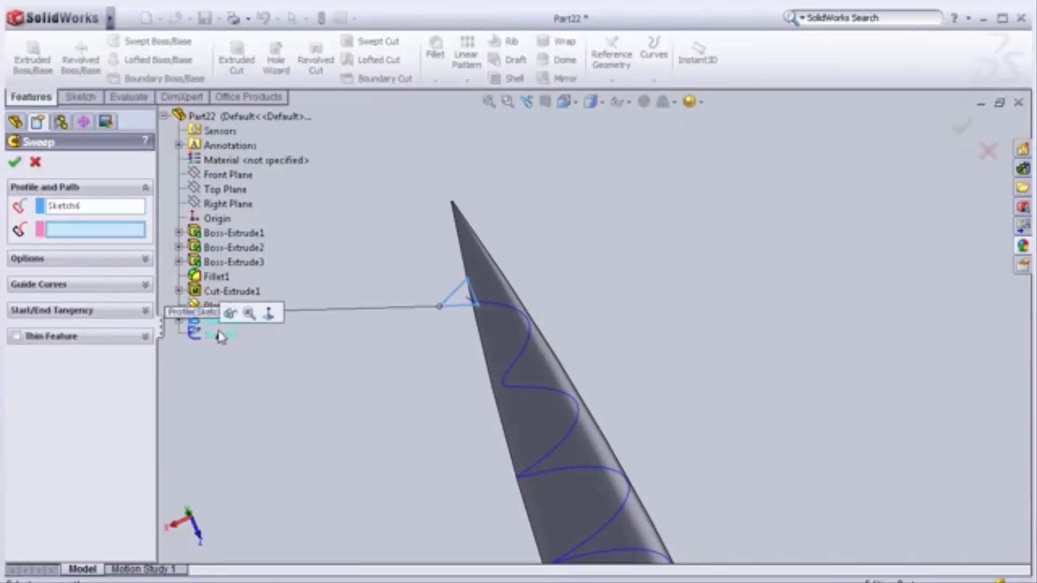
{"action": "left_click", "coordinate": [525, 341]}
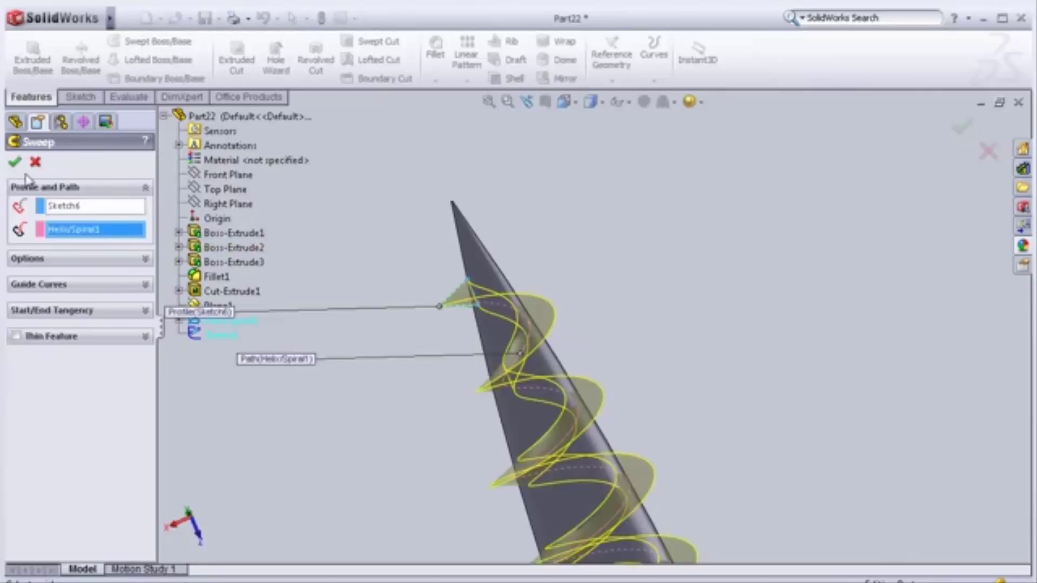
{"action": "key", "text": "Return"}
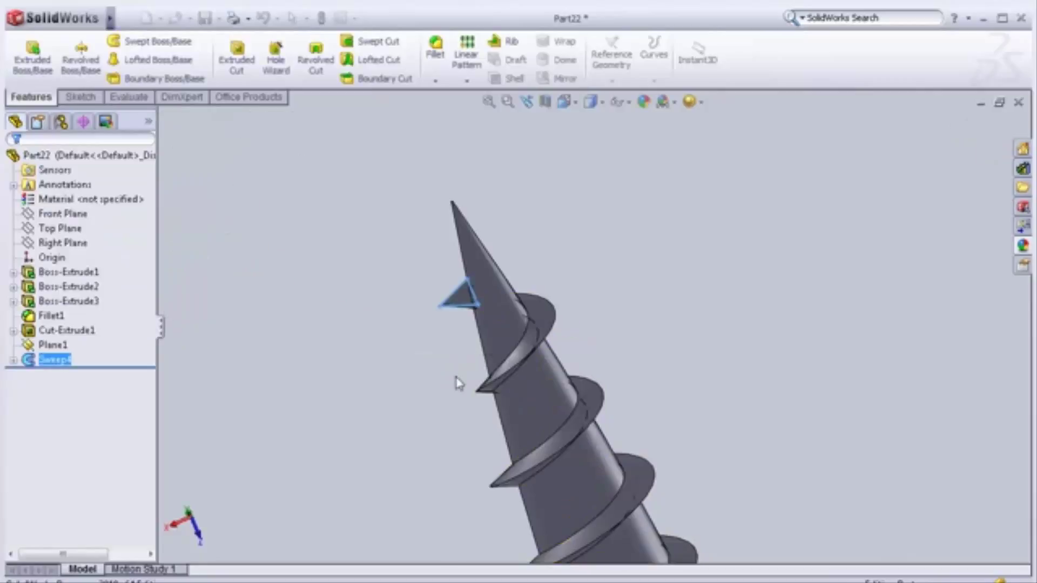
{"action": "mouse_move", "coordinate": [455, 377]}
{"action": "middle_mouse_down"}
{"action": "mouse_move", "coordinate": [487, 377]}
{"action": "mouse_move", "coordinate": [584, 255]}
{"action": "mouse_move", "coordinate": [495, 306]}
{"action": "mouse_move", "coordinate": [682, 377]}
{"action": "mouse_move", "coordinate": [529, 372]}
{"action": "mouse_move", "coordinate": [545, 389]}
{"action": "middle_mouse_up"}
{"action": "scroll", "coordinate": [682, 378], "scroll_direction": "up", "scroll_amount": 5}
{"action": "scroll", "coordinate": [659, 370], "scroll_direction": "up", "scroll_amount": 3}
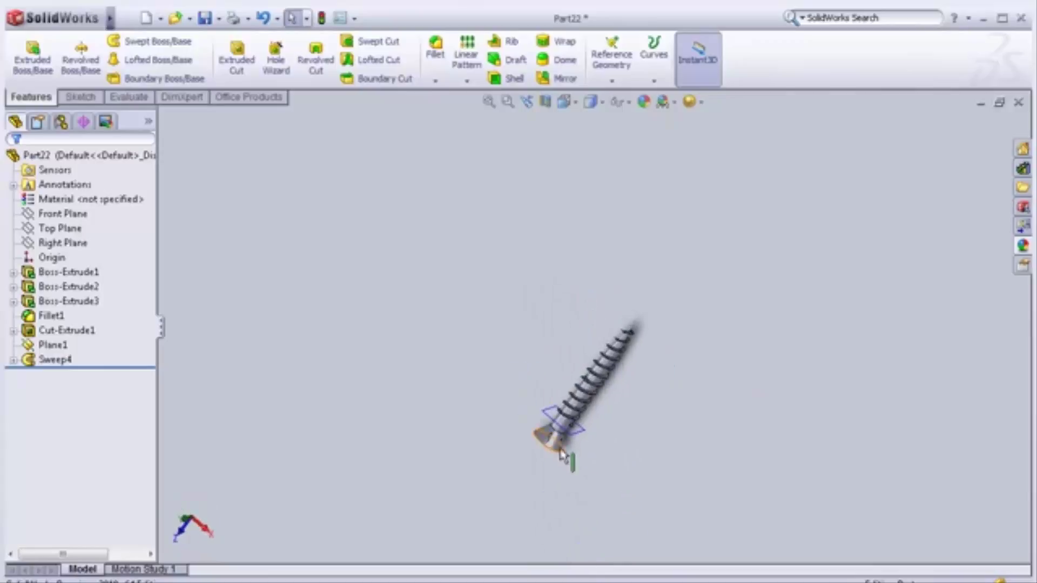
Hide Plane1
{"action": "left_click", "coordinate": [53, 345]}
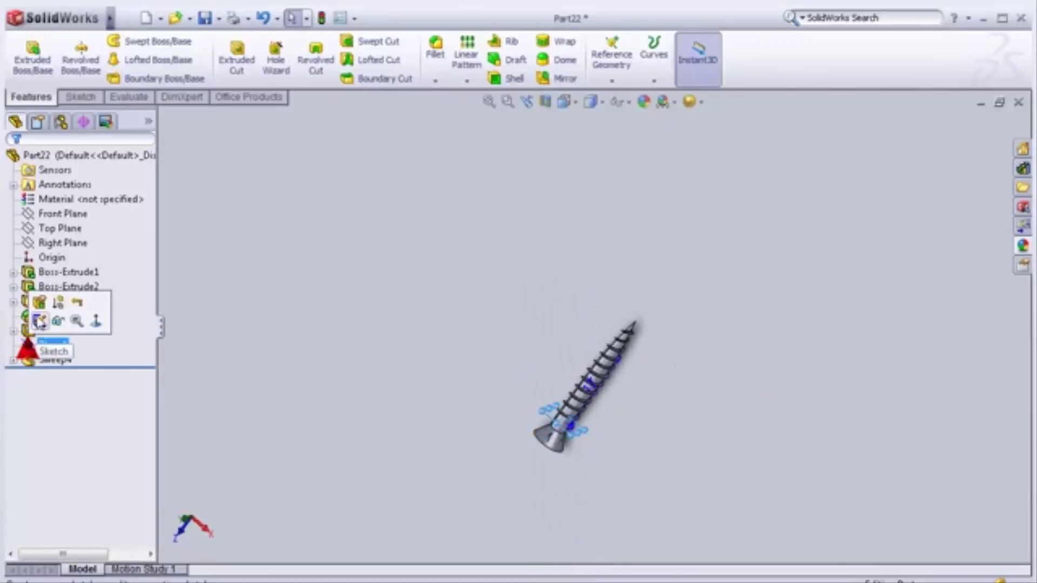
{"action": "left_click", "coordinate": [54, 319]}
{"action": "scroll", "coordinate": [603, 431], "scroll_direction": "down", "scroll_amount": 3}
{"action": "scroll", "coordinate": [555, 404], "scroll_direction": "down", "scroll_amount": 2}
Orbit and zoom around the finished screw, viewing its Phillips head and tip
{"action": "middle_click_drag", "start_coordinate": [555, 404], "coordinate": [641, 225]}
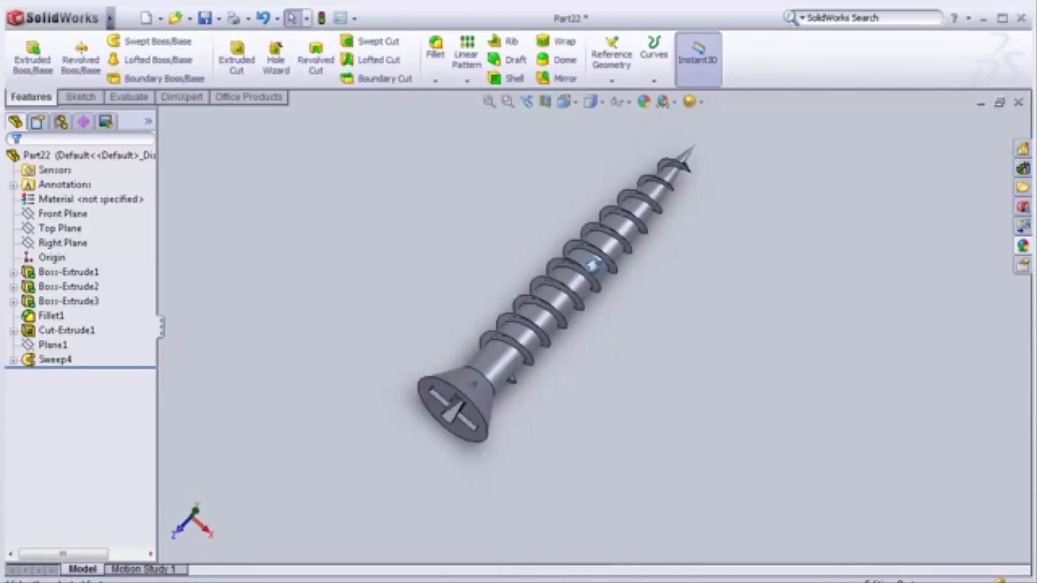
{"action": "mouse_move", "coordinate": [514, 444]}
{"action": "middle_mouse_down"}
{"action": "mouse_move", "coordinate": [561, 441]}
{"action": "mouse_move", "coordinate": [510, 317]}
{"action": "middle_mouse_up"}
{"action": "scroll", "coordinate": [574, 273], "scroll_direction": "down", "scroll_amount": 3}
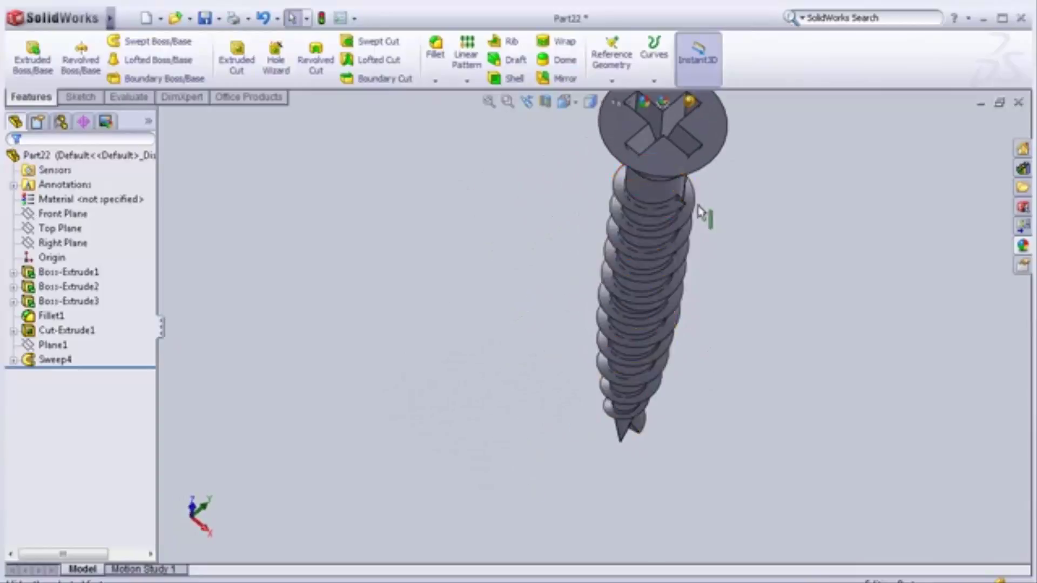
{"action": "scroll", "coordinate": [719, 216], "scroll_direction": "up", "scroll_amount": 3}
{"action": "mouse_move", "coordinate": [720, 215]}
{"action": "middle_mouse_down"}
{"action": "mouse_move", "coordinate": [619, 251]}
{"action": "mouse_move", "coordinate": [509, 270]}
{"action": "mouse_move", "coordinate": [449, 324]}
{"action": "mouse_move", "coordinate": [370, 319]}
{"action": "mouse_move", "coordinate": [363, 304]}
{"action": "middle_mouse_up"}
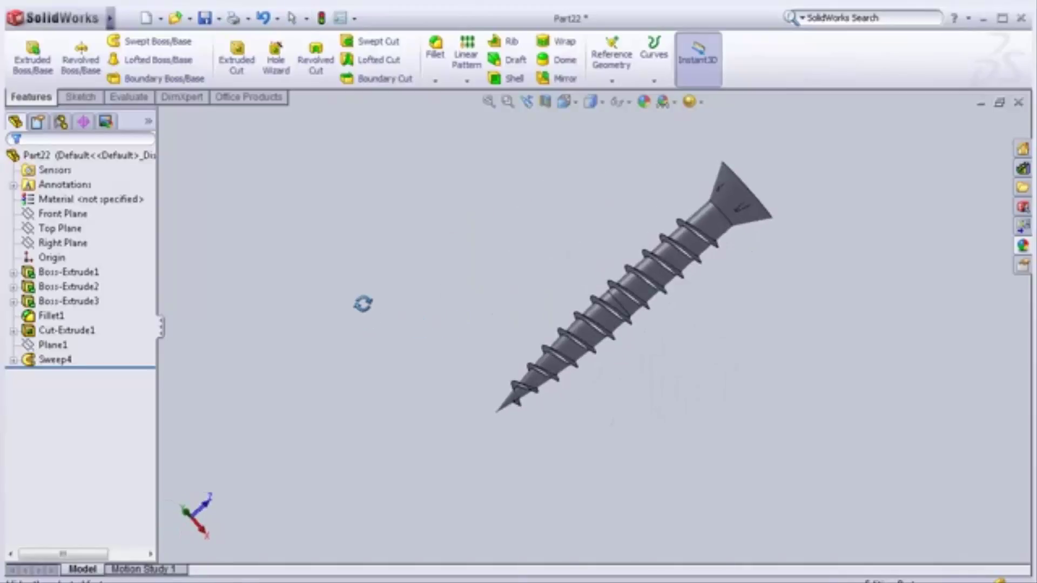
{"action": "scroll", "coordinate": [601, 277], "scroll_direction": "up", "scroll_amount": 2}
{"action": "mouse_move", "coordinate": [601, 254]}
{"action": "middle_mouse_down"}
{"action": "mouse_move", "coordinate": [504, 310]}
{"action": "mouse_move", "coordinate": [475, 380]}
{"action": "mouse_move", "coordinate": [477, 446]}
{"action": "mouse_move", "coordinate": [504, 462]}
{"action": "mouse_move", "coordinate": [715, 382]}
{"action": "mouse_move", "coordinate": [686, 354]}
{"action": "mouse_move", "coordinate": [613, 353]}
{"action": "mouse_move", "coordinate": [624, 358]}
{"action": "middle_mouse_up"}
{"action": "scroll", "coordinate": [595, 259], "scroll_direction": "down", "scroll_amount": 2}
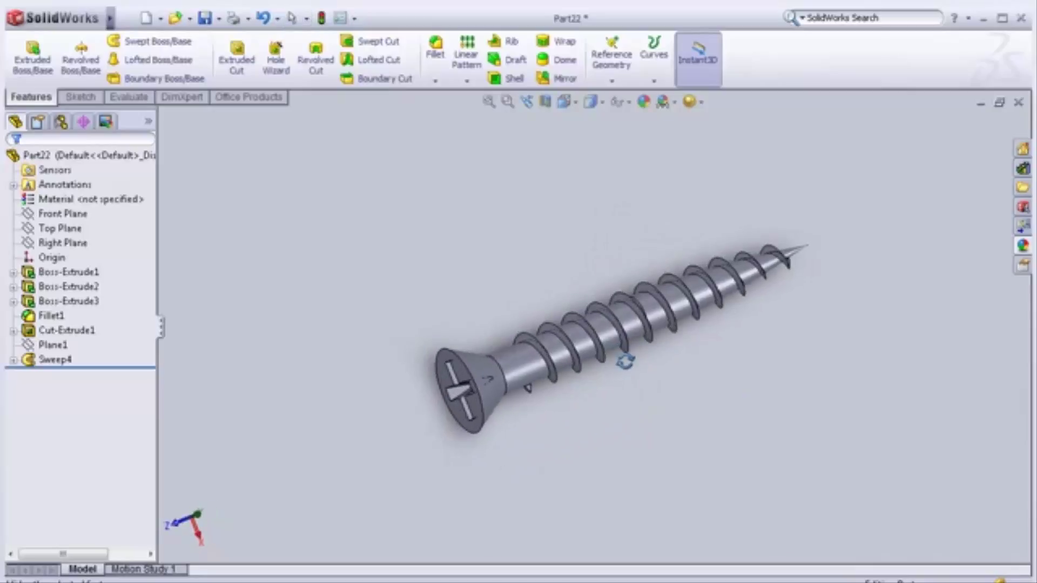
{"action": "scroll", "coordinate": [621, 357], "scroll_direction": "down", "scroll_amount": 3}
{"action": "mouse_move", "coordinate": [416, 293]}
{"action": "middle_mouse_down"}
{"action": "mouse_move", "coordinate": [411, 280]}
{"action": "mouse_move", "coordinate": [425, 278]}
{"action": "middle_mouse_up"}
{"action": "scroll", "coordinate": [429, 316], "scroll_direction": "down", "scroll_amount": 2}
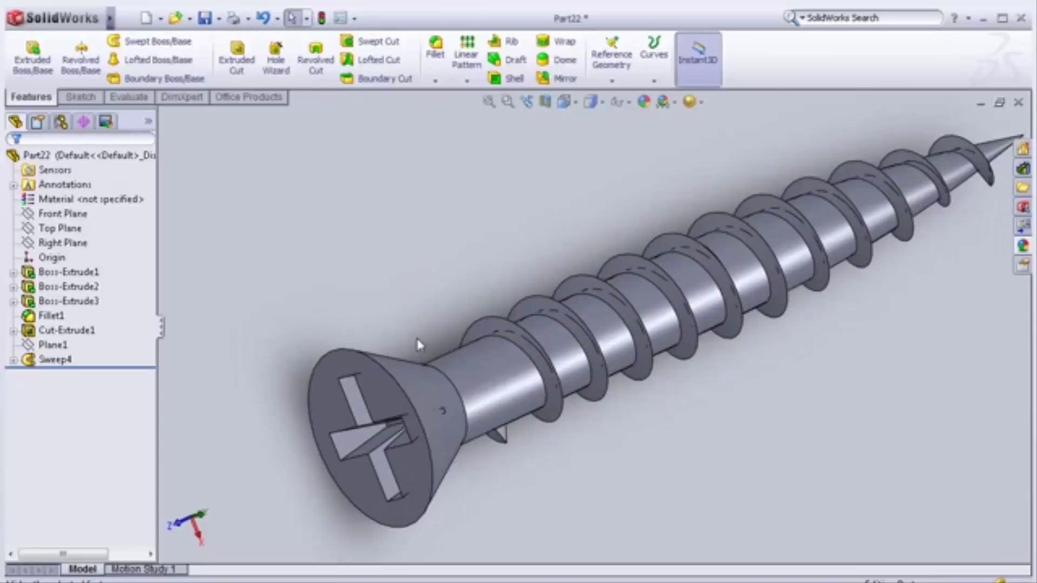
{"action": "middle_click_drag", "start_coordinate": [419, 344], "coordinate": [442, 329]}
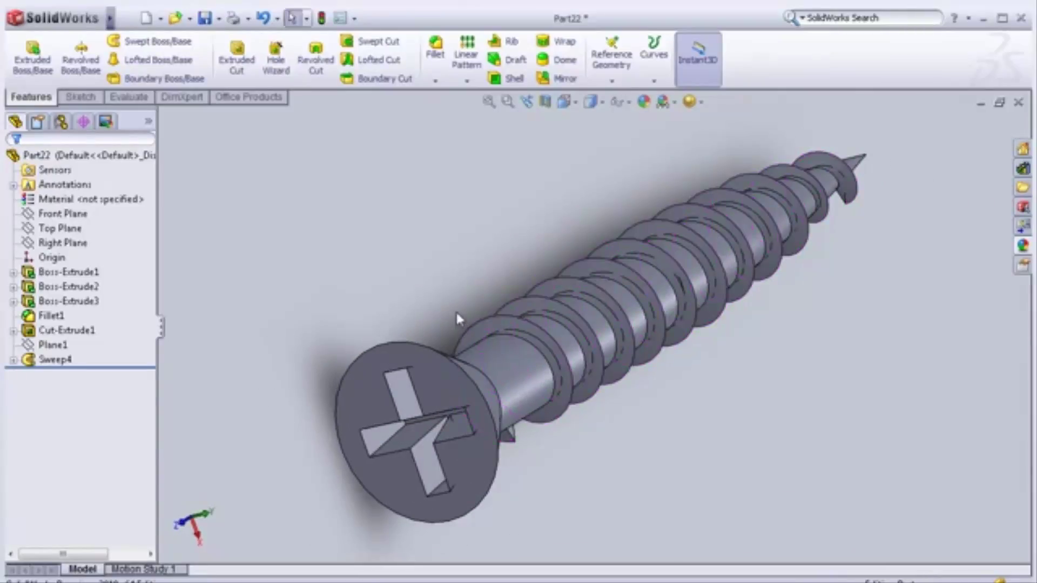